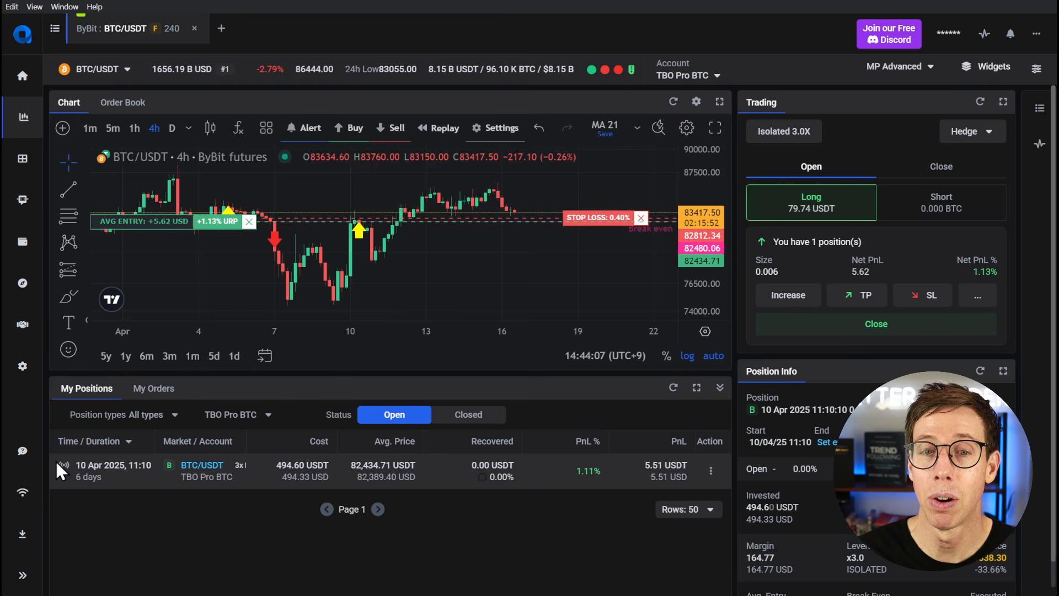
# - Go to the trading bots page and start creating a new Signal bot
pyautogui.moveTo(27, 201)
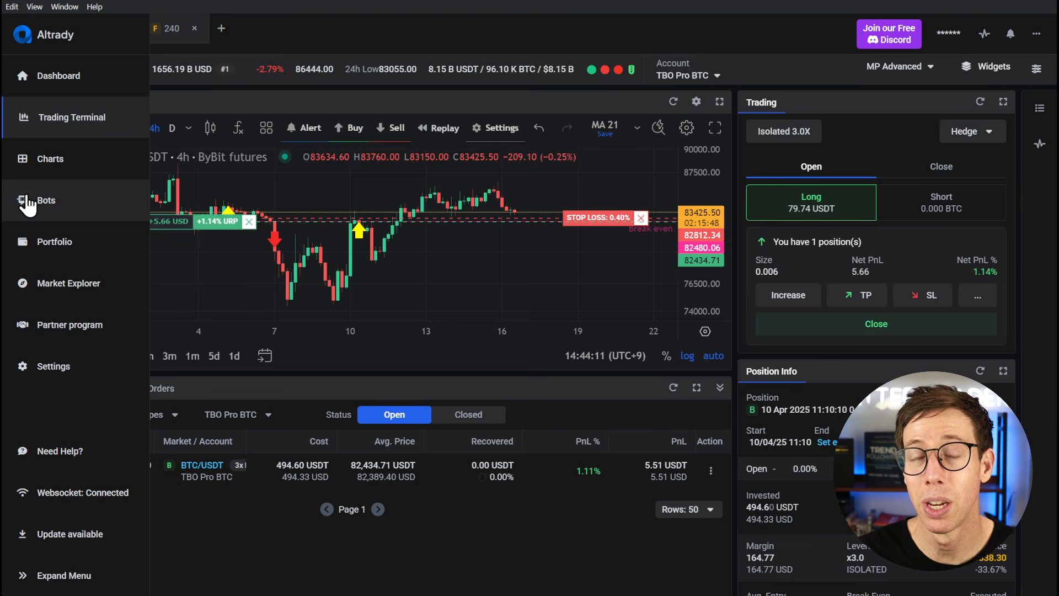
pyautogui.click(26, 201)
pyautogui.click(1013, 101)
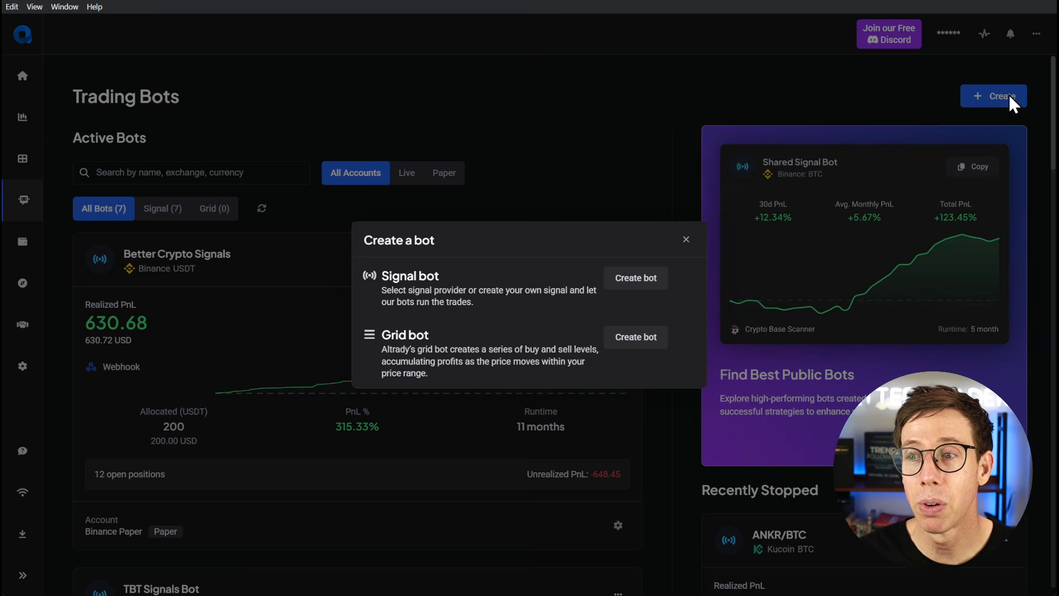
pyautogui.moveTo(381, 276); pyautogui.dragTo(571, 280)
pyautogui.click(635, 282)
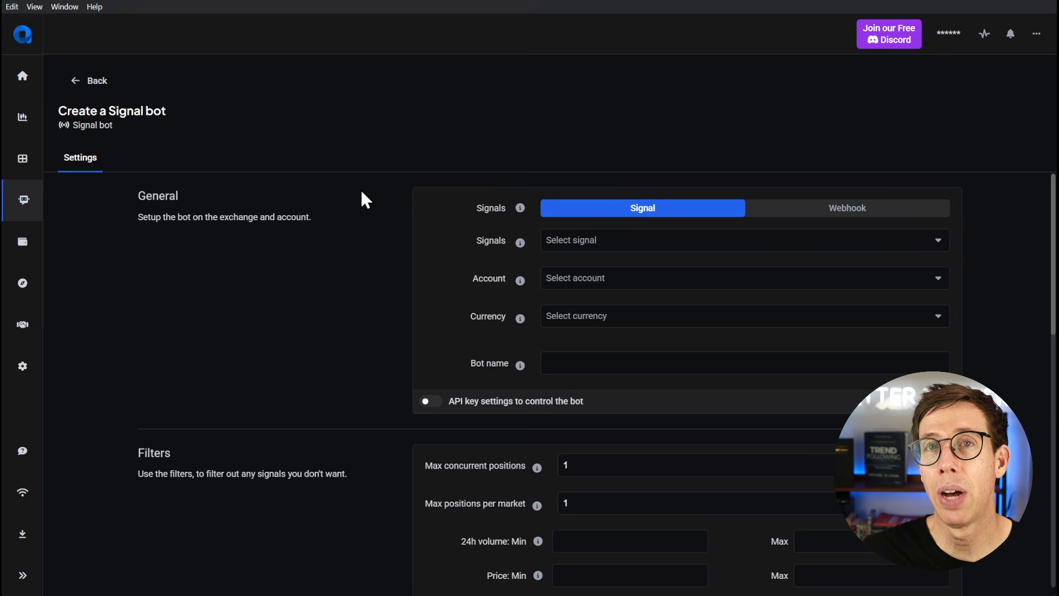
# - Check the available signal providers without choosing one, and set the bot's signal source to Webhook
pyautogui.click(638, 242)
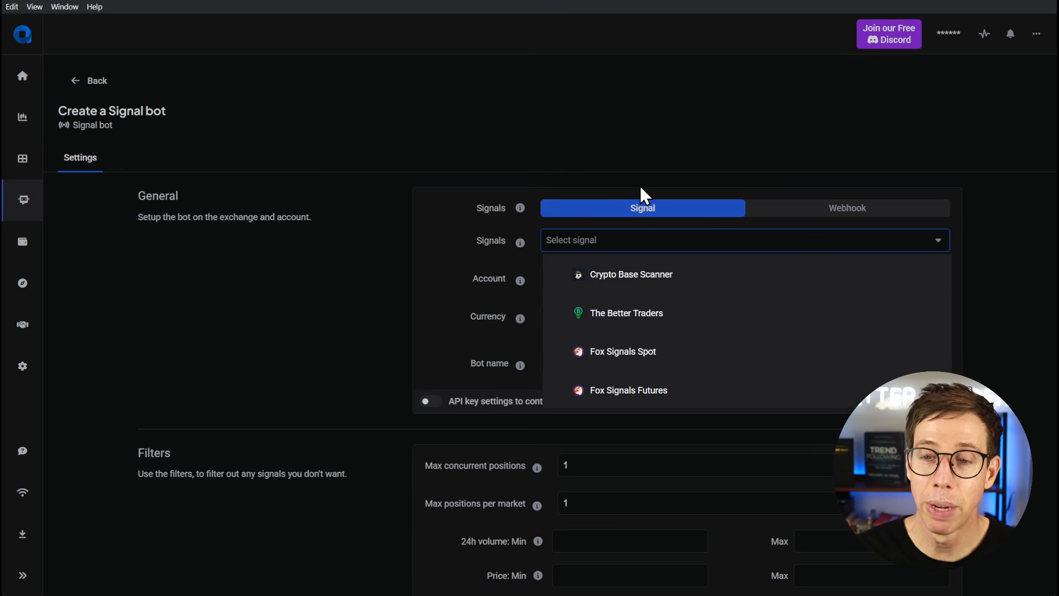
pyautogui.click(618, 186)
pyautogui.click(897, 208)
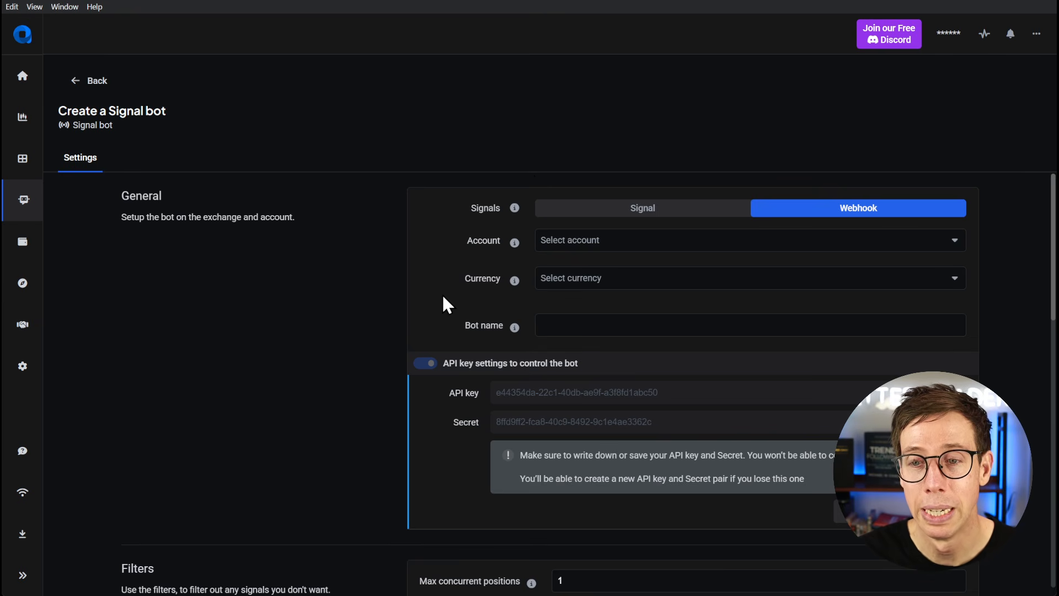
# - Select the Binance Paper account and USDT as the currency for the bot
pyautogui.click(643, 242)
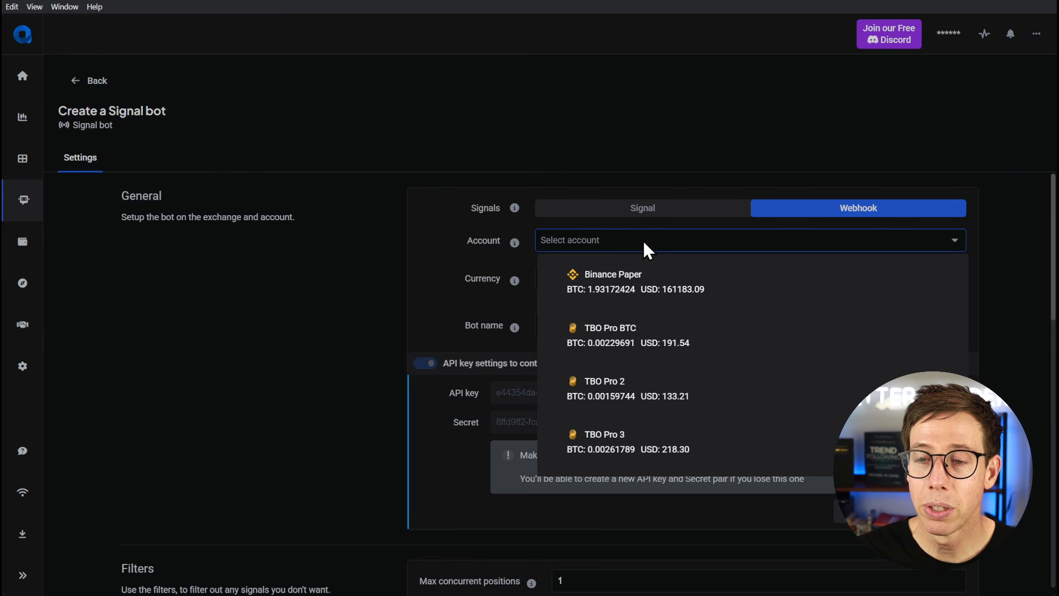
pyautogui.click(636, 290)
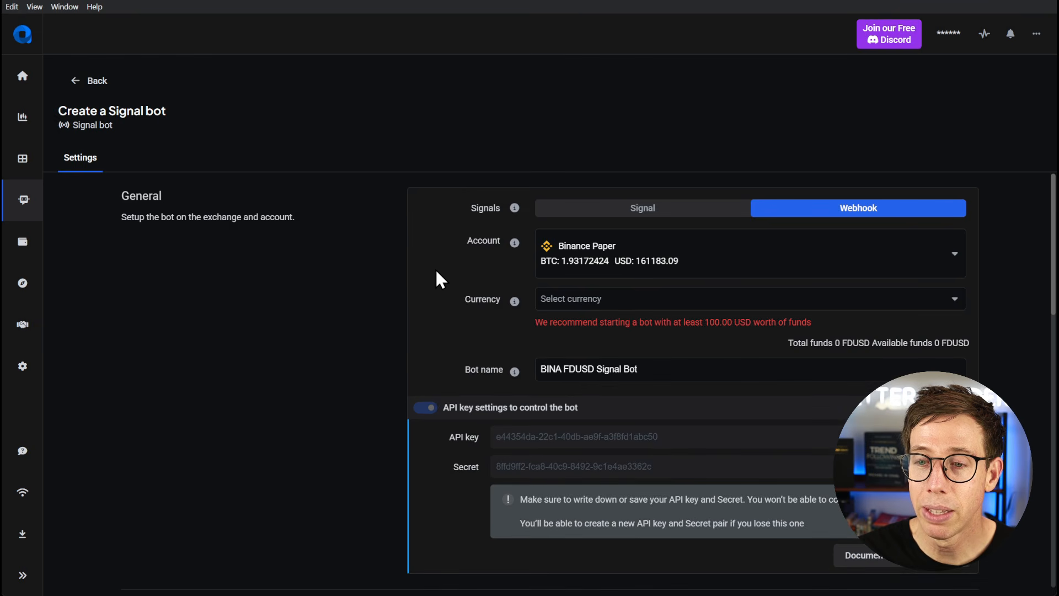
pyautogui.click(605, 302)
pyautogui.click(604, 340)
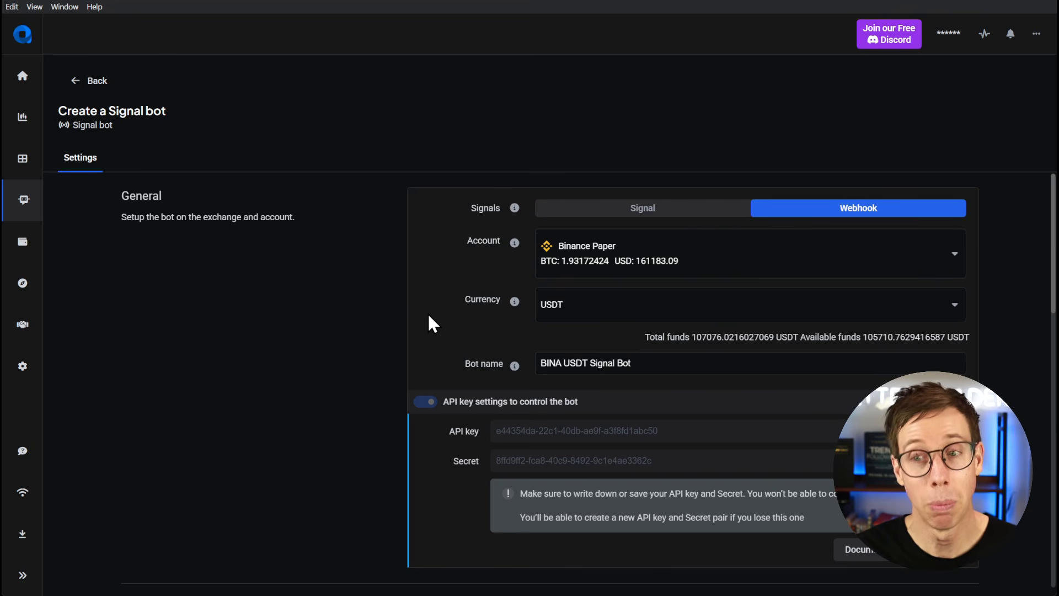
# - Rename the bot as YouTube Webhook Tutorial
pyautogui.tripleClick(549, 358)
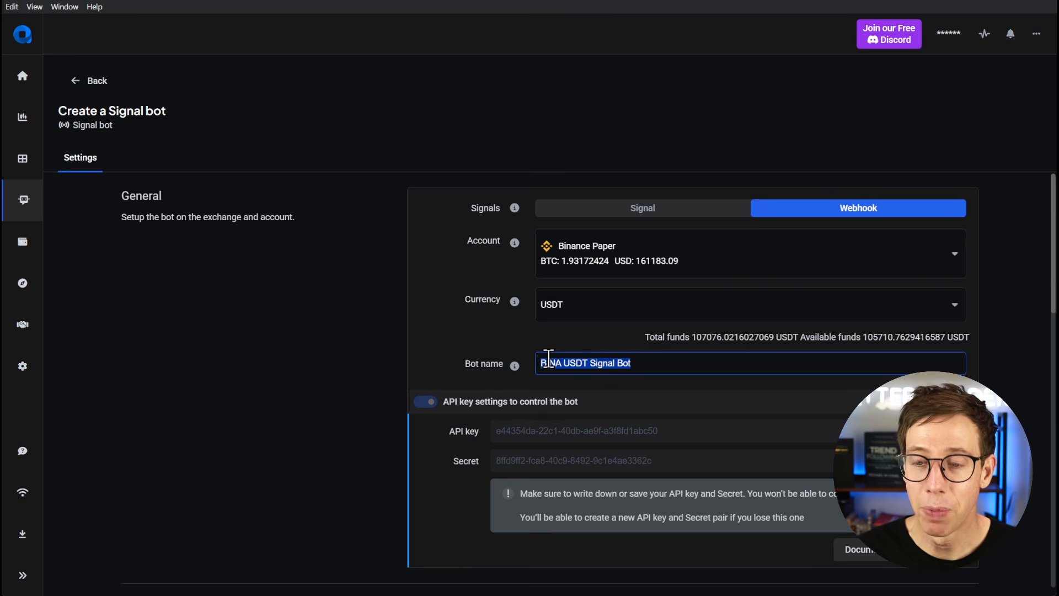
pyautogui.press('BackSpace')
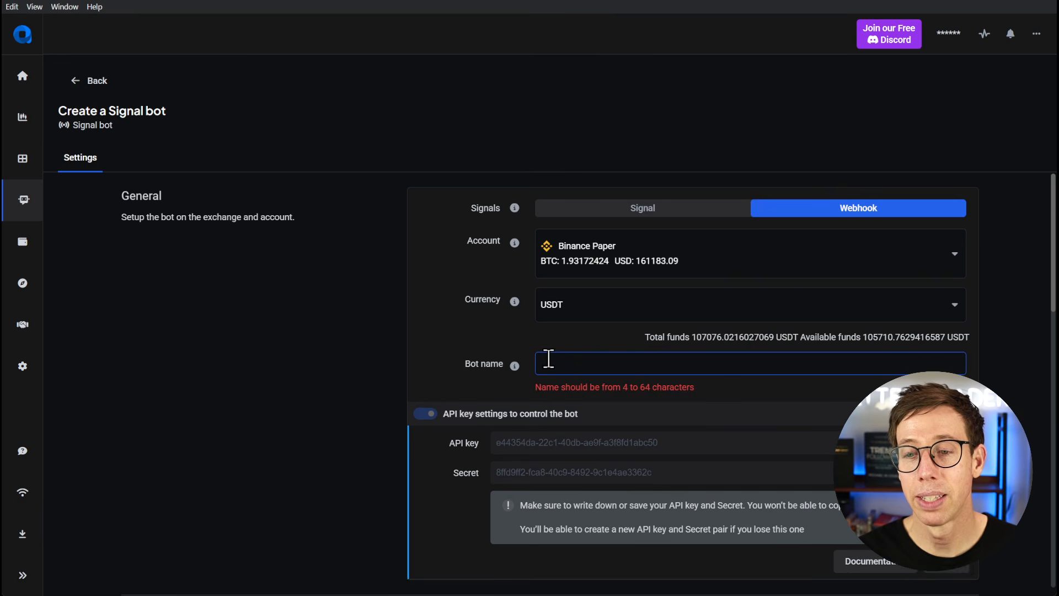
pyautogui.write('YouTube We')
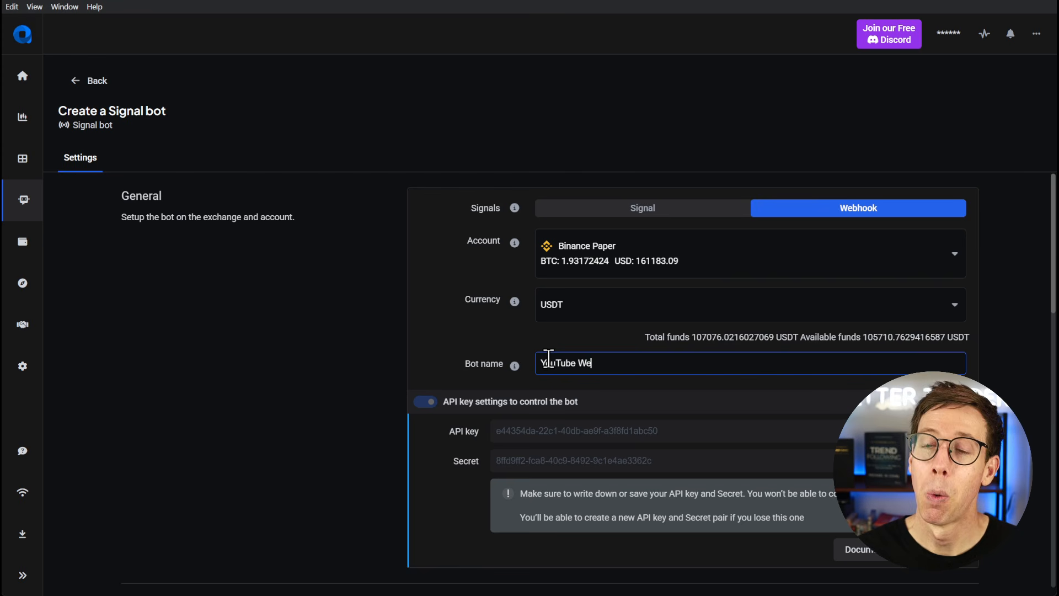
pyautogui.write('bhook Tutorial')
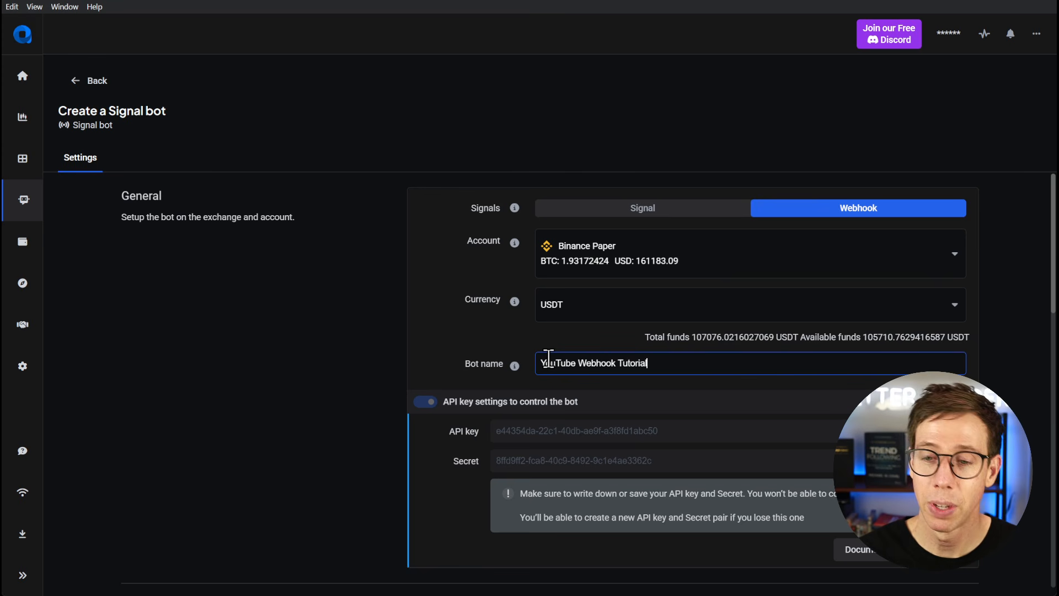
pyautogui.click(410, 302)
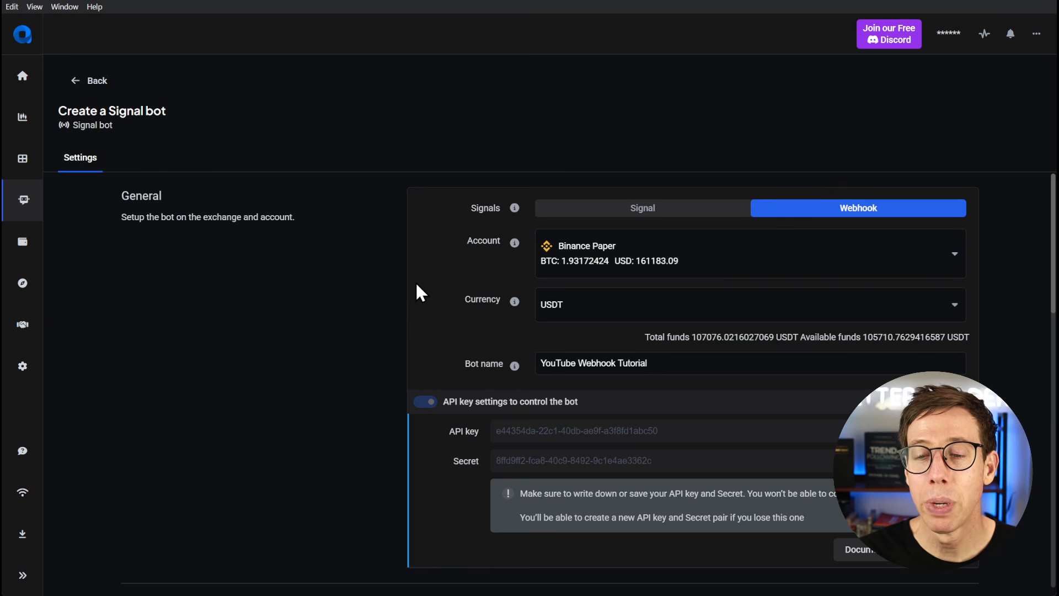
# - Review the notice about saving the API credentials and regenerate the bot's API key and secret several times
pyautogui.scroll(-3, 419, 293)
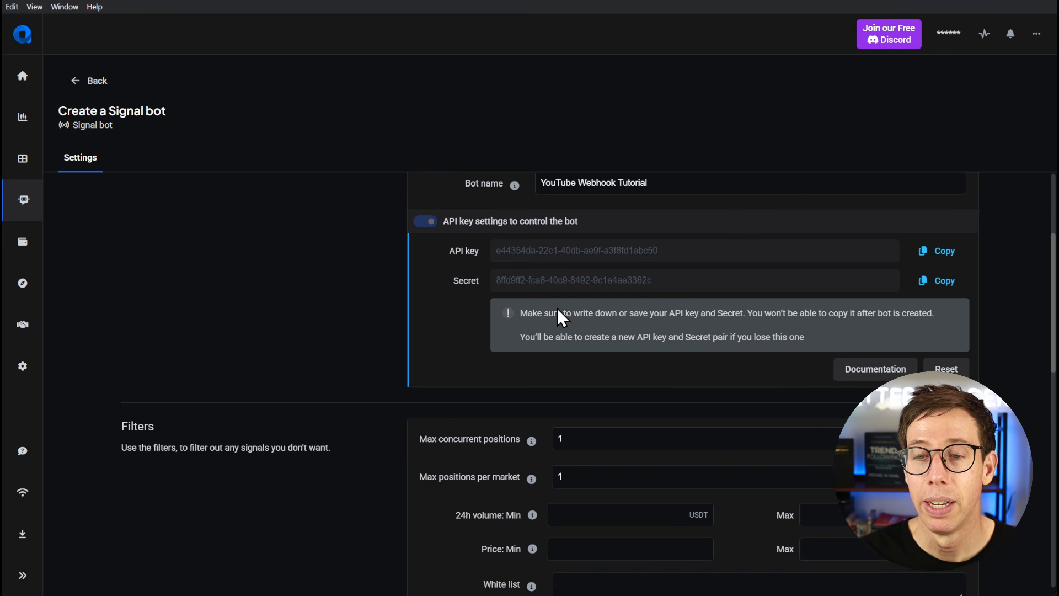
pyautogui.scroll(-2, 575, 323)
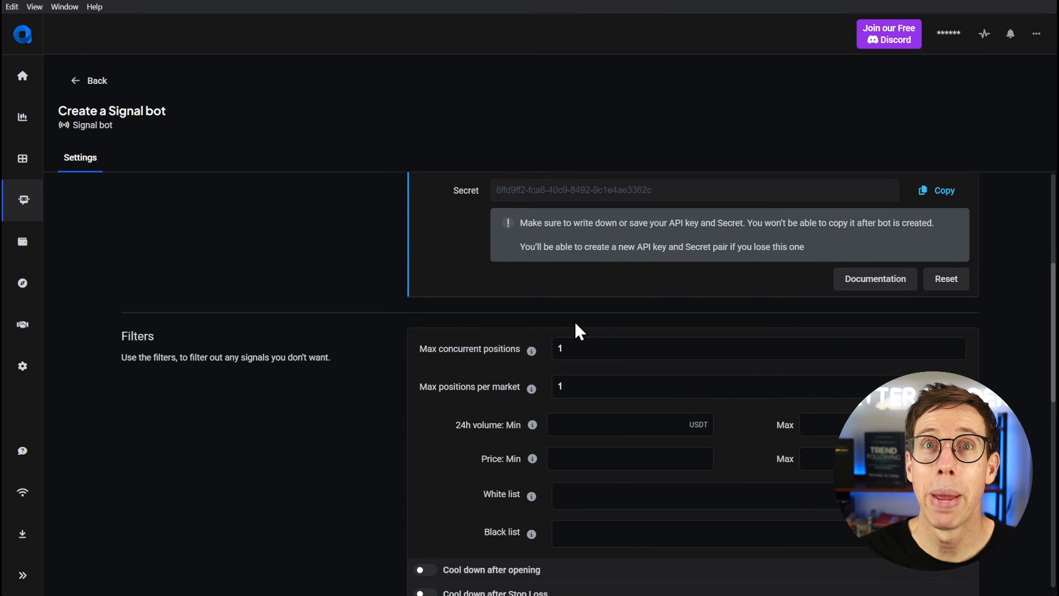
pyautogui.moveTo(629, 223); pyautogui.dragTo(932, 223)
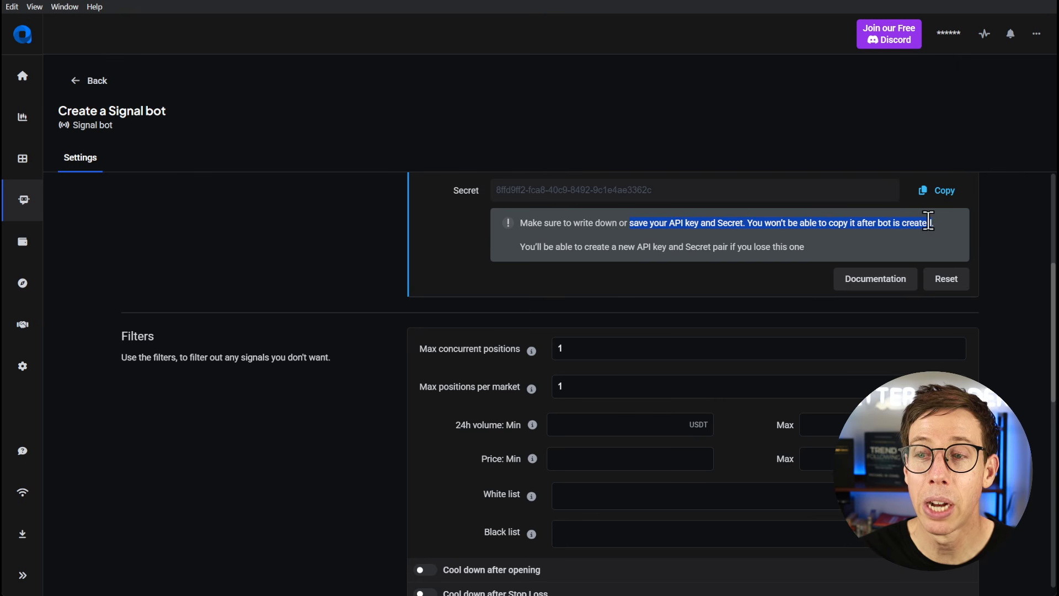
pyautogui.scroll(2, 558, 257)
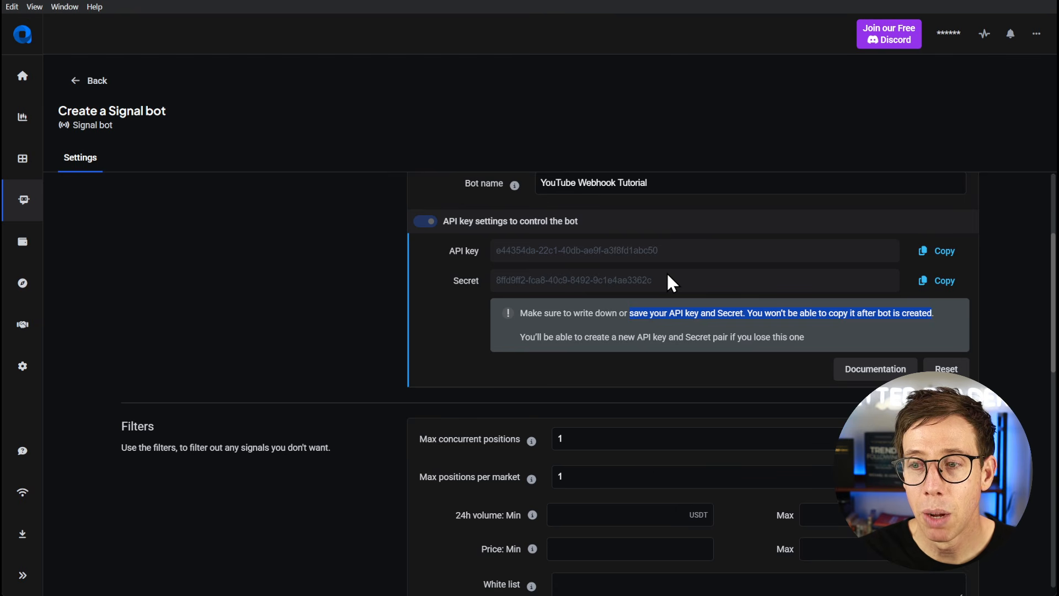
pyautogui.click(947, 370)
pyautogui.click(947, 370)
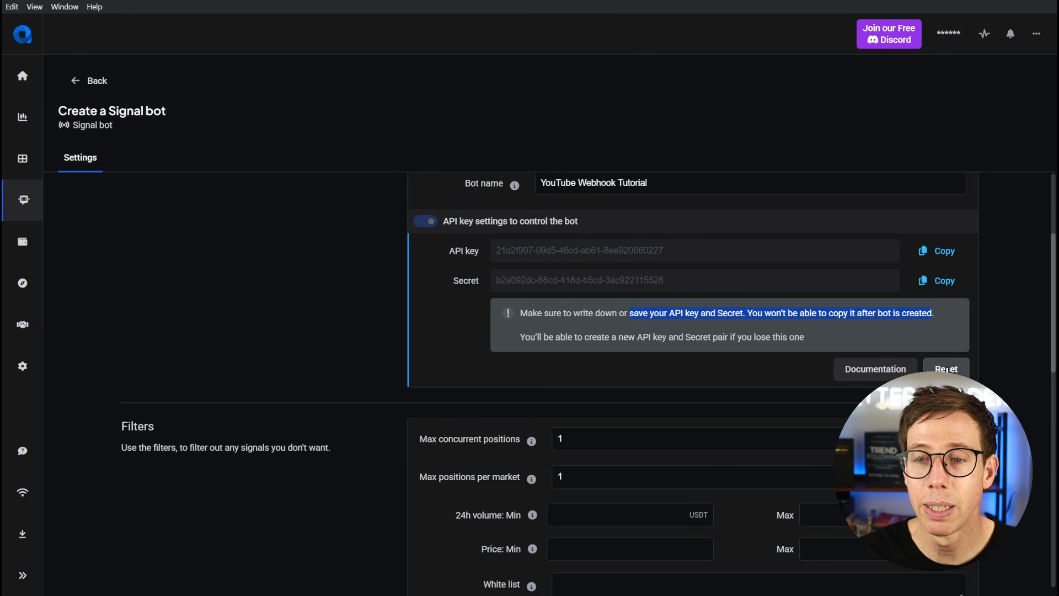
pyautogui.click(947, 370)
pyautogui.click(947, 370)
pyautogui.click(947, 370)
pyautogui.click(947, 370)
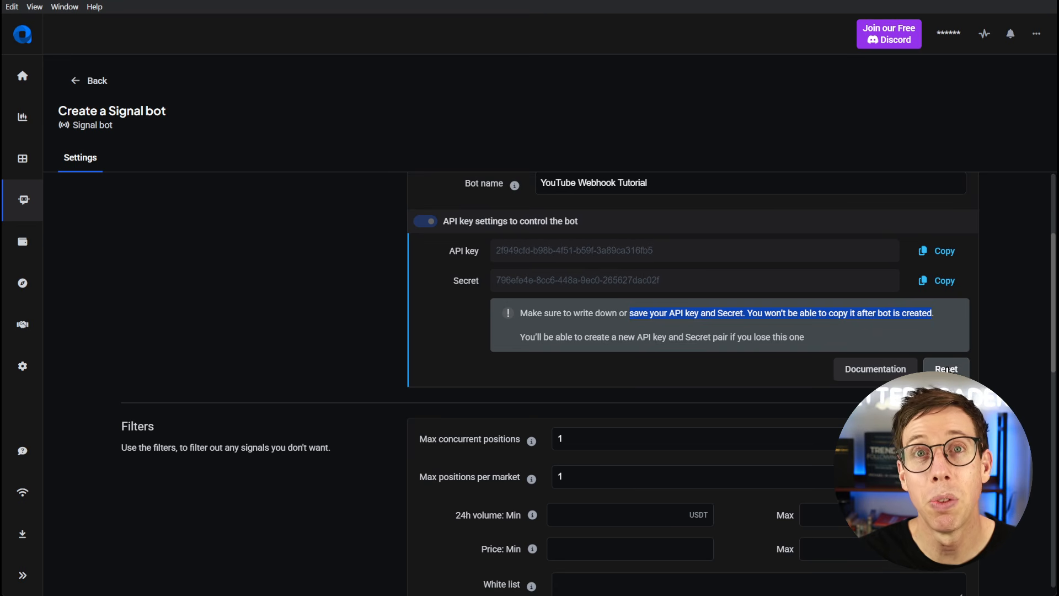
# - Copy the bot's API key and paste it into a new text note on the BTCUSD chart in TradingView
pyautogui.click(688, 284)
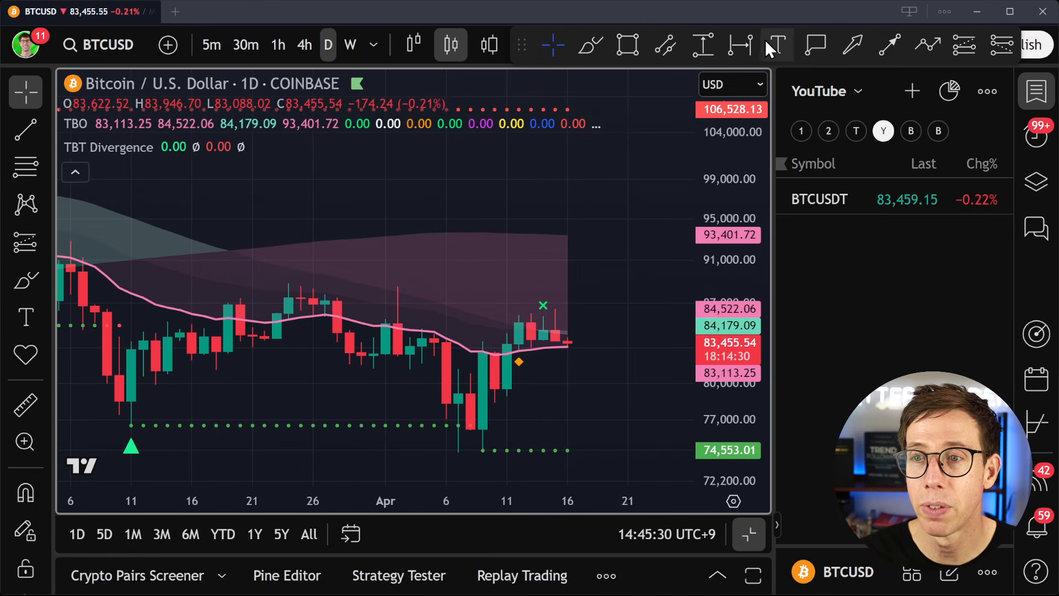
pyautogui.click(775, 45)
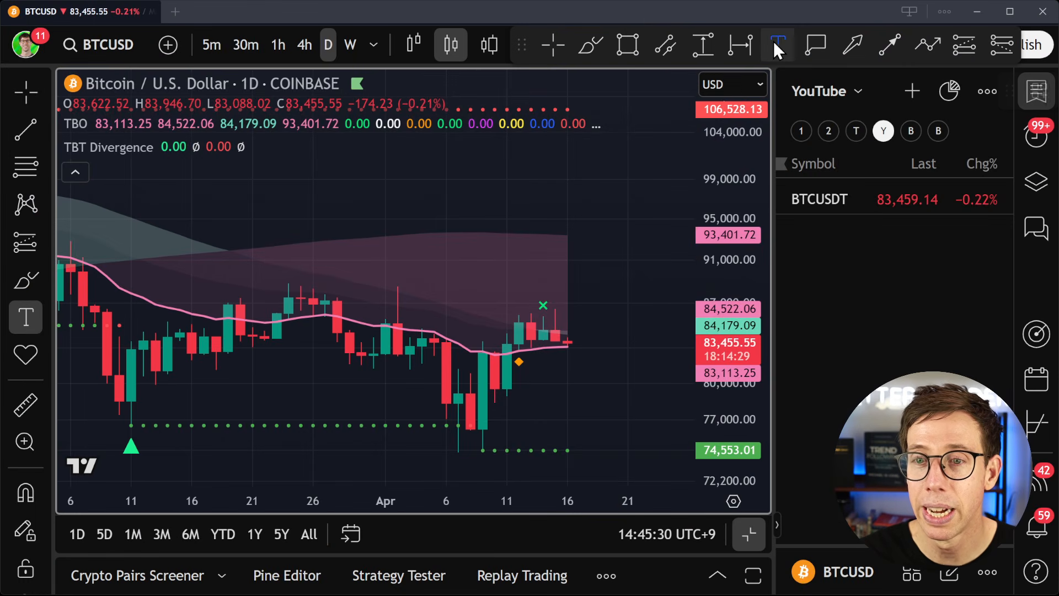
pyautogui.click(275, 186)
pyautogui.hotkey('ctrl', 'v')
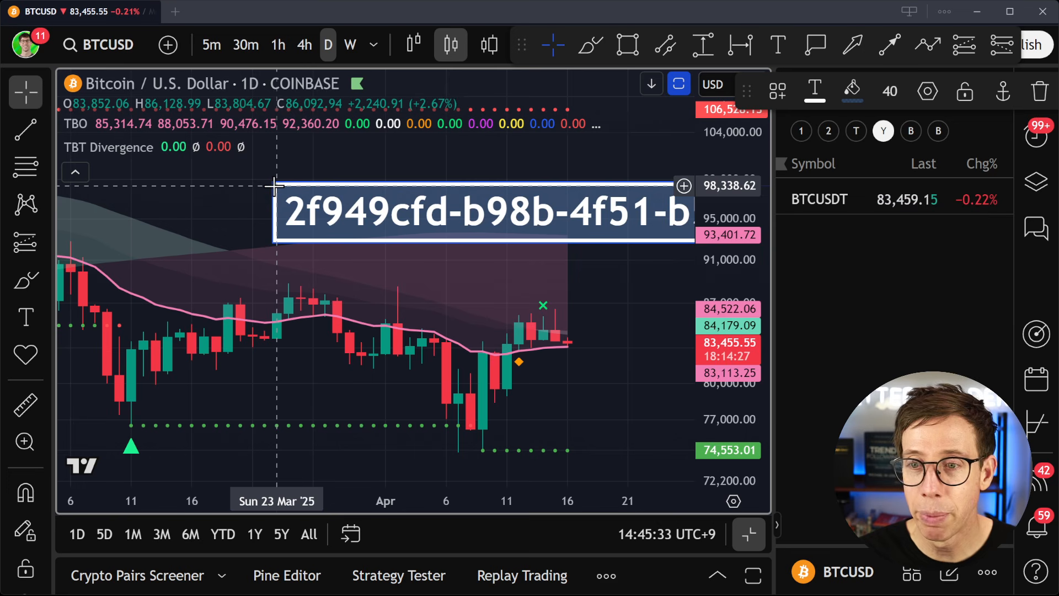
# - Copy the bot's secret from Altrady and paste it on a second line of the chart's text note in TradingView
pyautogui.press('Return')
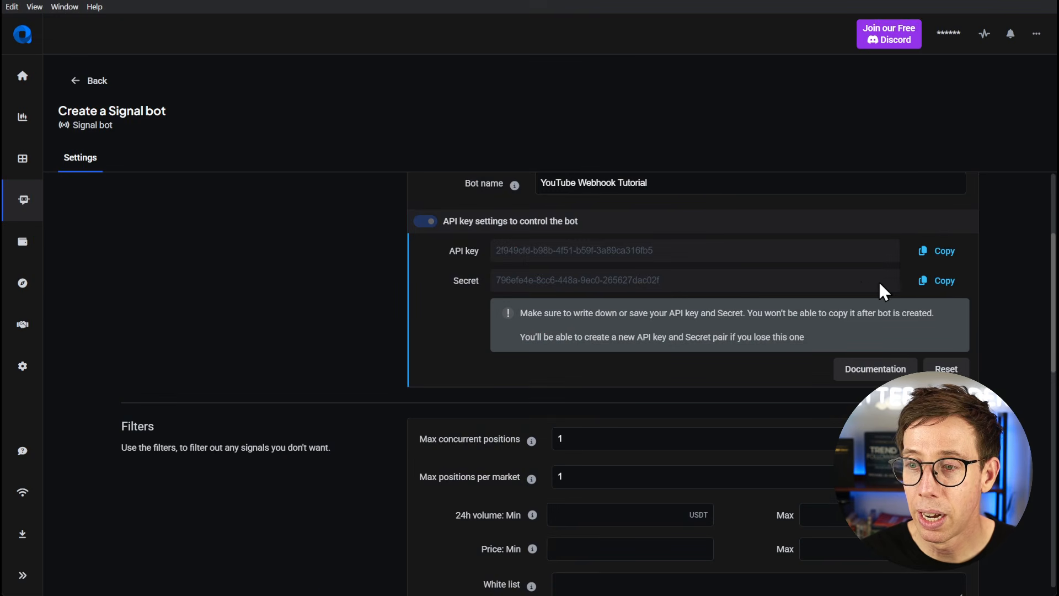
pyautogui.click(936, 280)
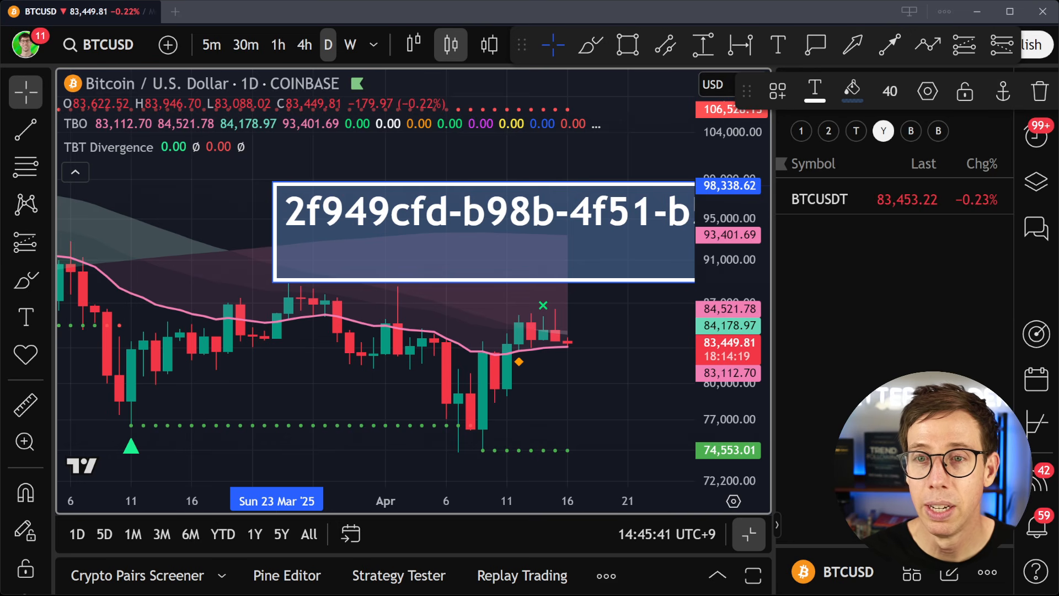
pyautogui.hotkey('ctrl', 'v')
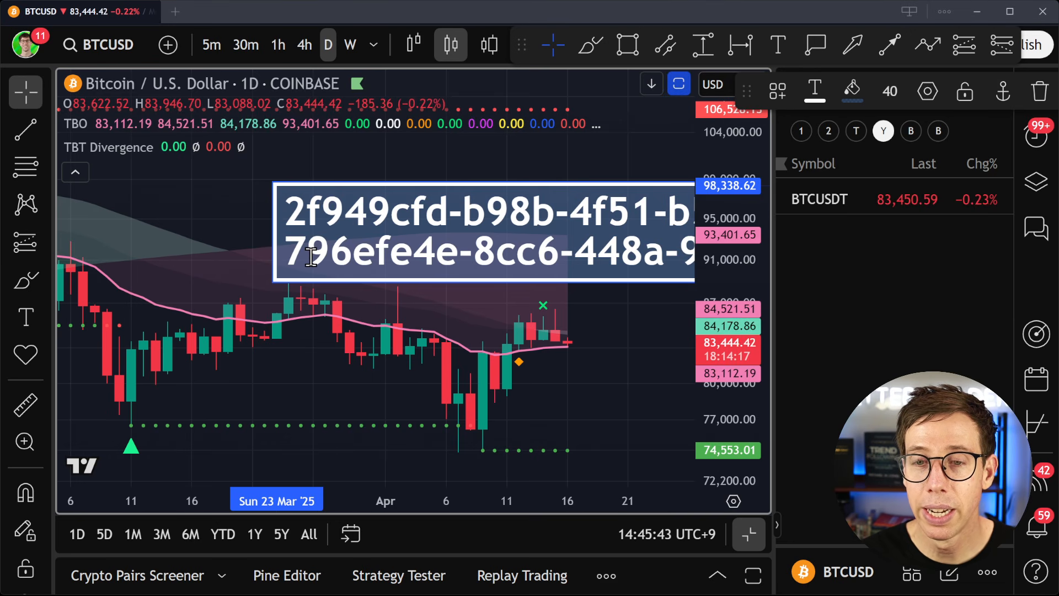
pyautogui.moveTo(447, 180)
pyautogui.mouseDown()
pyautogui.moveTo(391, 167)
pyautogui.moveTo(248, 188)
pyautogui.moveTo(301, 204)
pyautogui.moveTo(394, 188)
pyautogui.moveTo(318, 191)
pyautogui.moveTo(346, 192)
pyautogui.mouseUp()
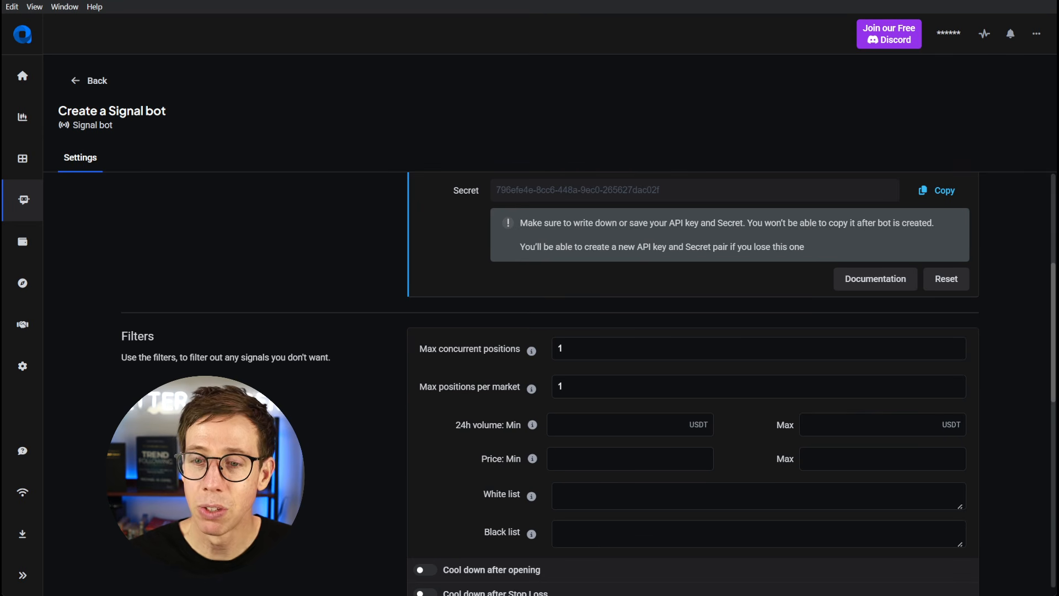
# - In Altrady's entry settings, switch the order to a fixed amount with an initial order size of 100 USDT
pyautogui.scroll(-6, 423, 417)
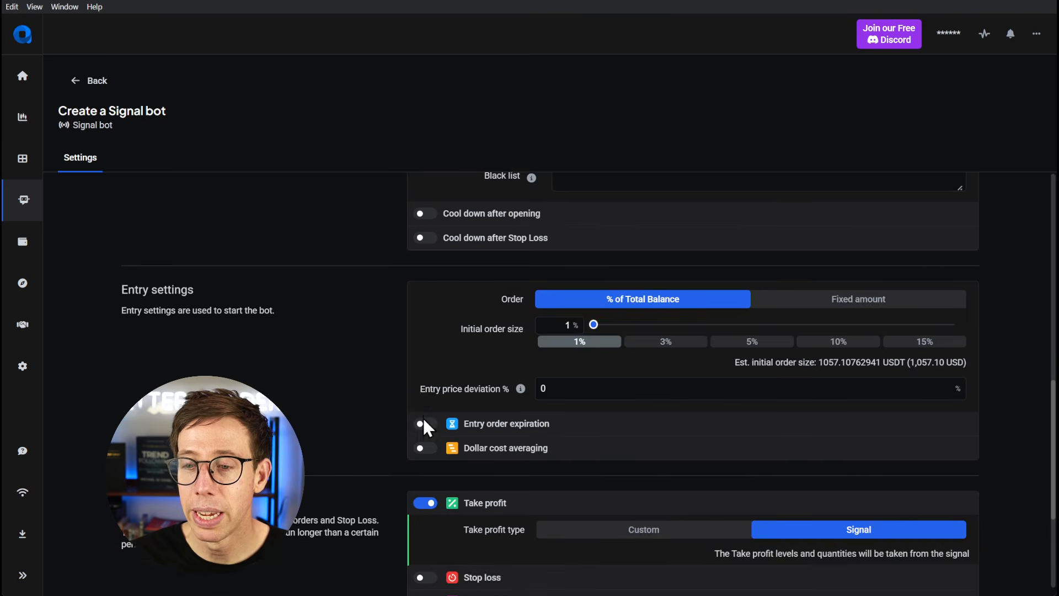
pyautogui.scroll(-3, 423, 416)
pyautogui.scroll(5, 433, 304)
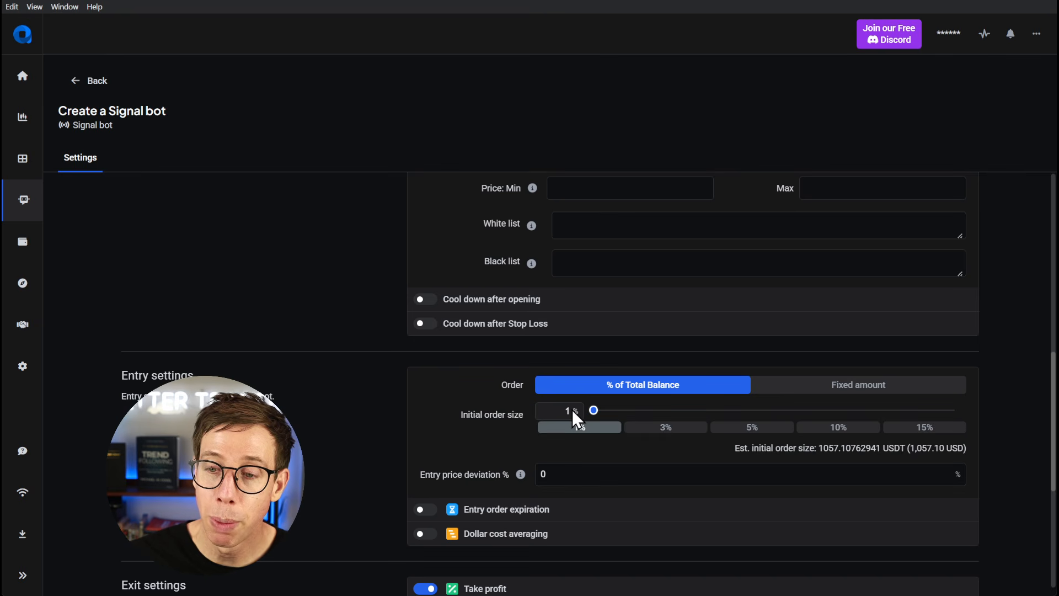
pyautogui.click(800, 389)
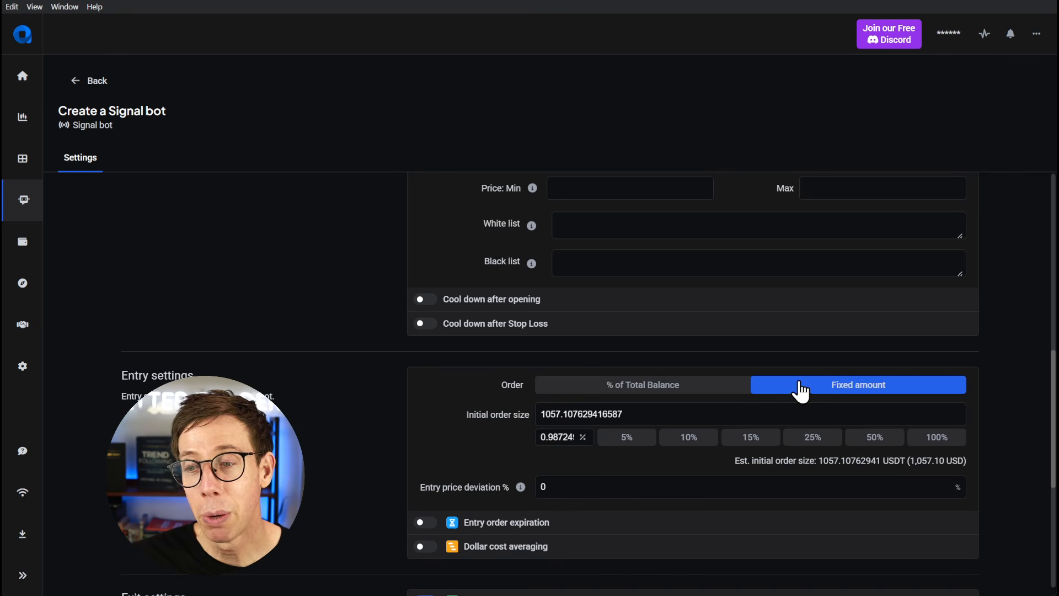
pyautogui.doubleClick(651, 414)
pyautogui.write('100')
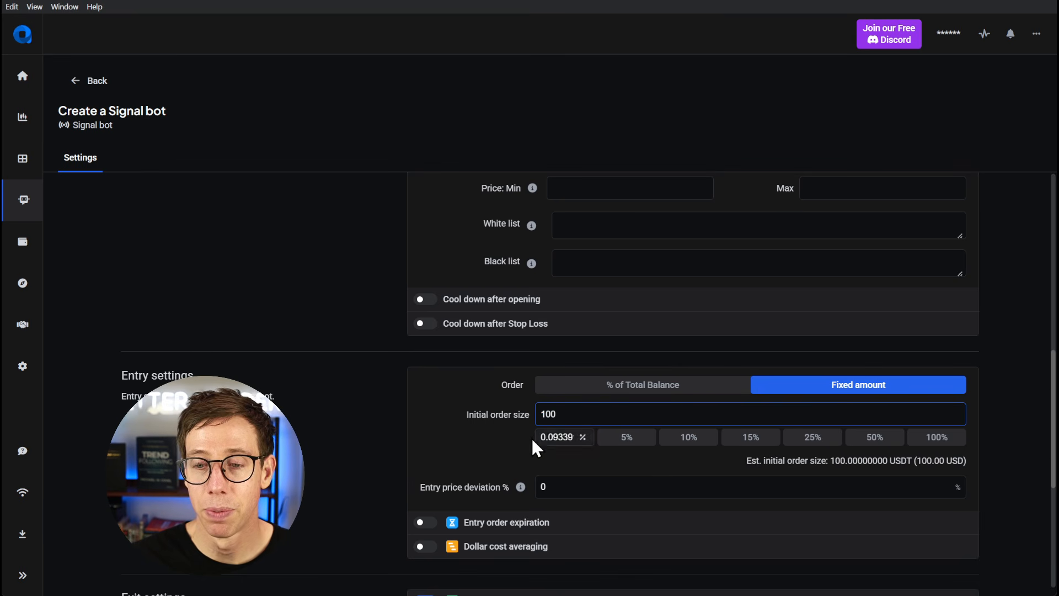
pyautogui.click(450, 438)
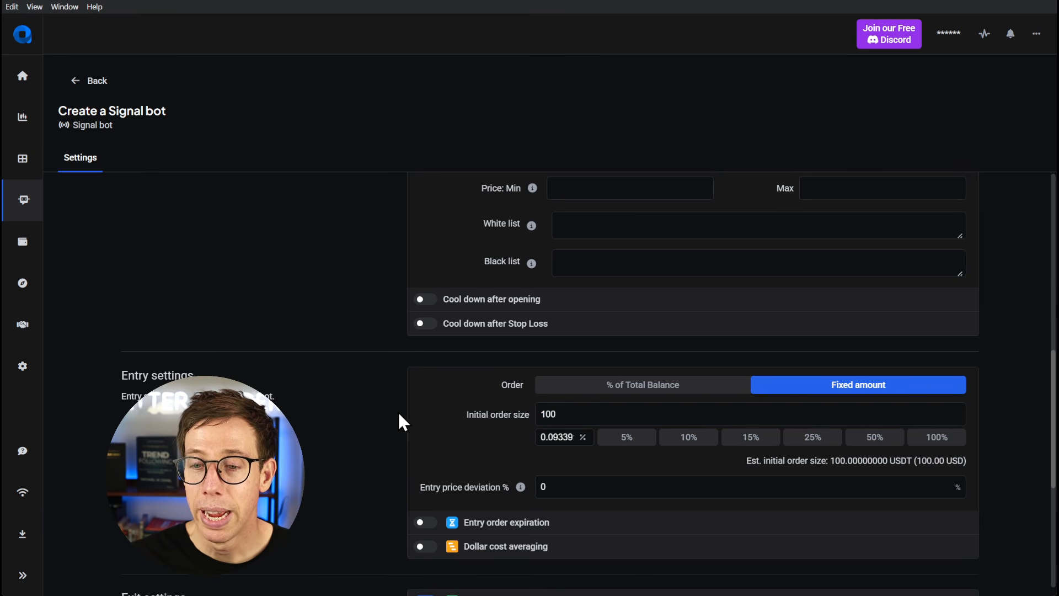
# - Enable dollar cost averaging in the entry settings and set the DCA type to Signal
pyautogui.scroll(-3, 398, 411)
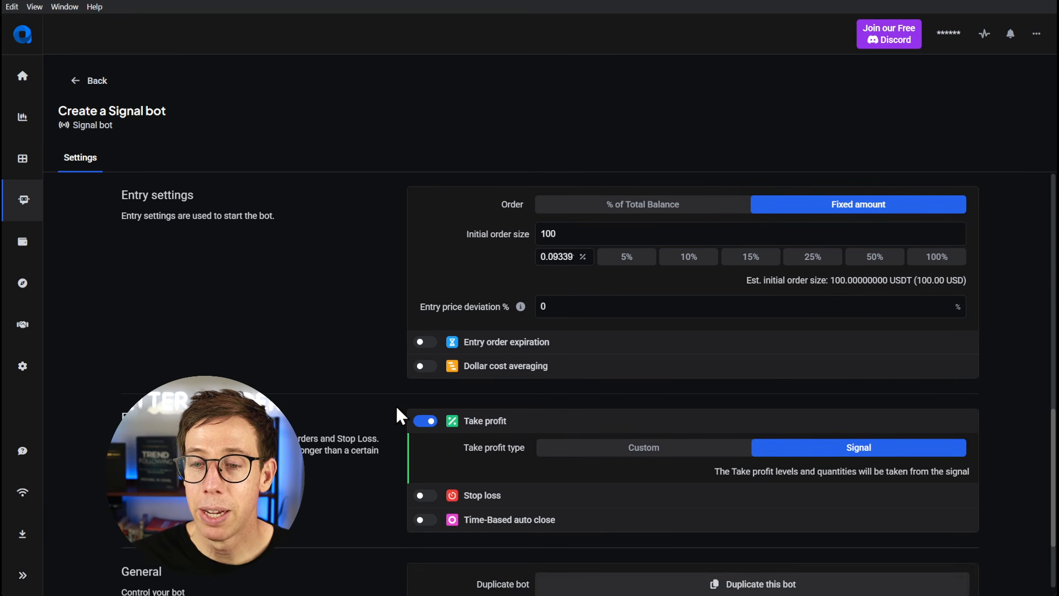
pyautogui.click(423, 367)
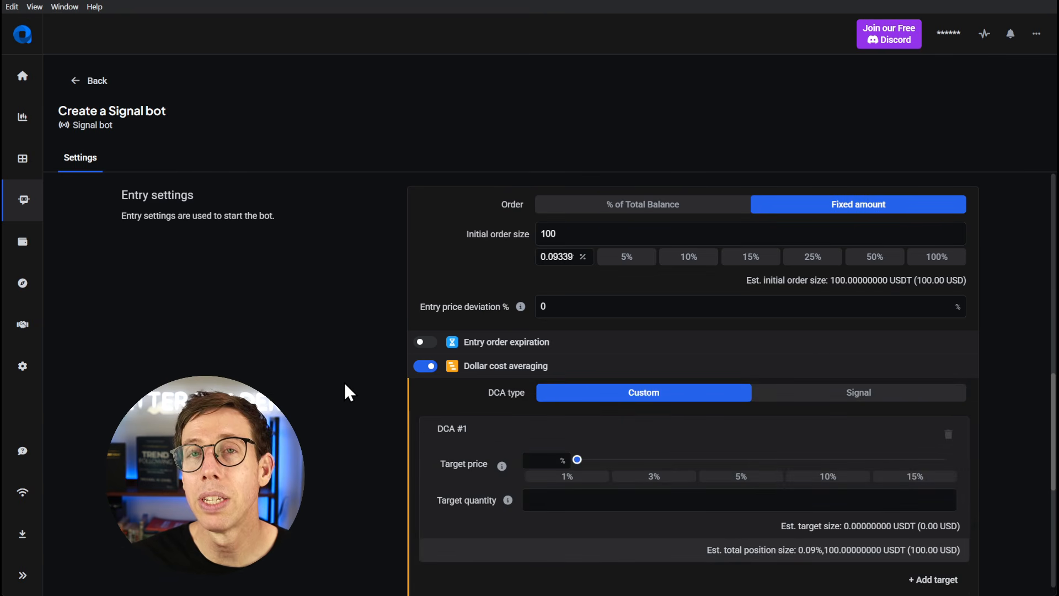
pyautogui.scroll(-3, 345, 384)
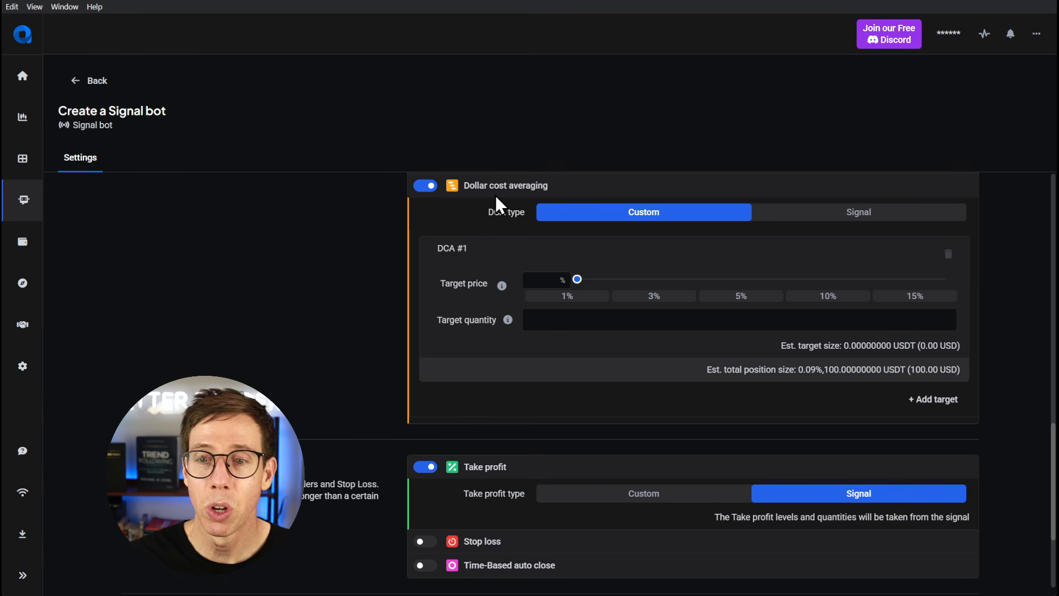
pyautogui.click(826, 216)
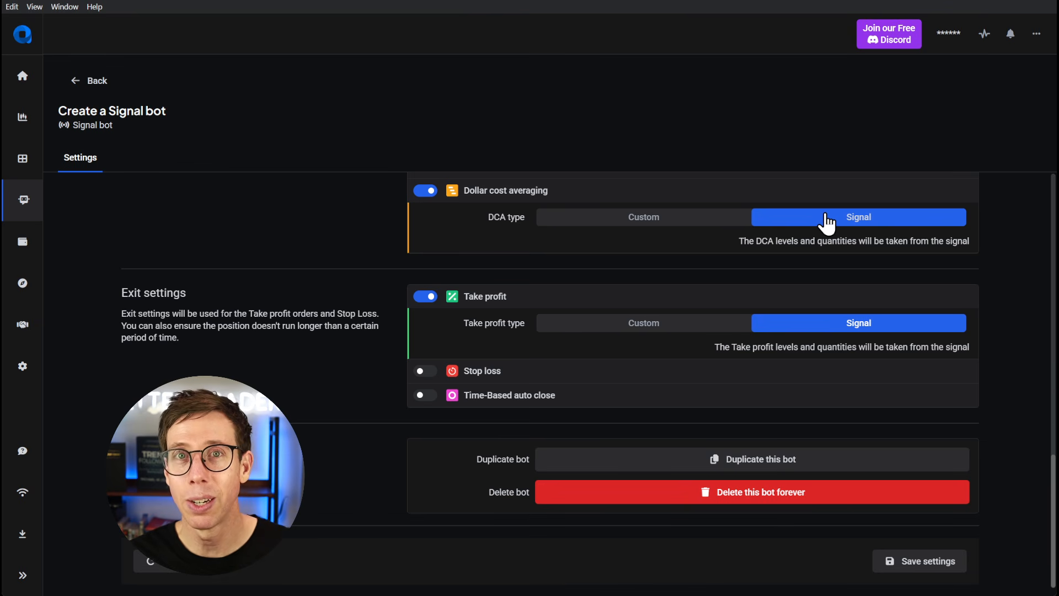
# - Turn off dollar cost averaging and set a custom take profit with a 5% profit target and 95% profit volume
pyautogui.click(422, 193)
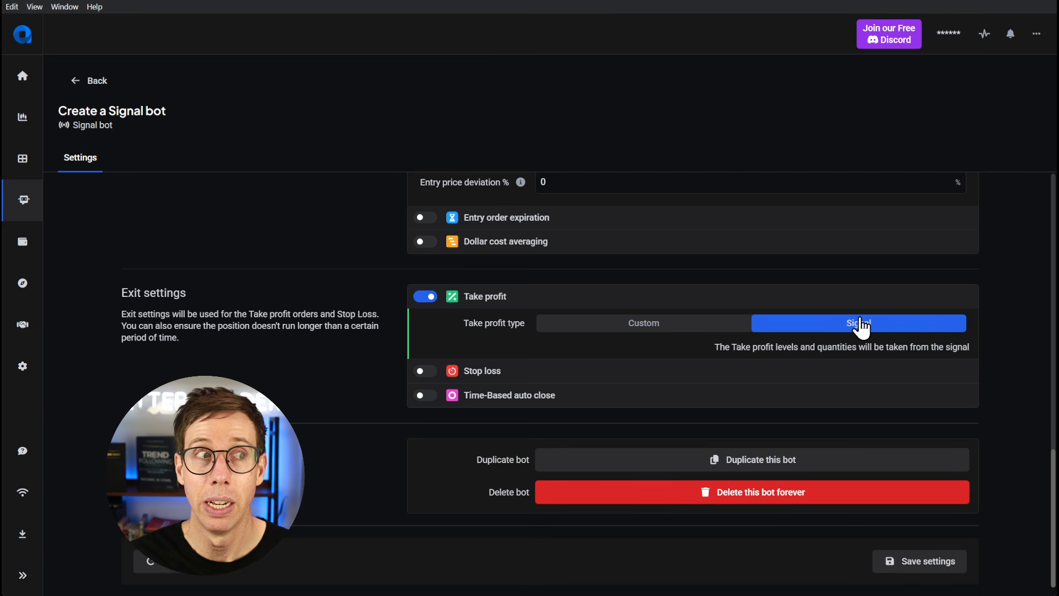
pyautogui.click(670, 325)
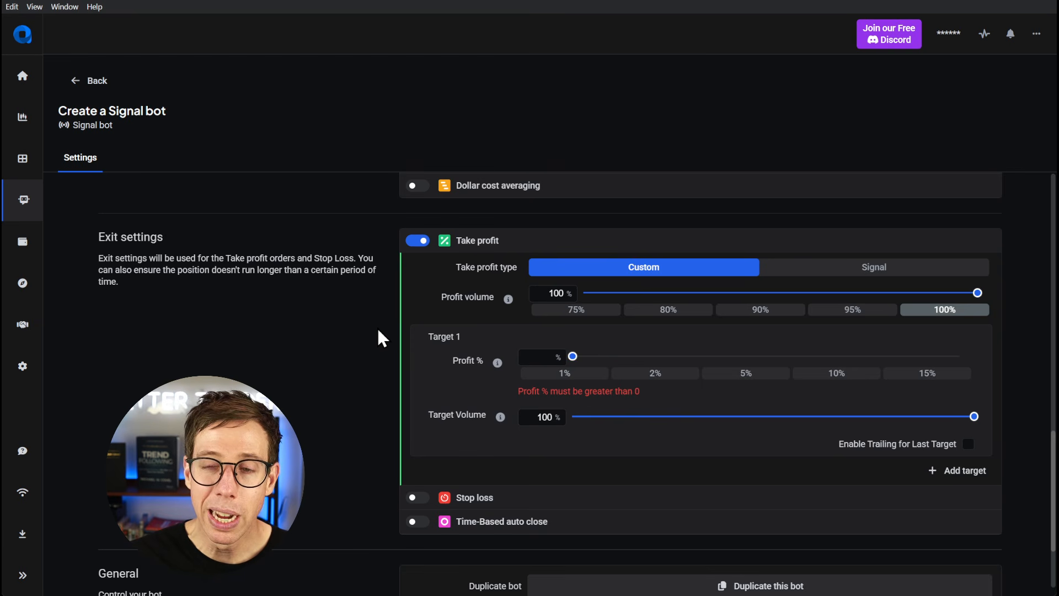
pyautogui.click(773, 373)
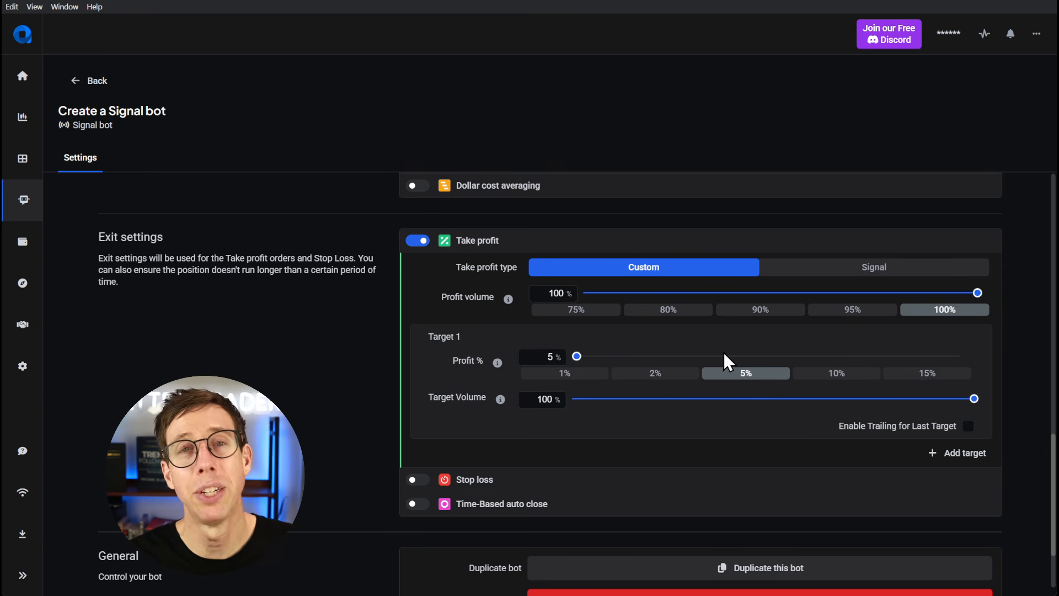
pyautogui.click(840, 313)
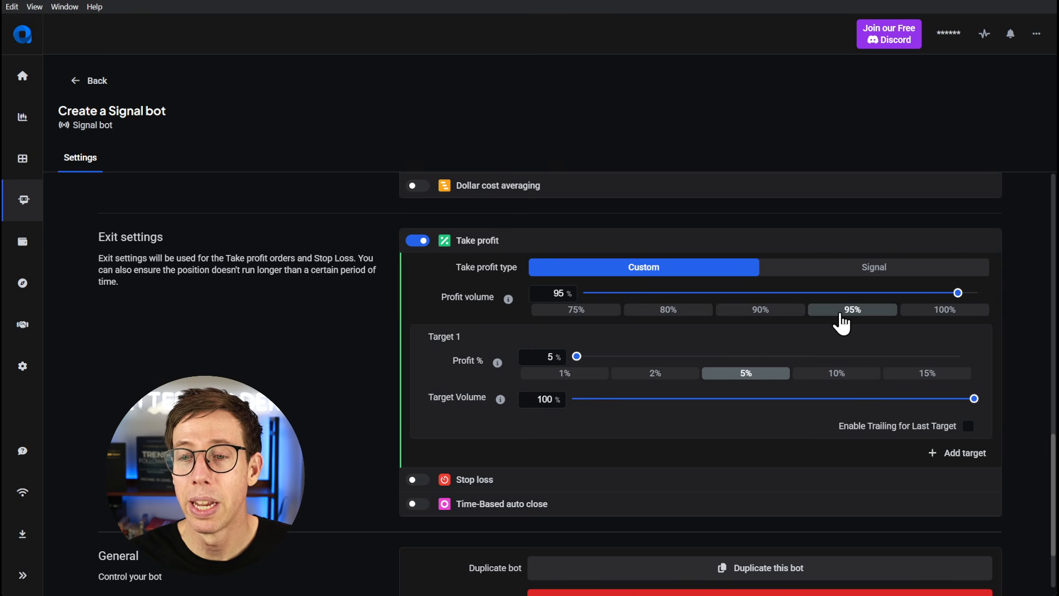
# - Try take-profit volumes of 99% and 98% with a 2% target, and restore 95% volume and 5% profit
pyautogui.click(558, 293)
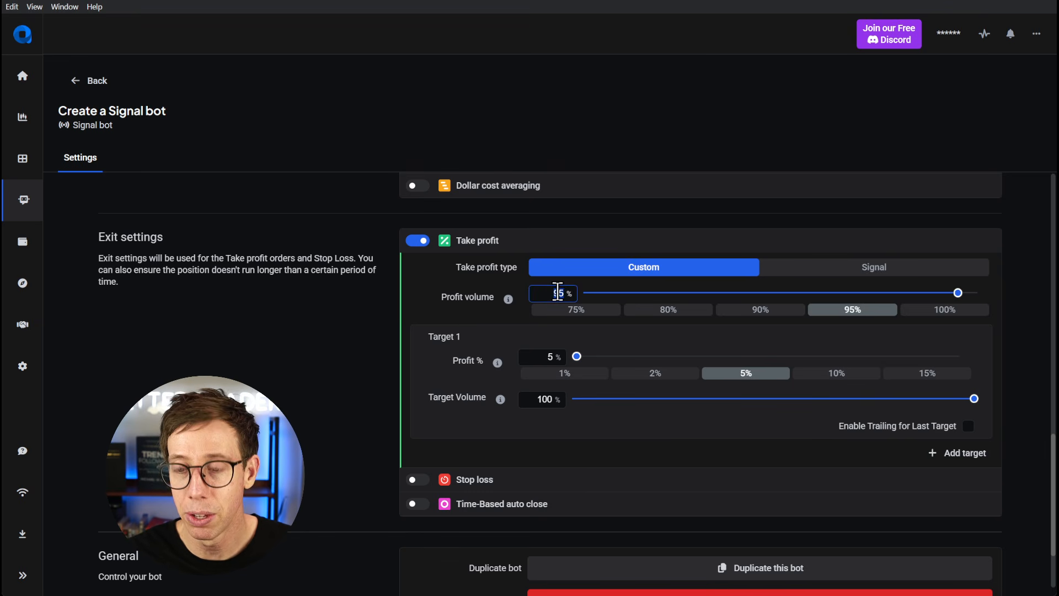
pyautogui.write('99')
pyautogui.doubleClick(539, 358)
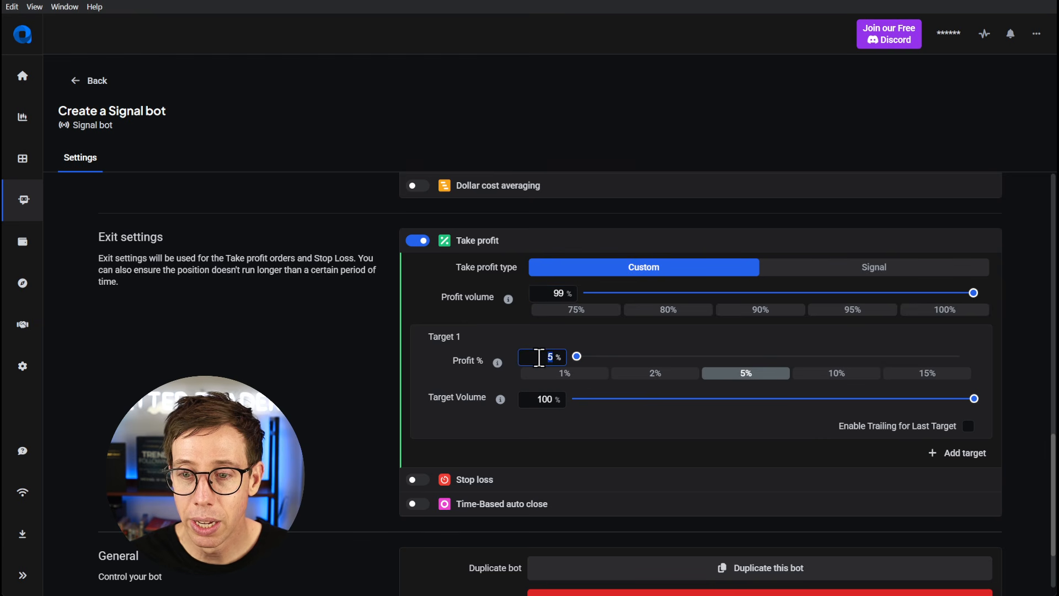
pyautogui.write('2')
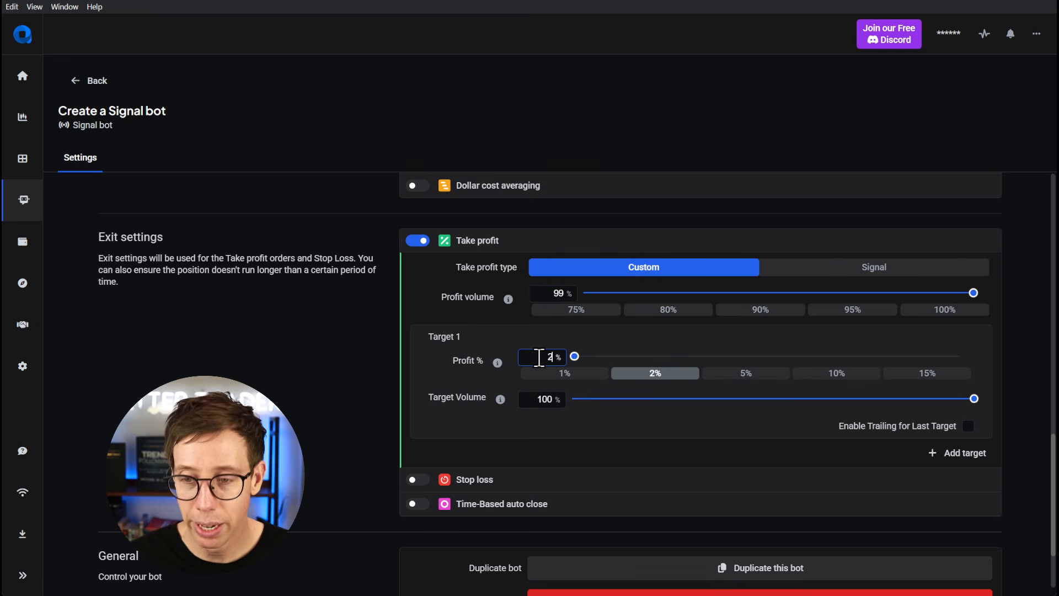
pyautogui.doubleClick(558, 293)
pyautogui.write('98')
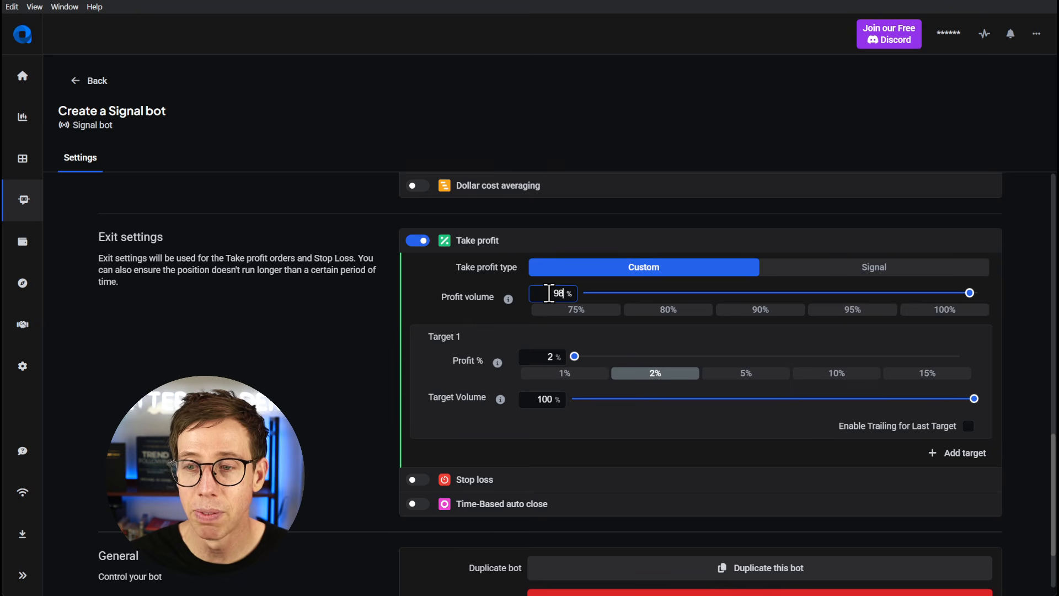
pyautogui.click(827, 312)
pyautogui.click(743, 375)
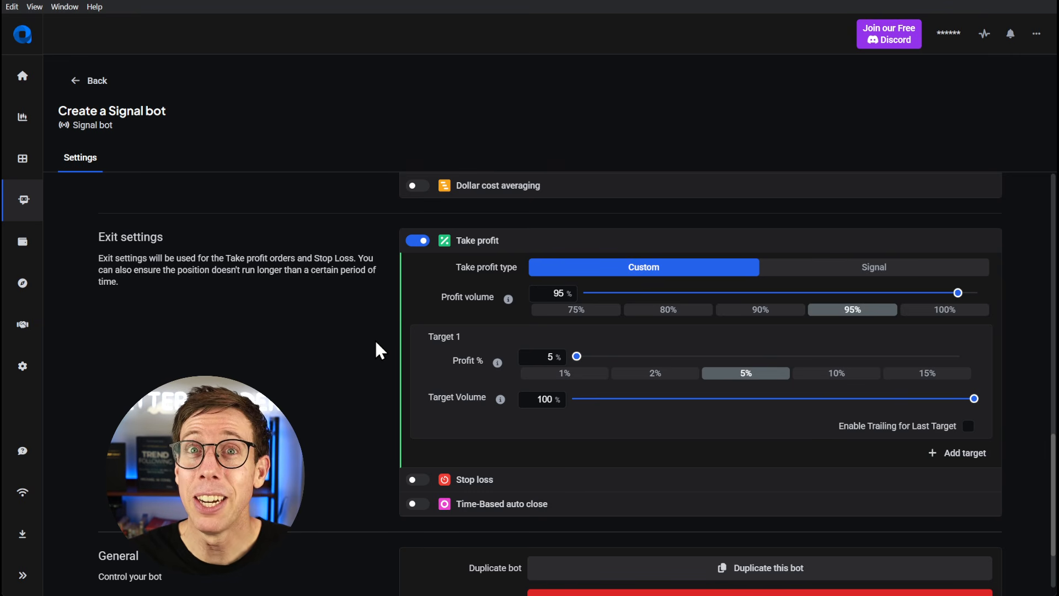
# - Save the new bot, dismiss its credentials dialog, and open the bot's Webhook Builder
pyautogui.scroll(-2, 376, 343)
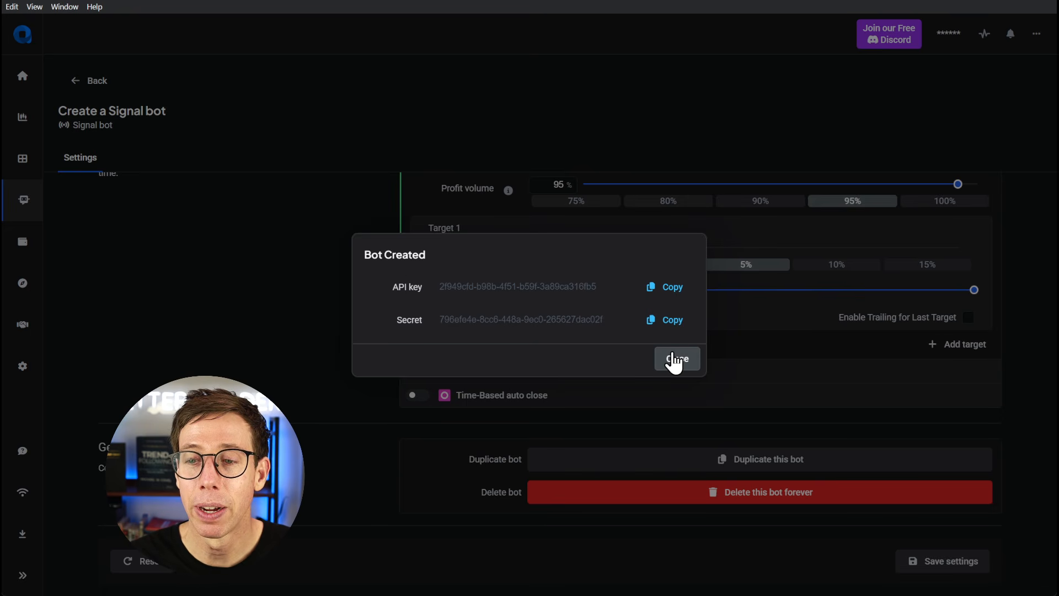
pyautogui.click(674, 360)
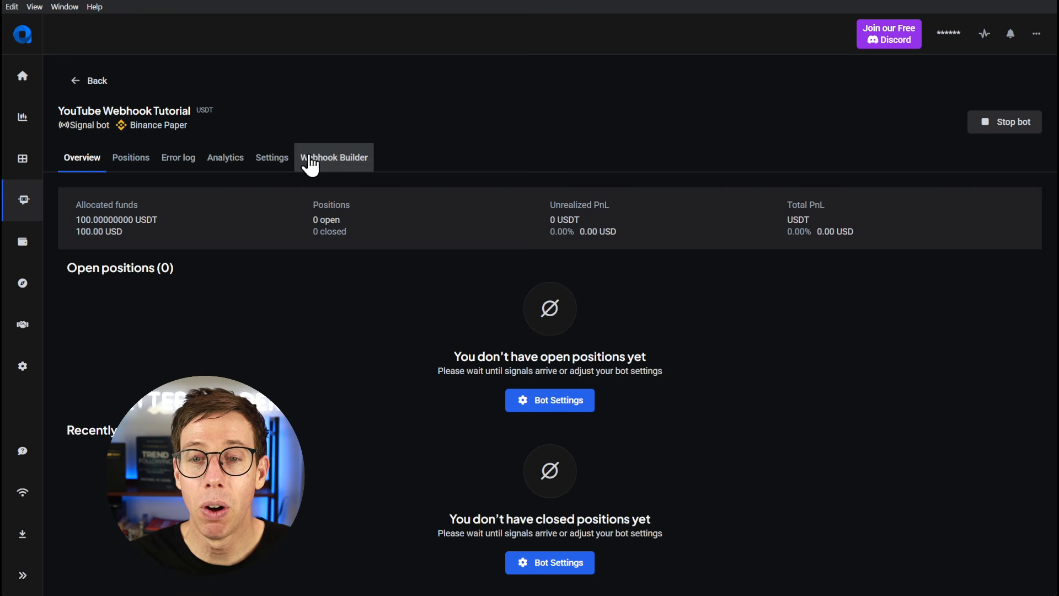
pyautogui.click(346, 165)
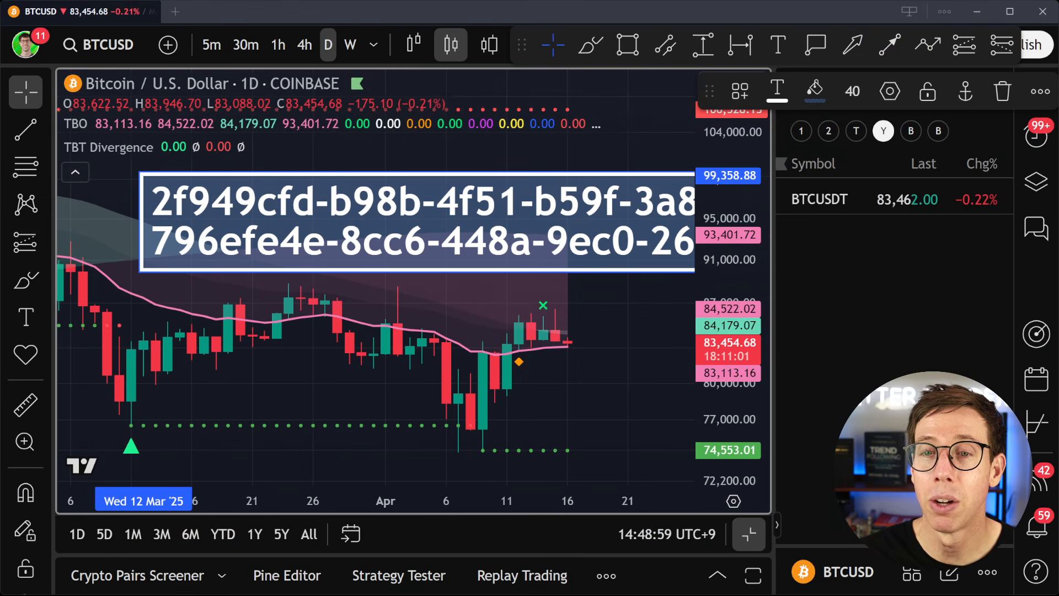
# - Copy the bot's secret from the TradingView chart note and paste it into the Secret field of Altrady's Webhook Builder
pyautogui.doubleClick(383, 248)
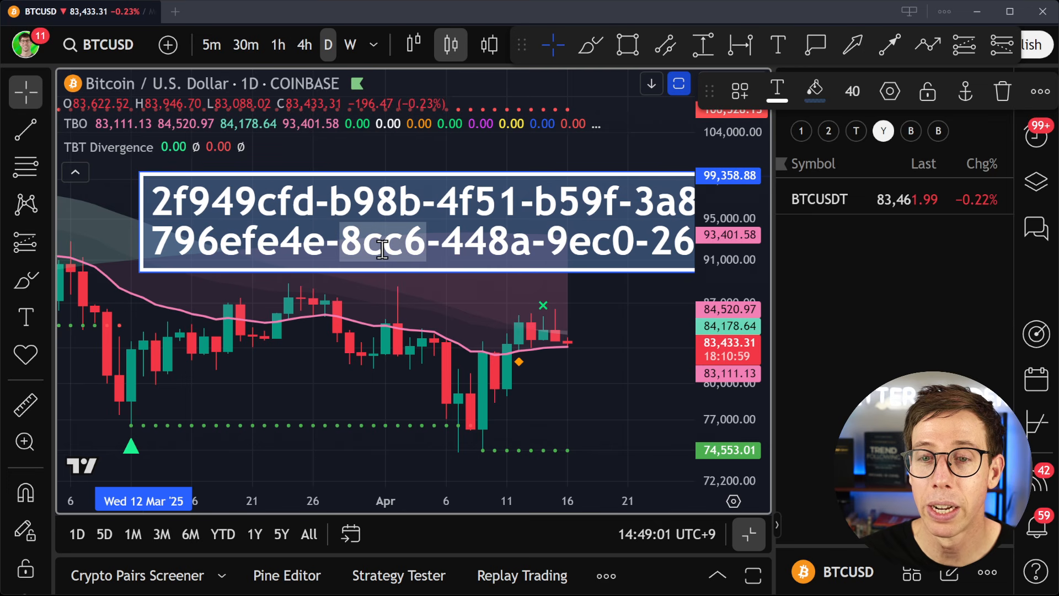
pyautogui.tripleClick(383, 248)
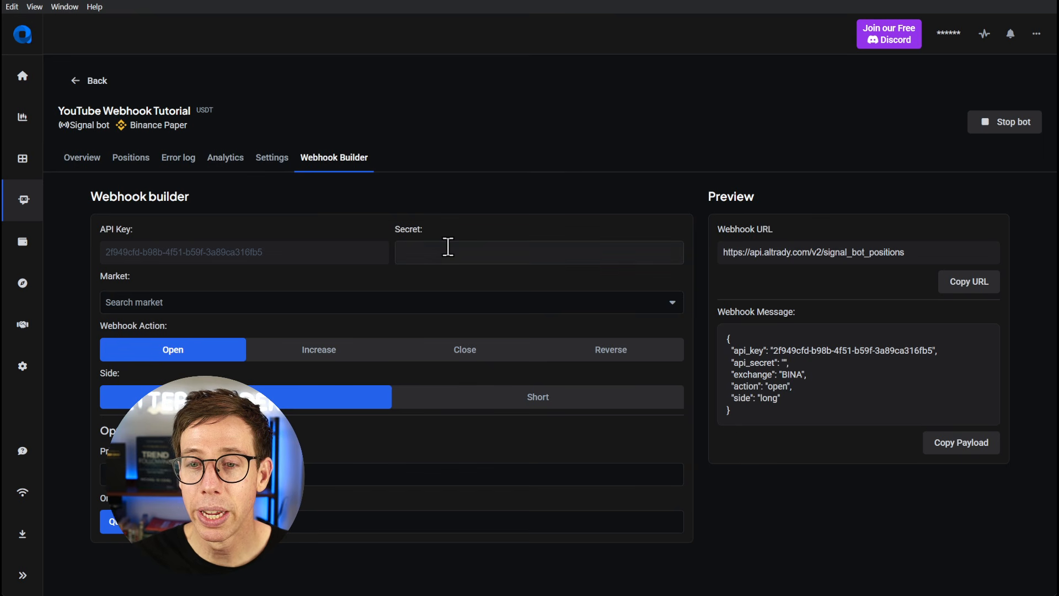
pyautogui.click(448, 246)
pyautogui.hotkey('ctrl', 'v')
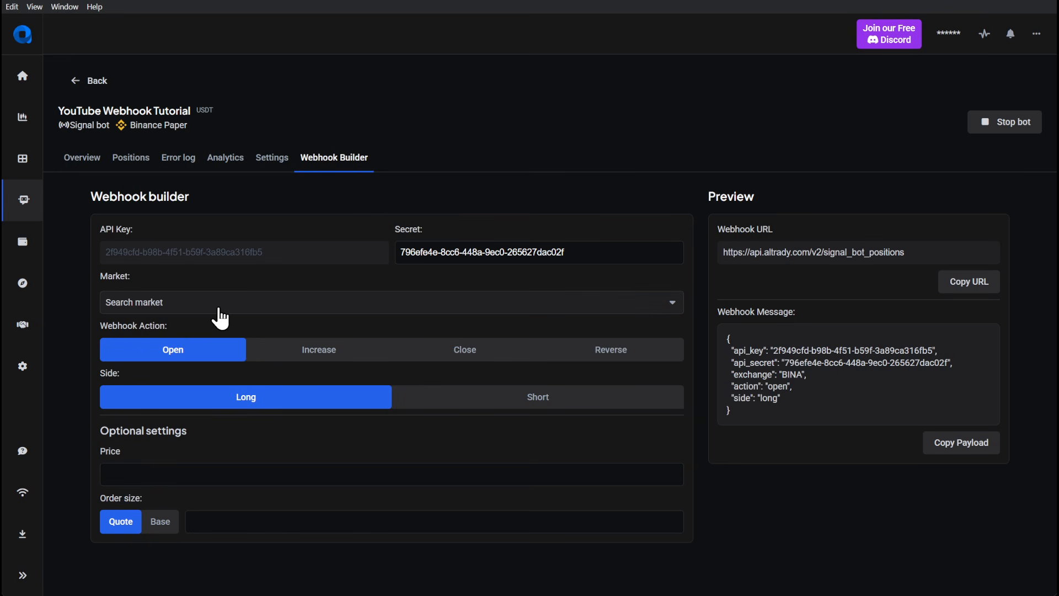
# - Search the webhook markets for btc and select BTC/USDT as the webhook's market
pyautogui.click(196, 309)
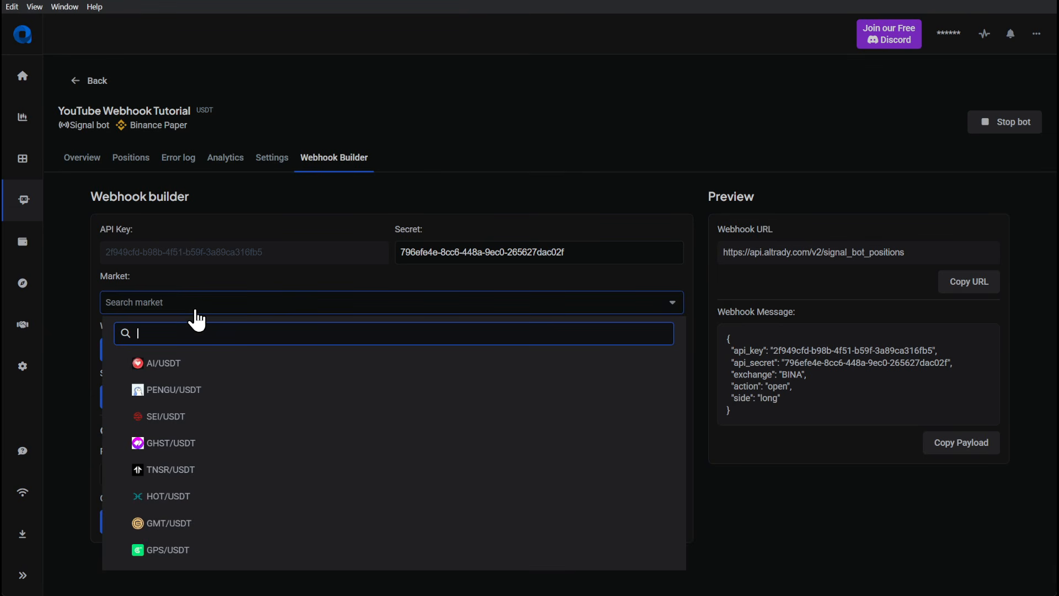
pyautogui.write('btc')
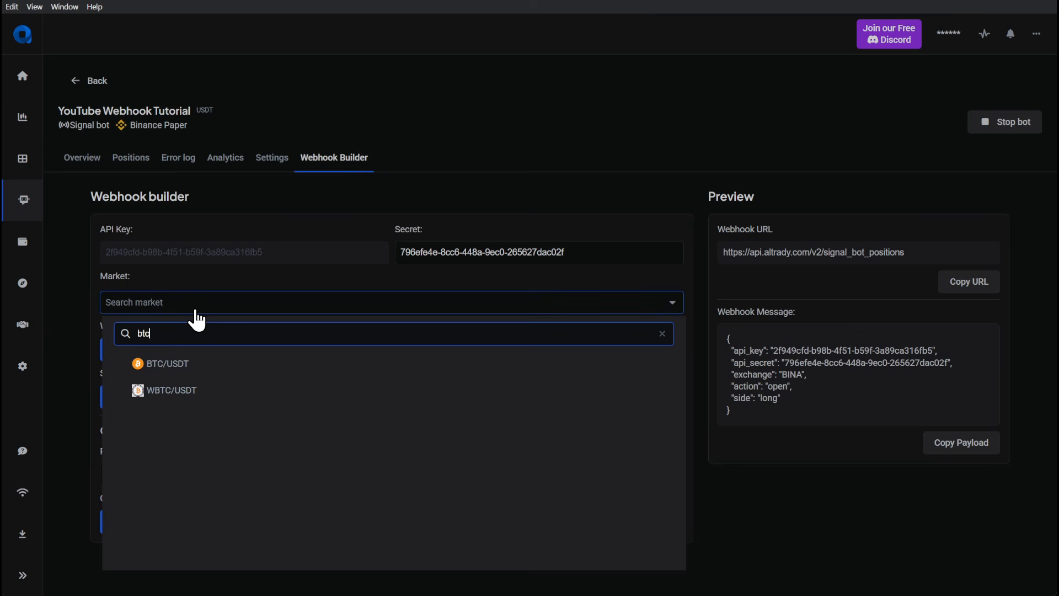
pyautogui.click(168, 365)
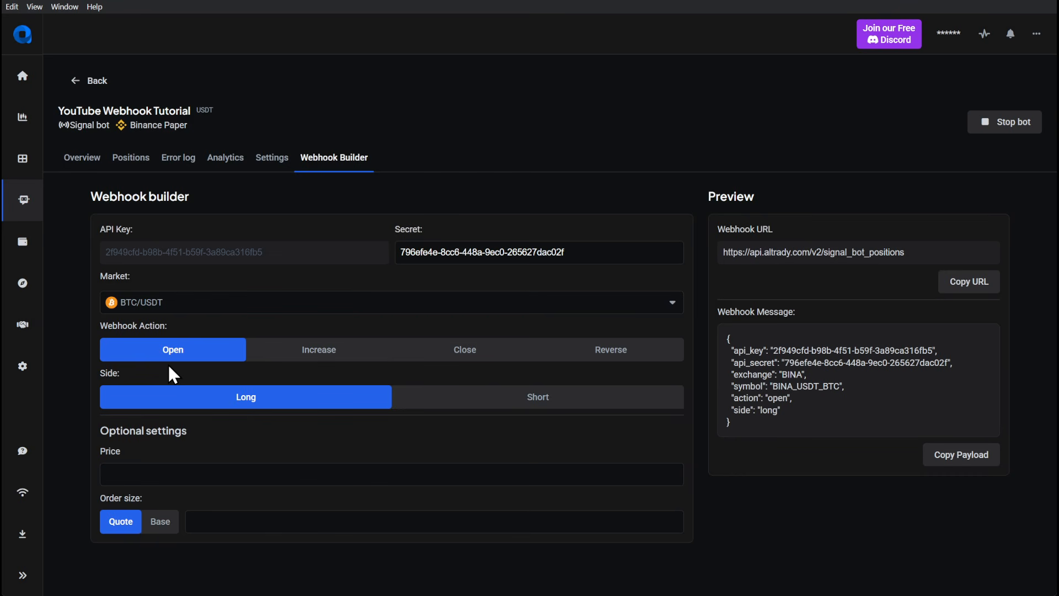
pyautogui.moveTo(732, 386); pyautogui.dragTo(850, 382)
pyautogui.click(850, 385)
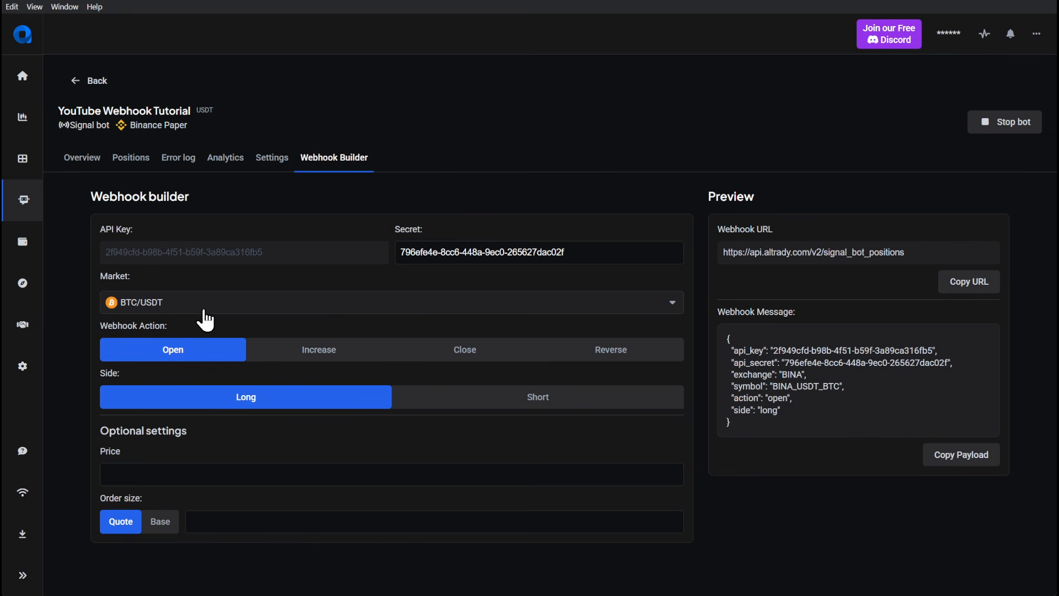
pyautogui.doubleClick(110, 276)
pyautogui.click(166, 279)
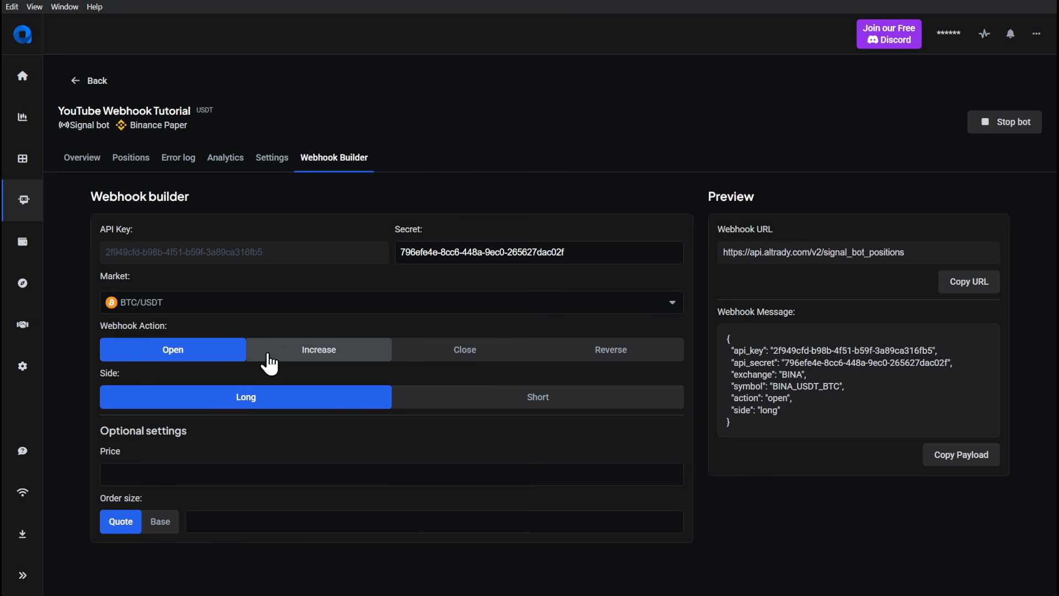
# - Preview the webhook message for the Increase, Close and Reverse actions, and return the action to Open
pyautogui.click(300, 353)
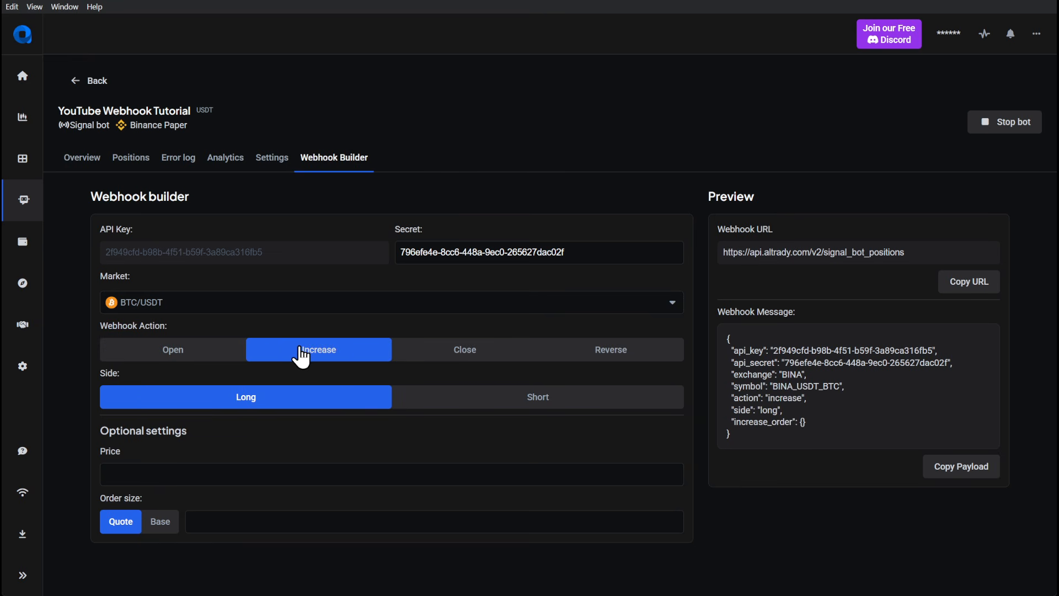
pyautogui.click(442, 354)
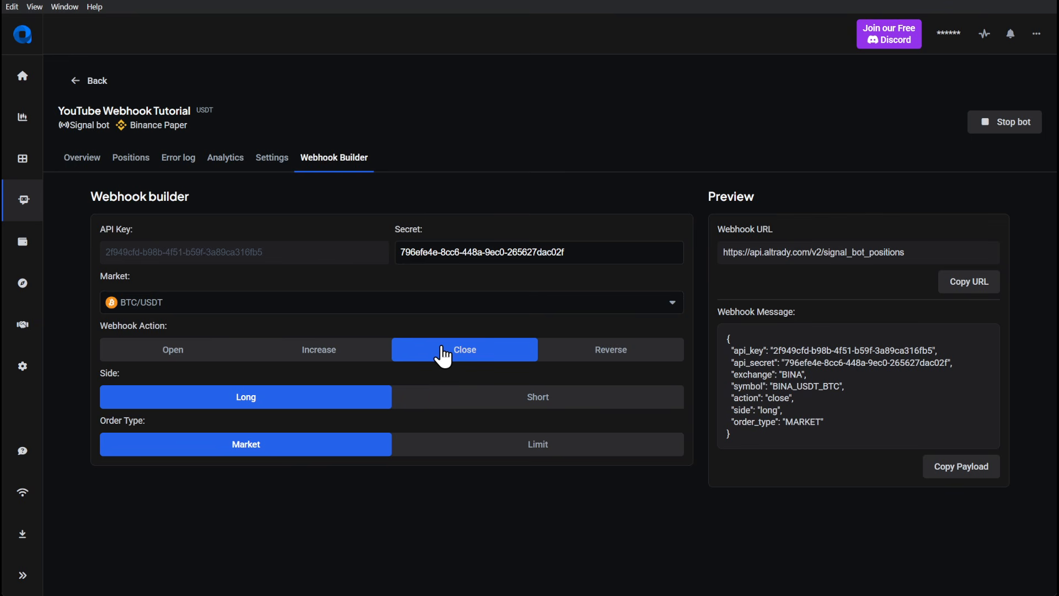
pyautogui.click(606, 355)
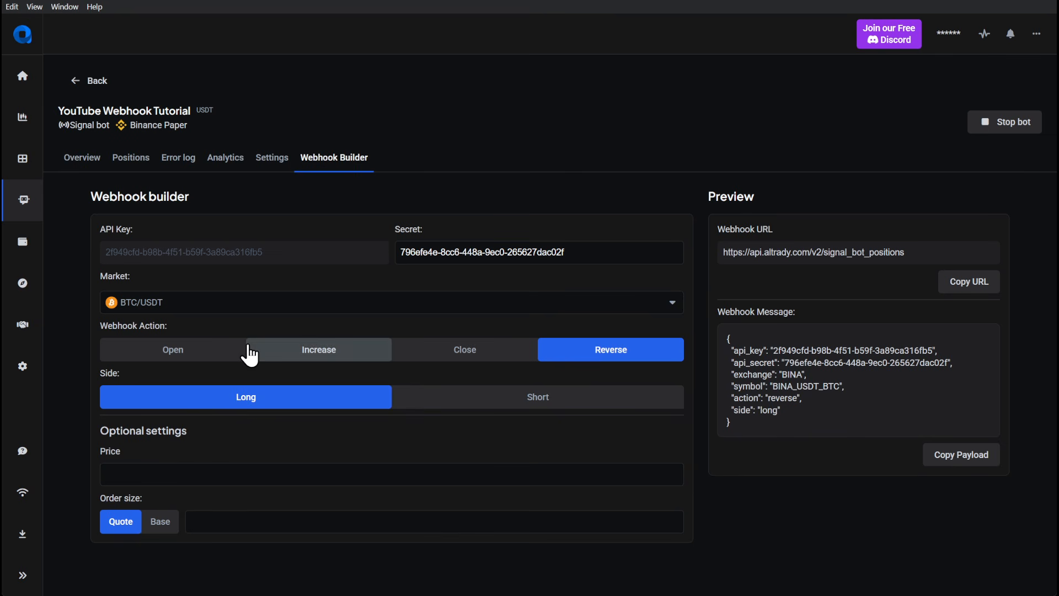
pyautogui.click(180, 353)
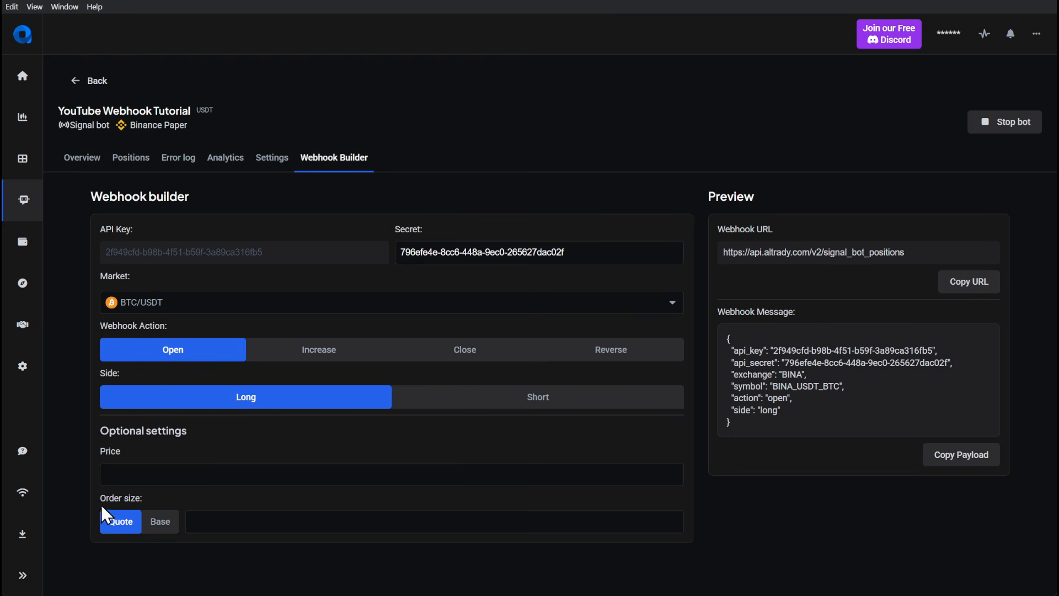
# - Try an order size of 100 in quote currency for the webhook and clear the value again
pyautogui.click(223, 522)
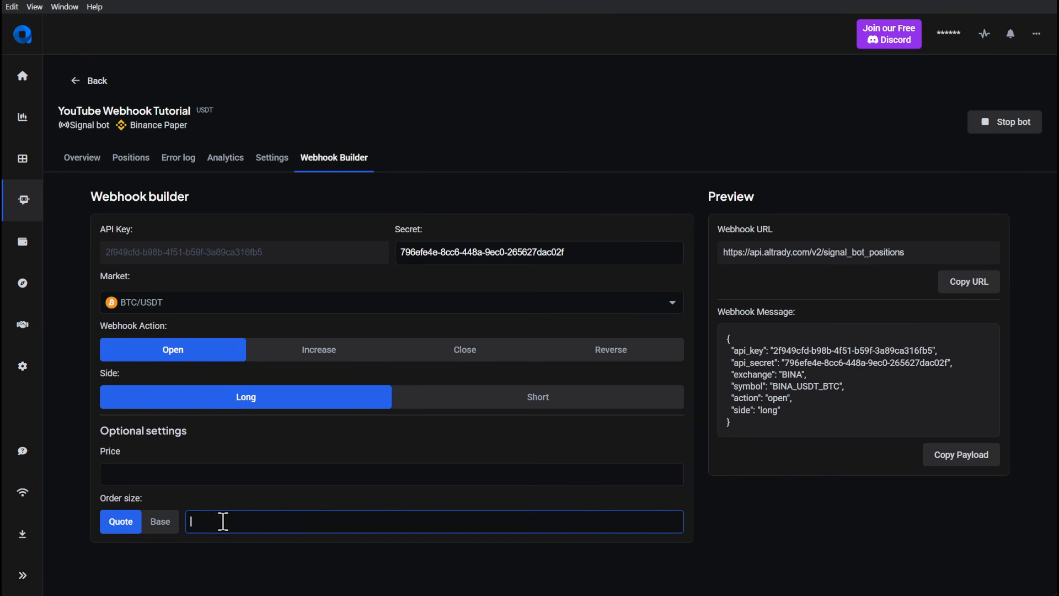
pyautogui.write('100')
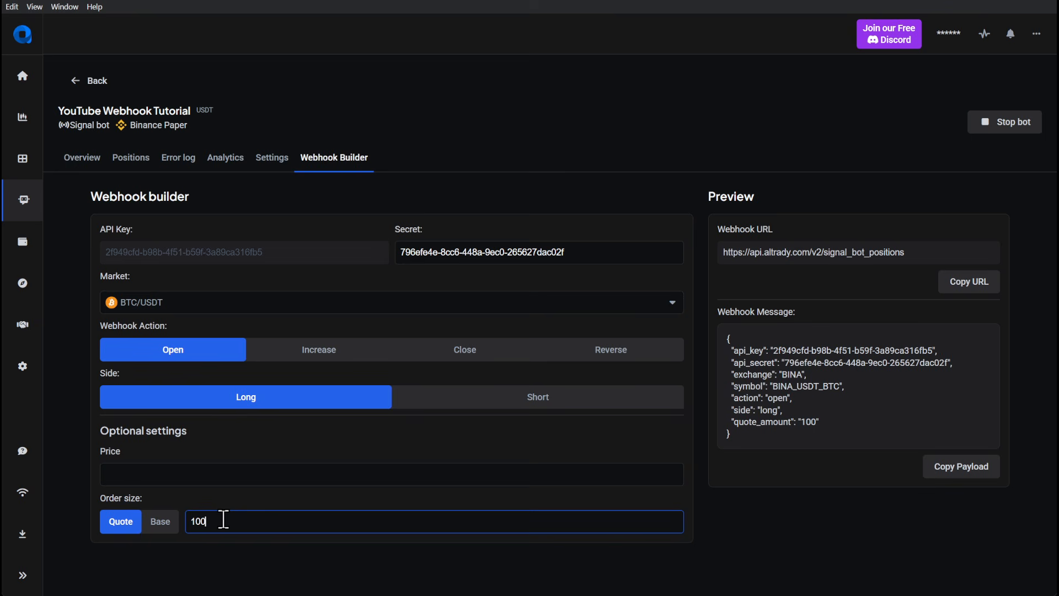
pyautogui.click(225, 504)
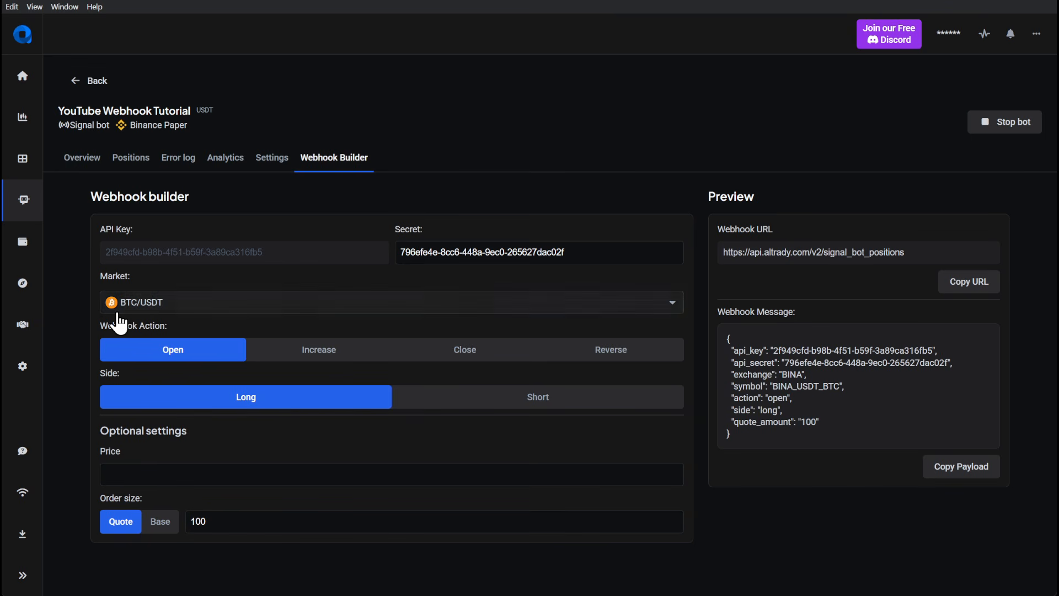
pyautogui.doubleClick(223, 524)
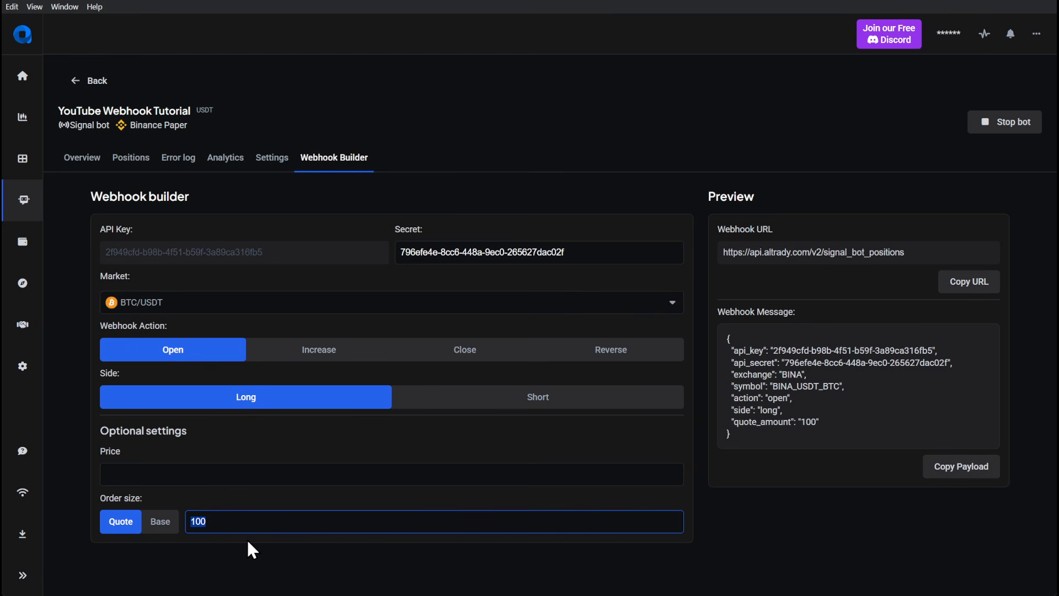
pyautogui.press('BackSpace')
pyautogui.click(263, 491)
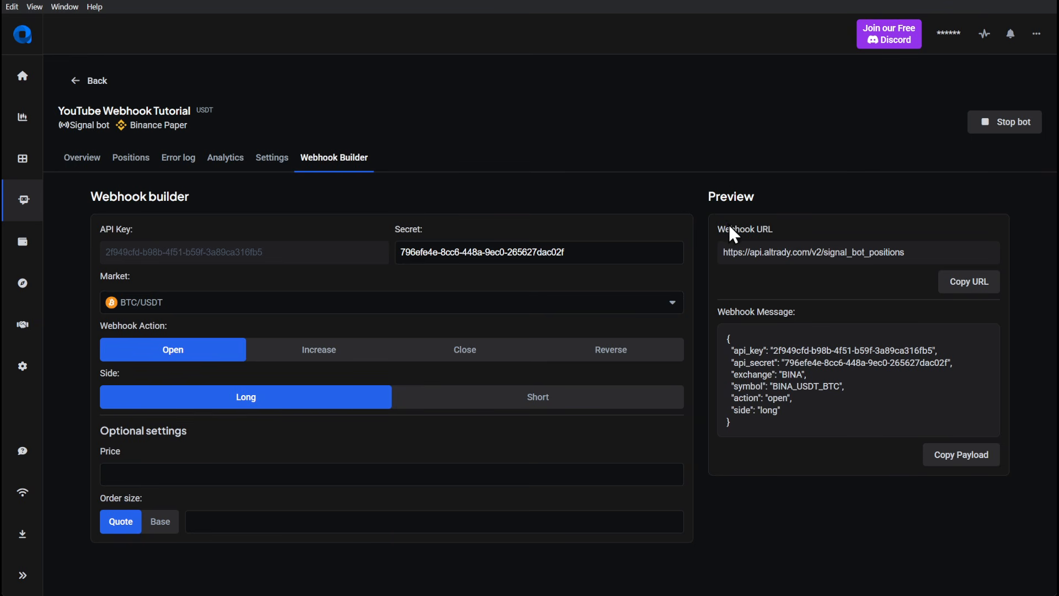
pyautogui.doubleClick(744, 229)
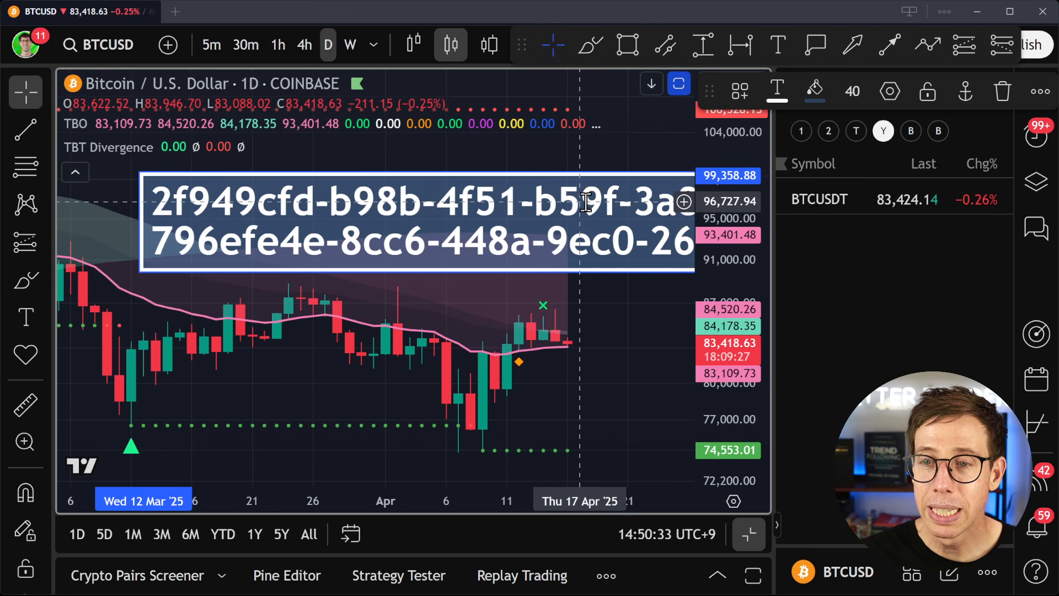
# - In TradingView, delete the text note holding the bot's API credentials from the BTCUSD chart
pyautogui.click(607, 305)
pyautogui.click(604, 194)
pyautogui.press('Delete')
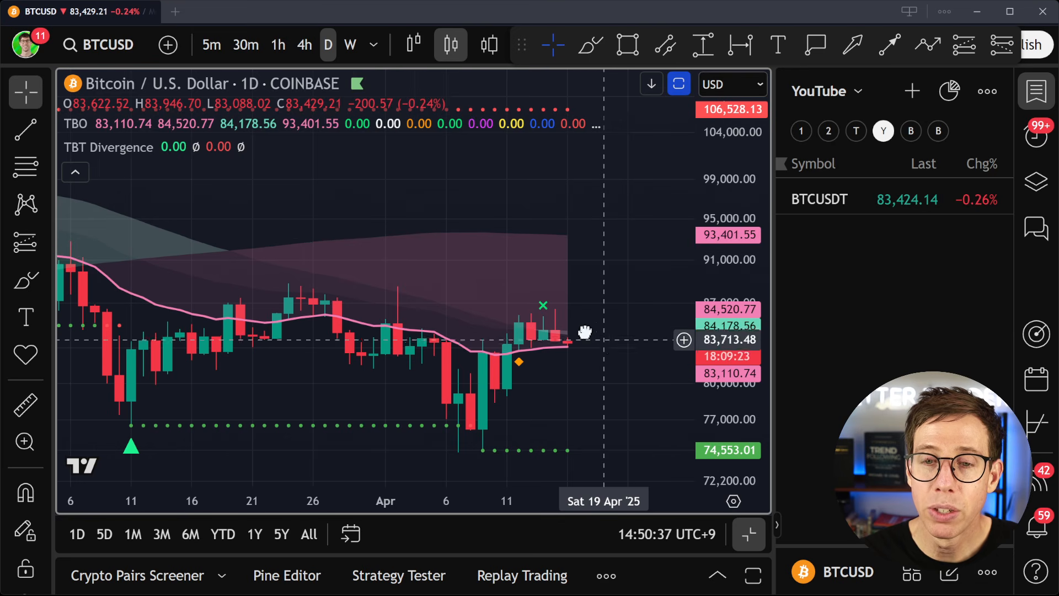
# - Switch from the daily to the 4-hour BTCUSD chart and show its price history back to late March
pyautogui.moveTo(585, 332); pyautogui.dragTo(564, 311)
pyautogui.scroll(-2, 563, 311)
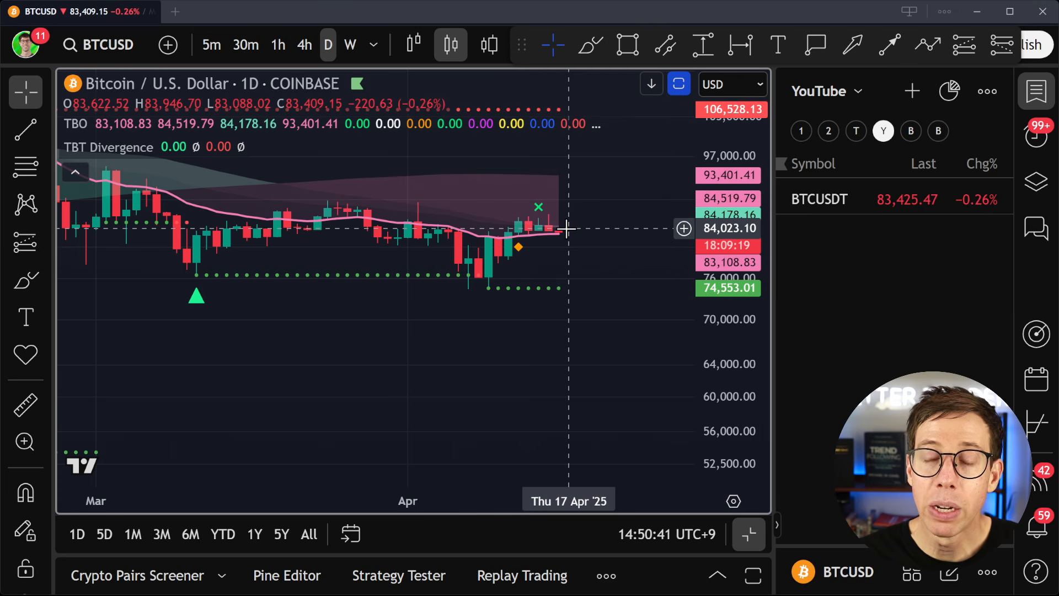
pyautogui.press('Tab')
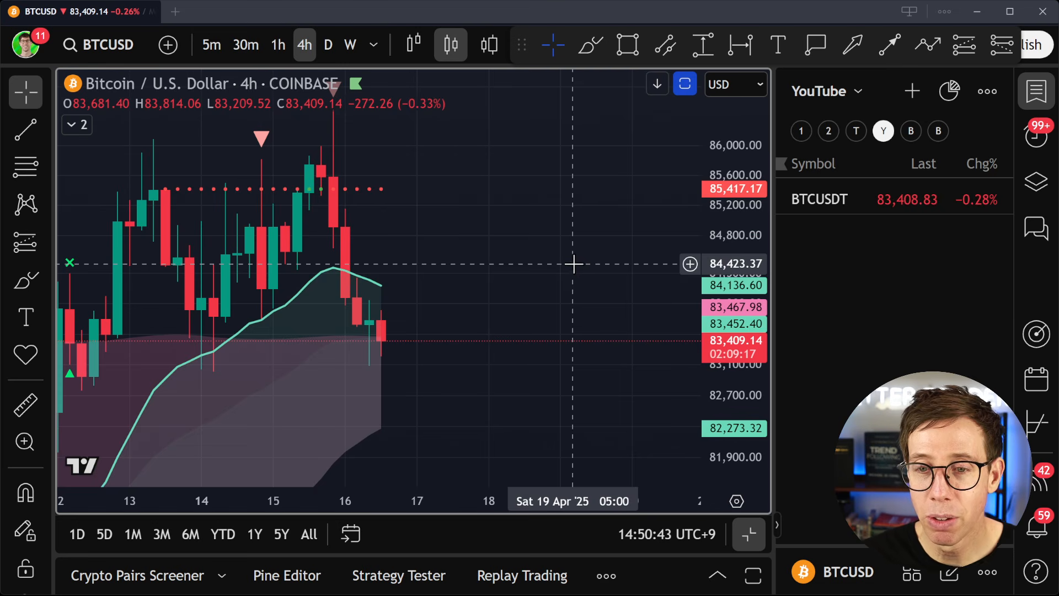
pyautogui.scroll(-3, 500, 246)
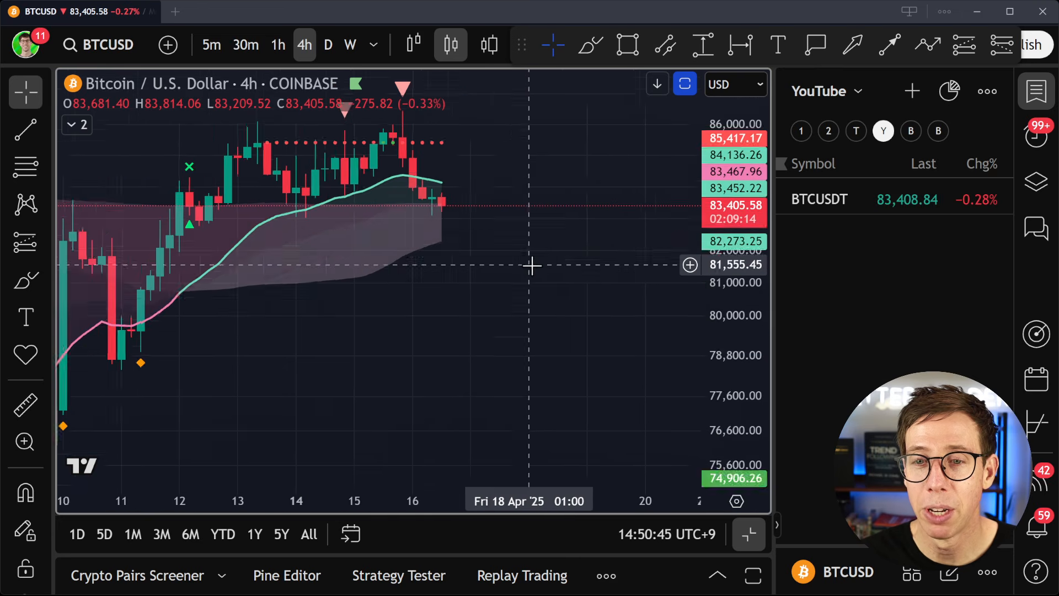
pyautogui.scroll(-5, 532, 265)
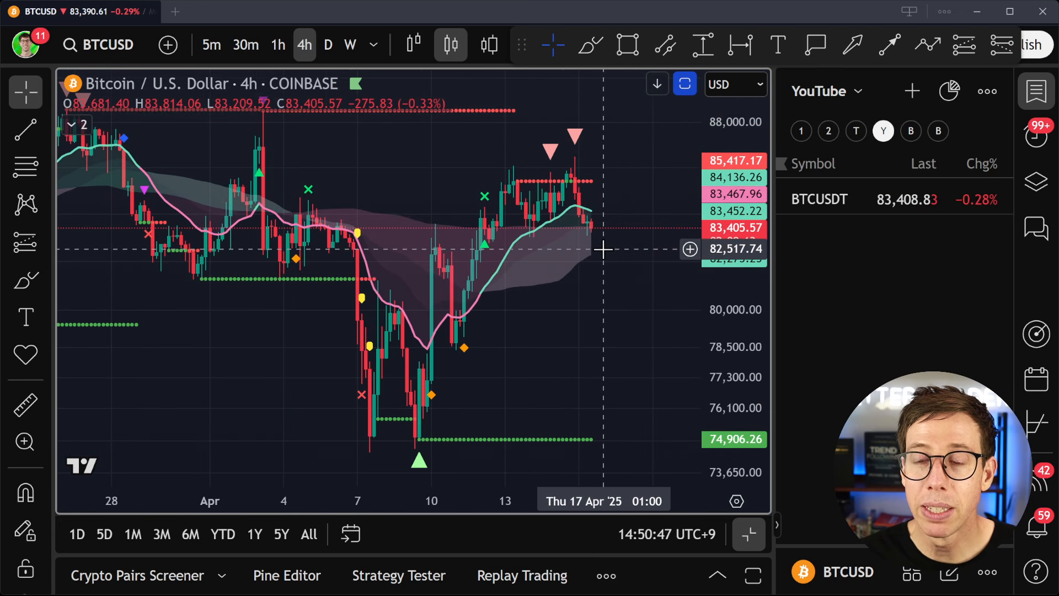
# - Measure the two BTCUSD price rebounds from the April lows near the green support lines on the 4-hour chart
pyautogui.scroll(-2, 599, 238)
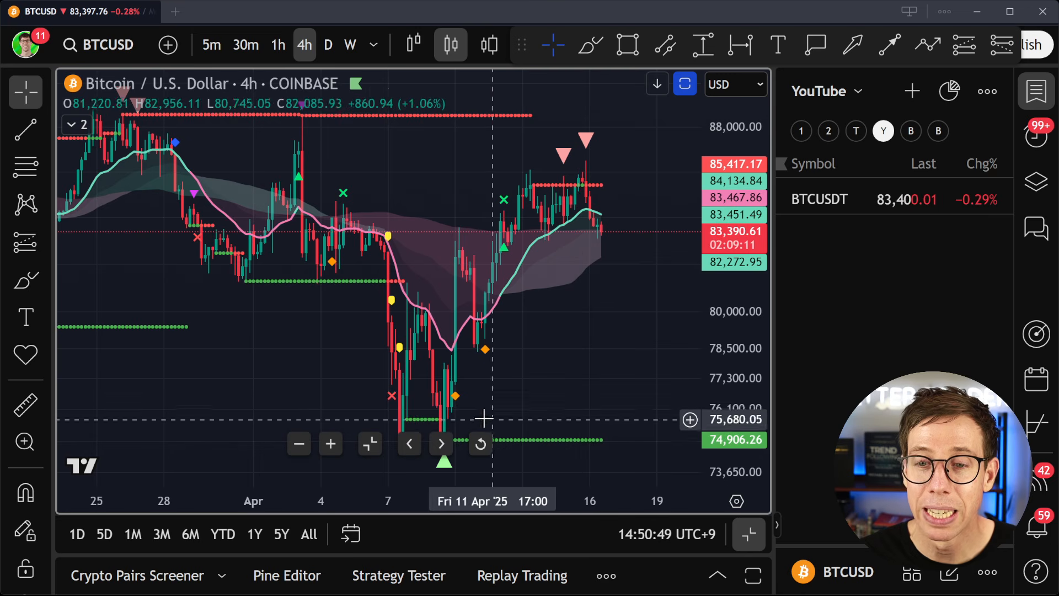
pyautogui.moveTo(750, 280); pyautogui.dragTo(748, 379)
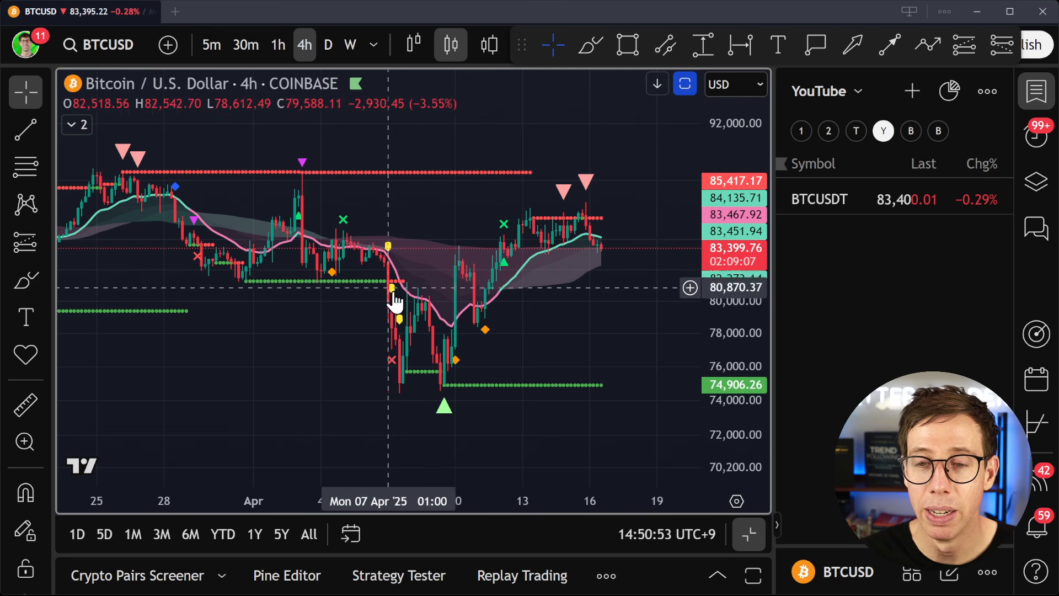
pyautogui.keyDown('shift'); pyautogui.click(401, 375); pyautogui.keyUp('shift')
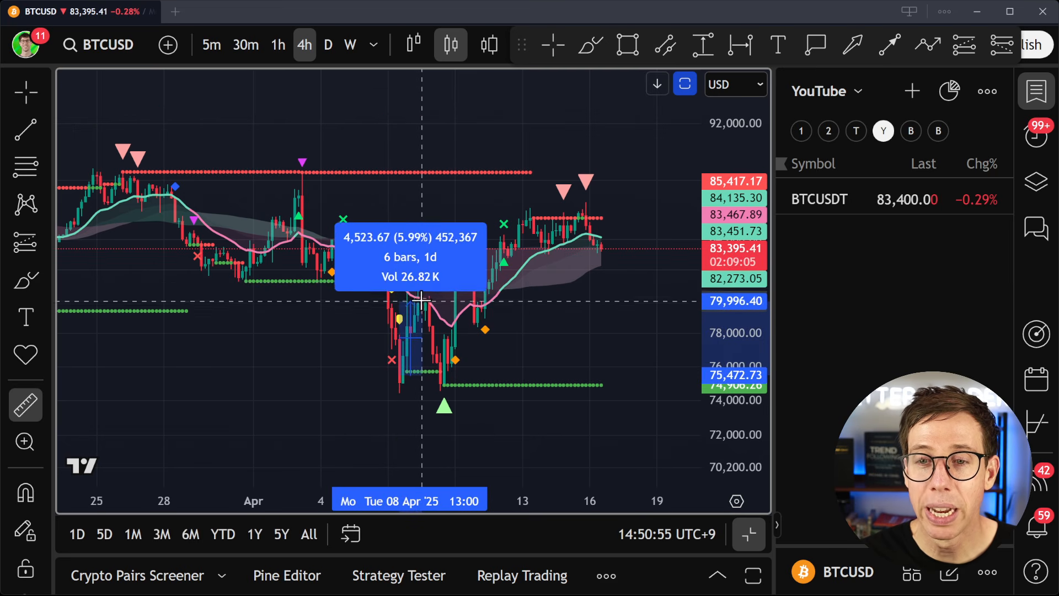
pyautogui.click(423, 301)
pyautogui.click(552, 320)
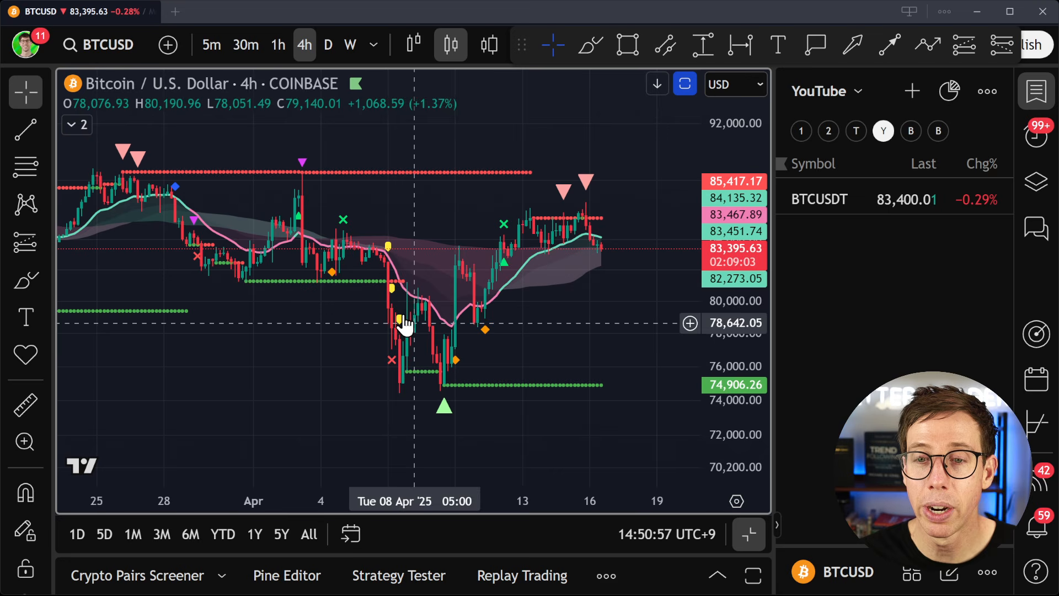
pyautogui.keyDown('shift'); pyautogui.click(439, 373); pyautogui.keyUp('shift')
pyautogui.click(542, 322)
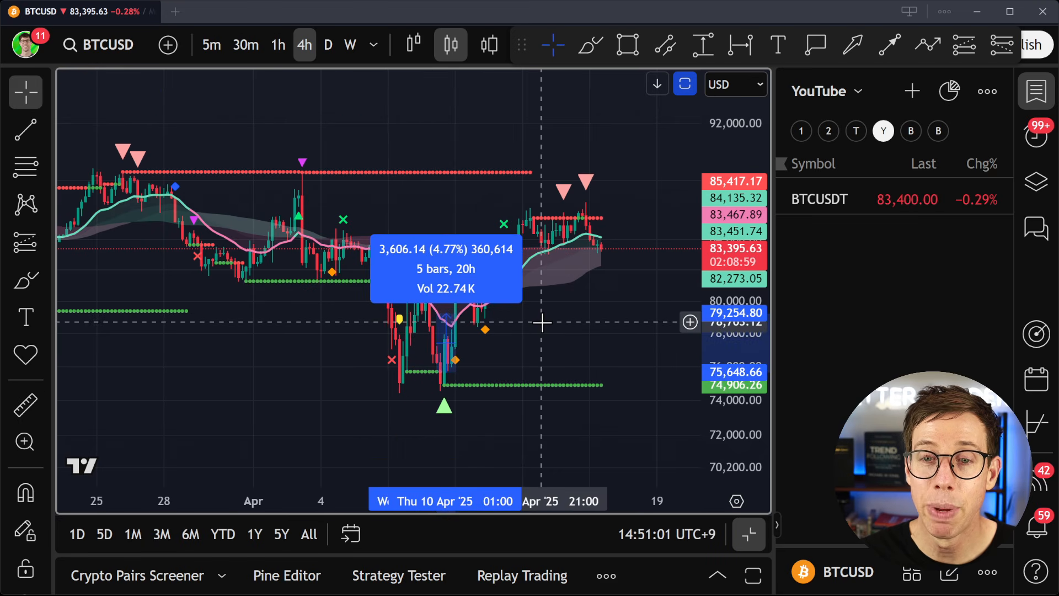
pyautogui.click(541, 322)
# - Measure the price range from the green support line on 6 April up to the high on 13 April
pyautogui.keyDown('shift'); pyautogui.click(385, 283); pyautogui.keyUp('shift')
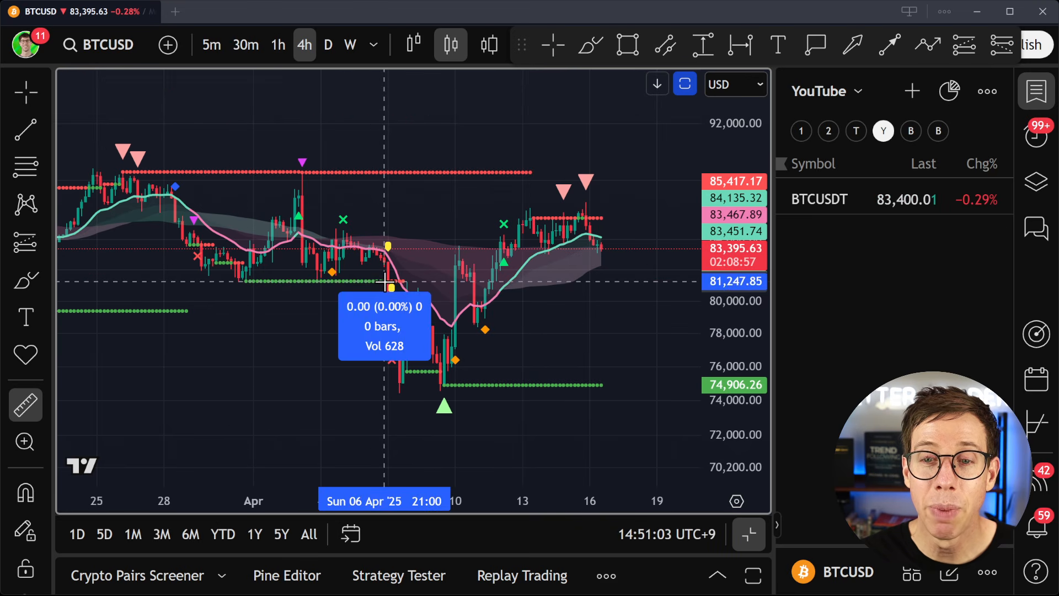
pyautogui.click(534, 219)
pyautogui.click(616, 196)
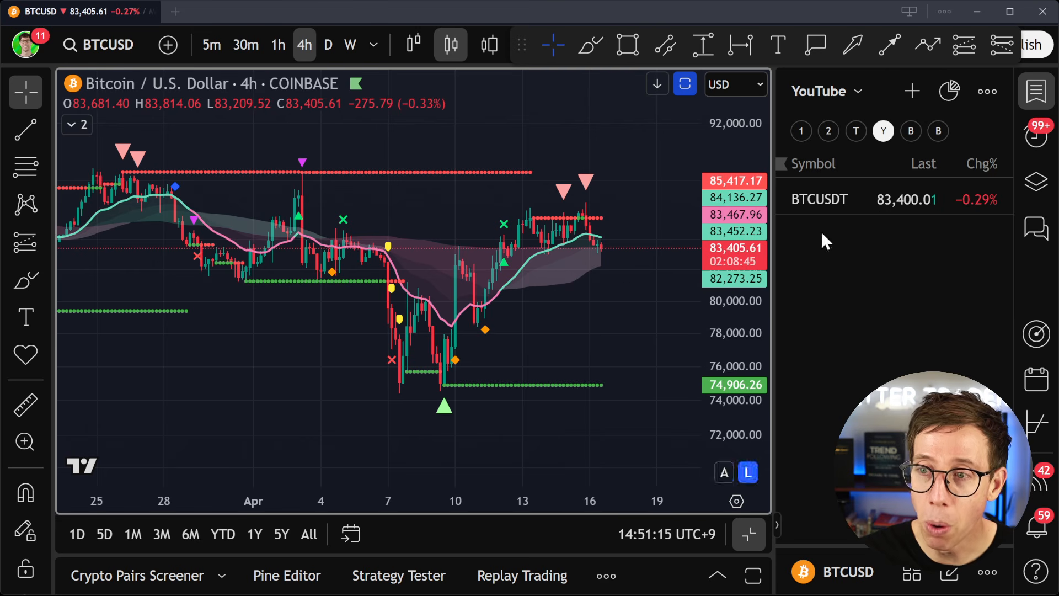
# - Try a BTCUSD alert for price crossing the TBO (Standard) Support line, and cancel it without creating it
pyautogui.click(1047, 139)
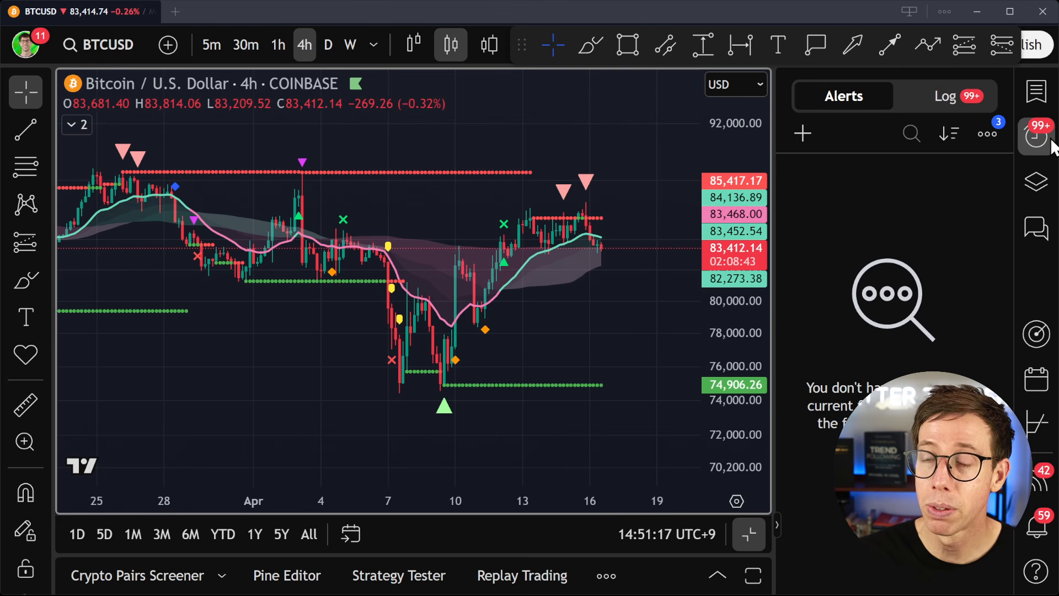
pyautogui.click(809, 140)
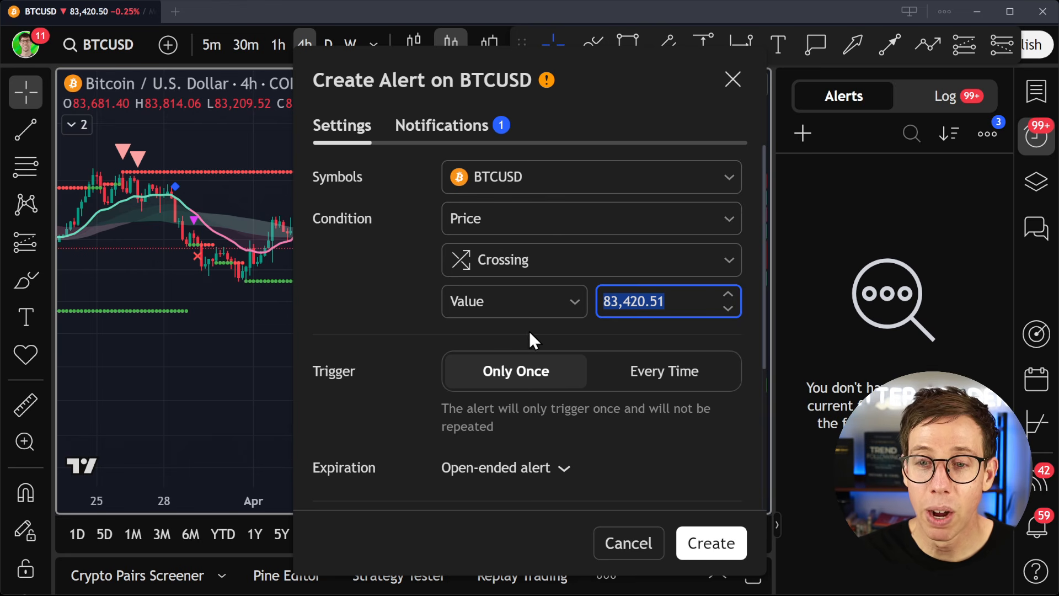
pyautogui.click(529, 306)
pyautogui.click(522, 375)
pyautogui.click(675, 301)
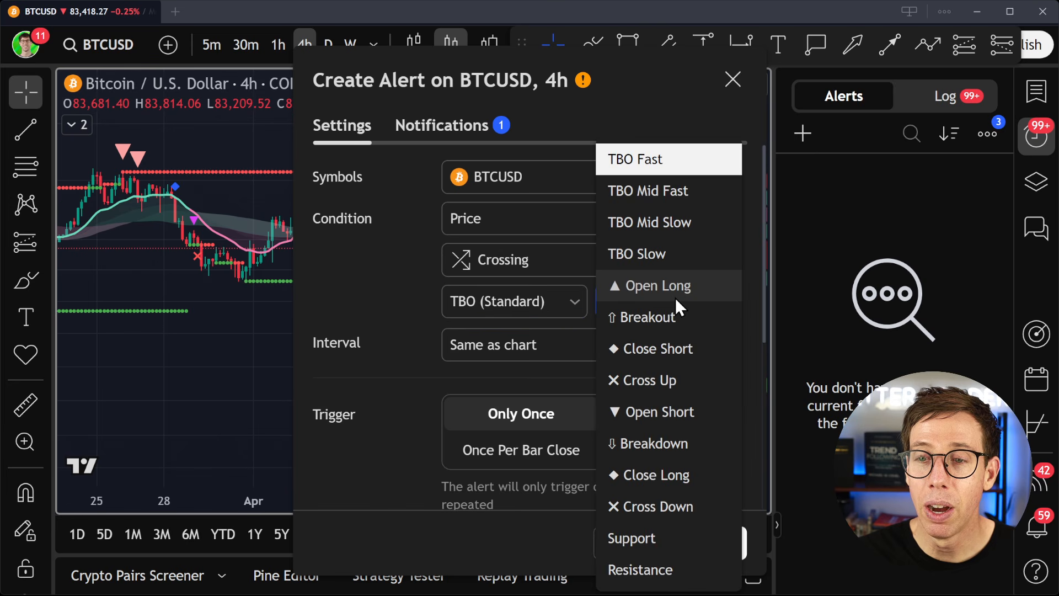
pyautogui.click(673, 535)
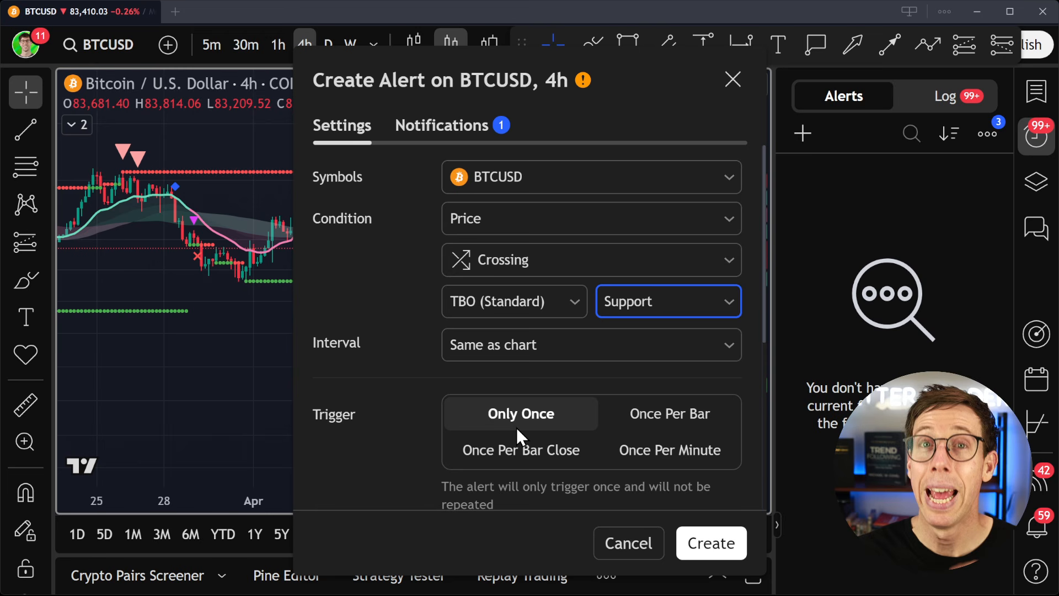
pyautogui.click(622, 540)
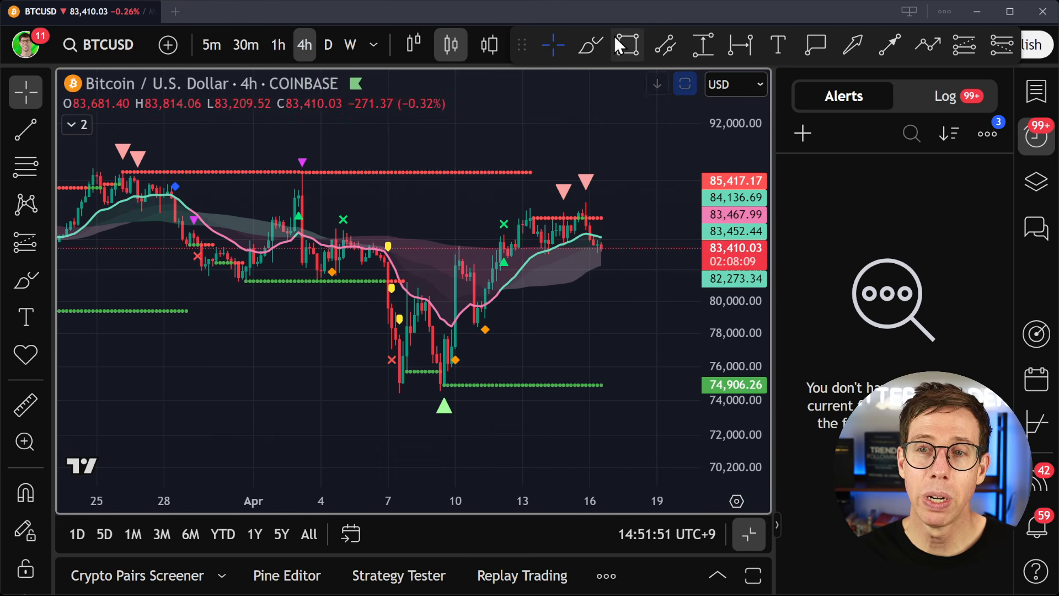
# - Circle the orange diamond markers on the April price swings with the Brush, and undo the strokes
pyautogui.click(591, 45)
pyautogui.moveTo(501, 324)
pyautogui.mouseDown()
pyautogui.moveTo(467, 325)
pyautogui.moveTo(495, 299)
pyautogui.mouseUp()
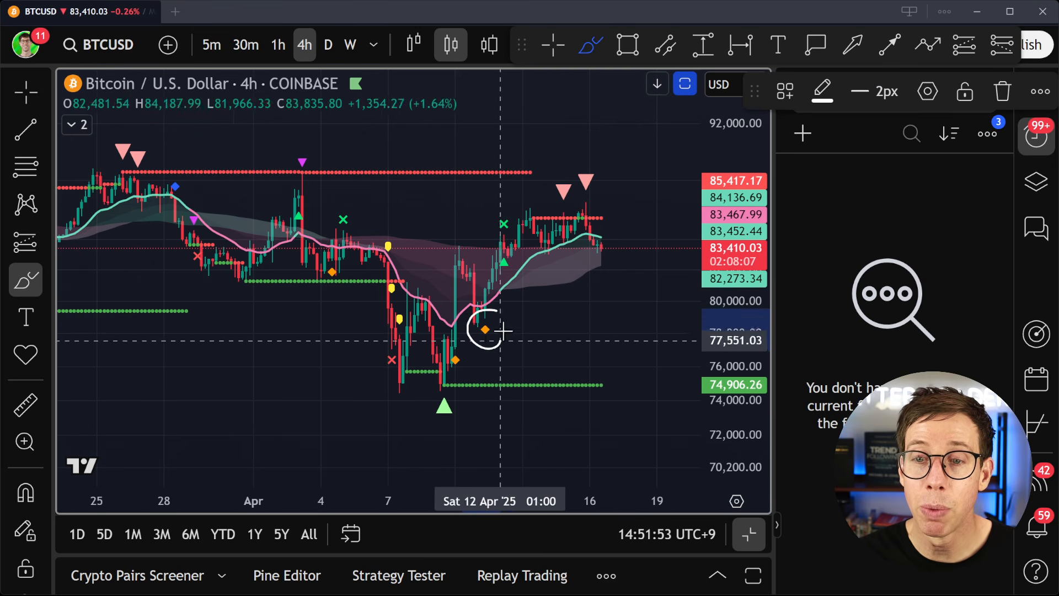
pyautogui.moveTo(461, 346)
pyautogui.mouseDown()
pyautogui.moveTo(437, 349)
pyautogui.moveTo(450, 342)
pyautogui.mouseUp()
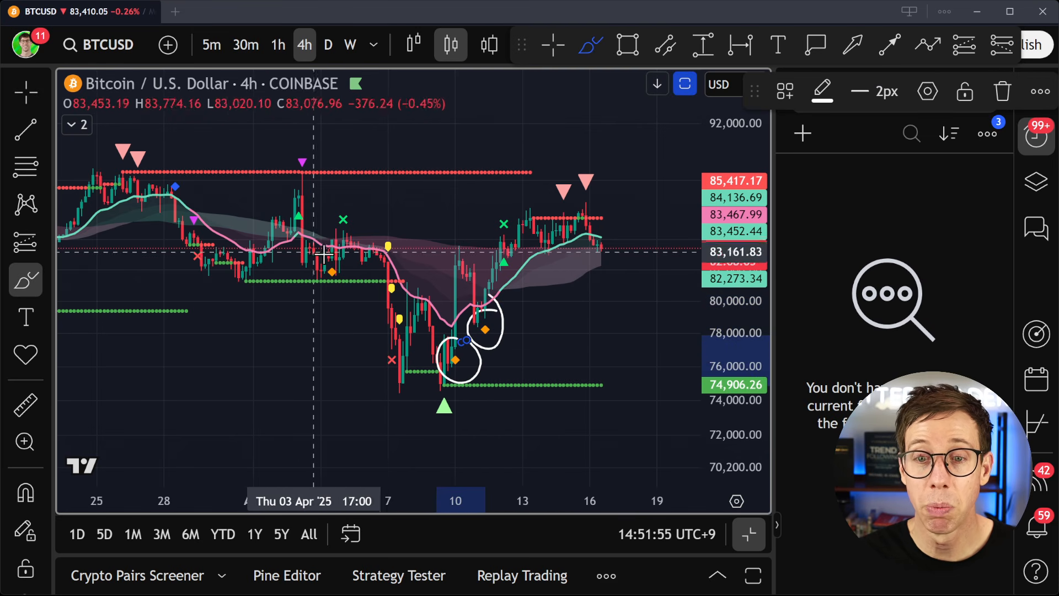
pyautogui.moveTo(311, 255)
pyautogui.mouseDown()
pyautogui.moveTo(322, 298)
pyautogui.moveTo(318, 254)
pyautogui.mouseUp()
pyautogui.hotkey('ctrl', 'z')
pyautogui.hotkey('ctrl', 'z')
pyautogui.hotkey('ctrl', 'z')
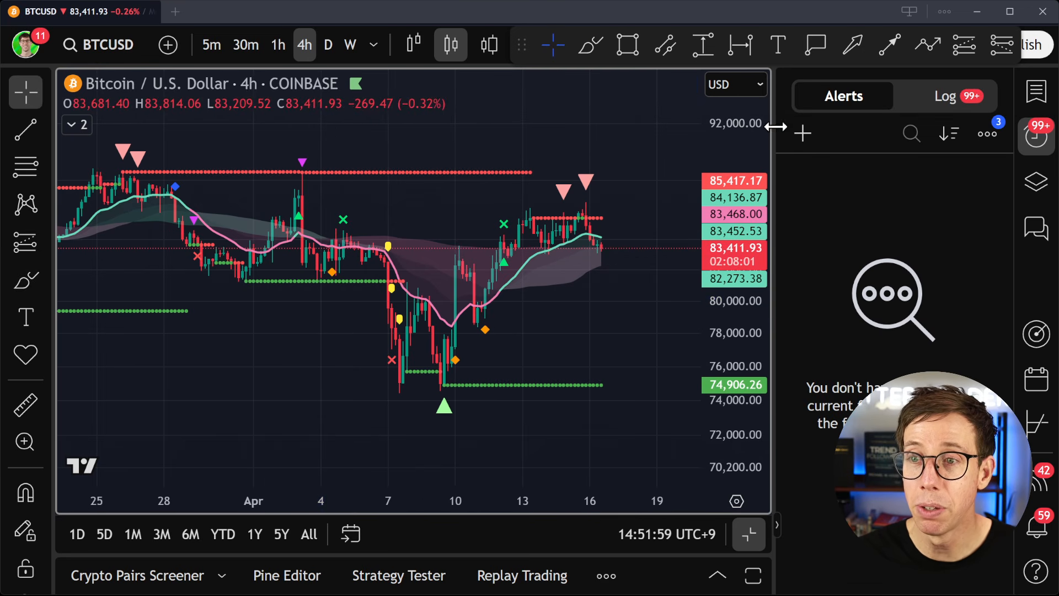
# - Start a new BTCUSD alert with TBO (Standard) Close Short as its condition, and compare it with the chart's diamond markers
pyautogui.click(802, 133)
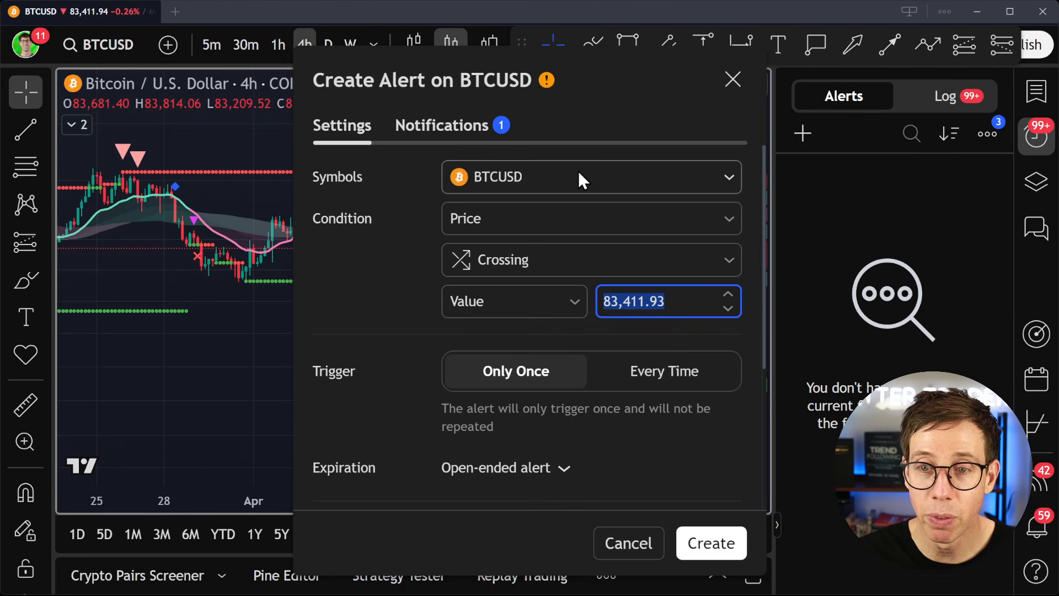
pyautogui.click(489, 217)
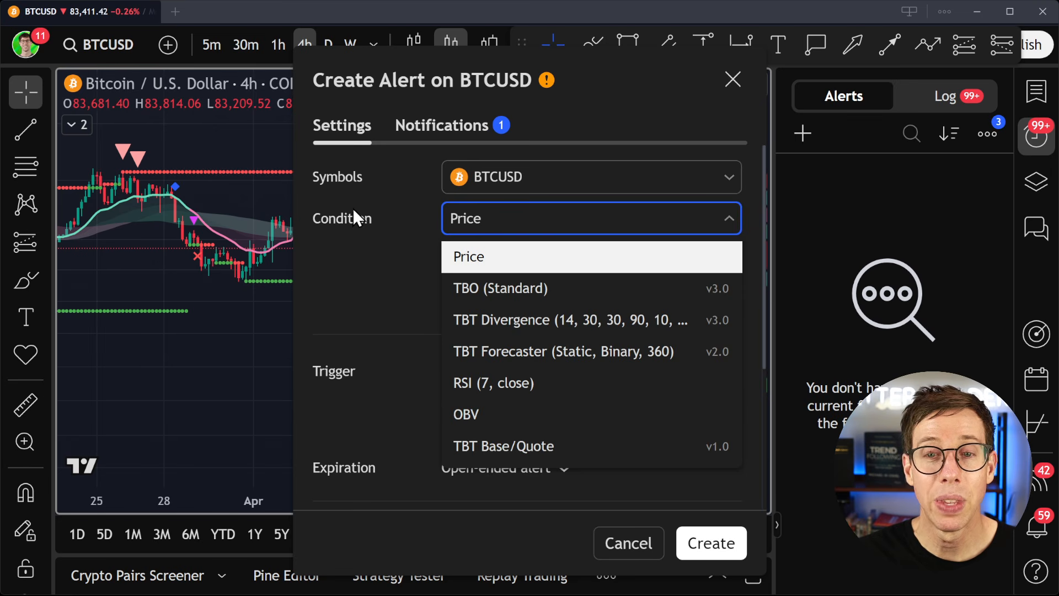
pyautogui.click(491, 286)
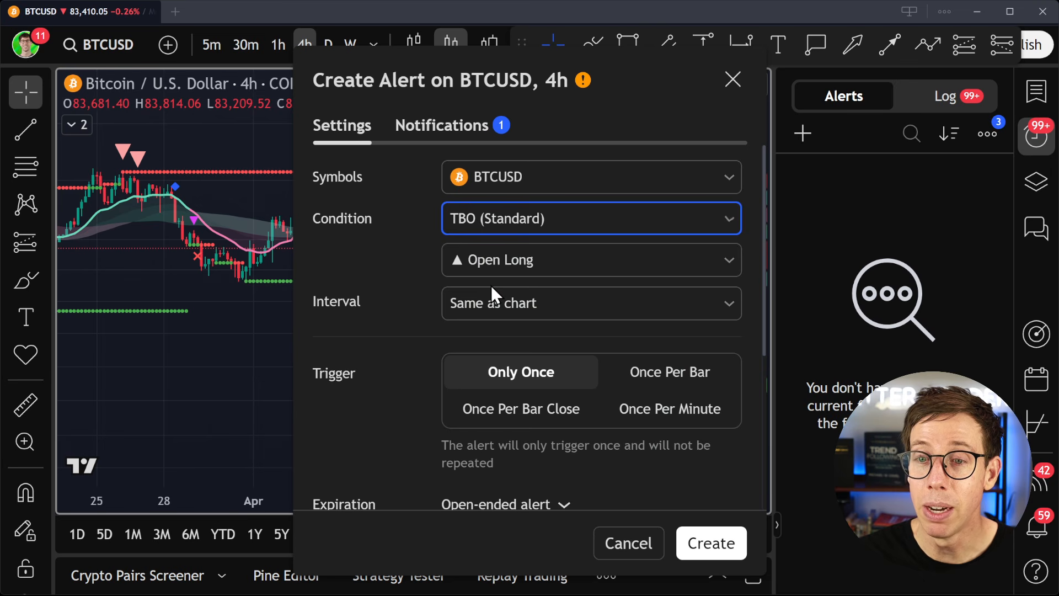
pyautogui.click(561, 261)
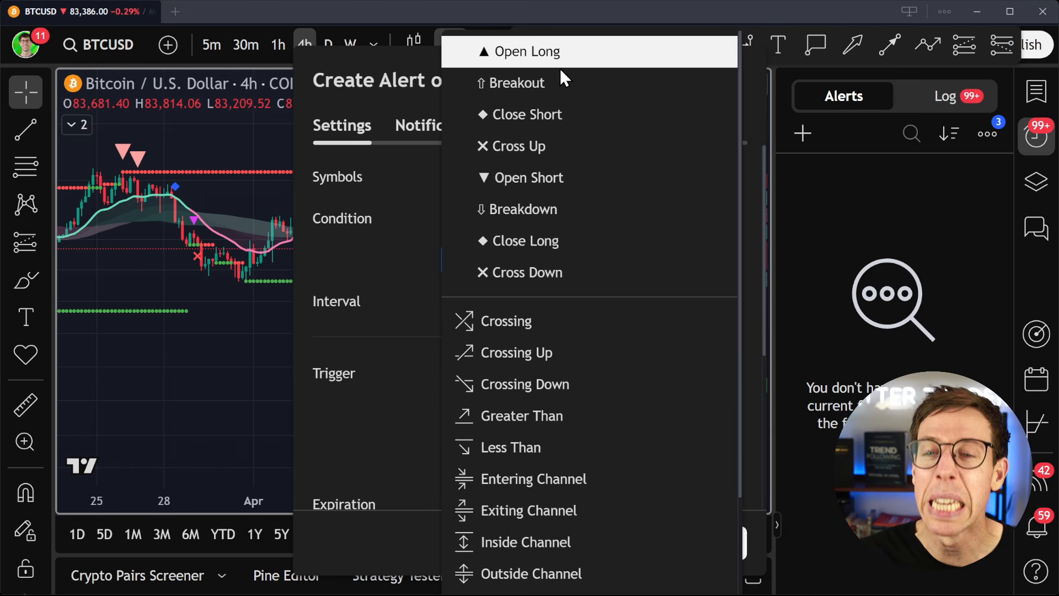
pyautogui.click(525, 114)
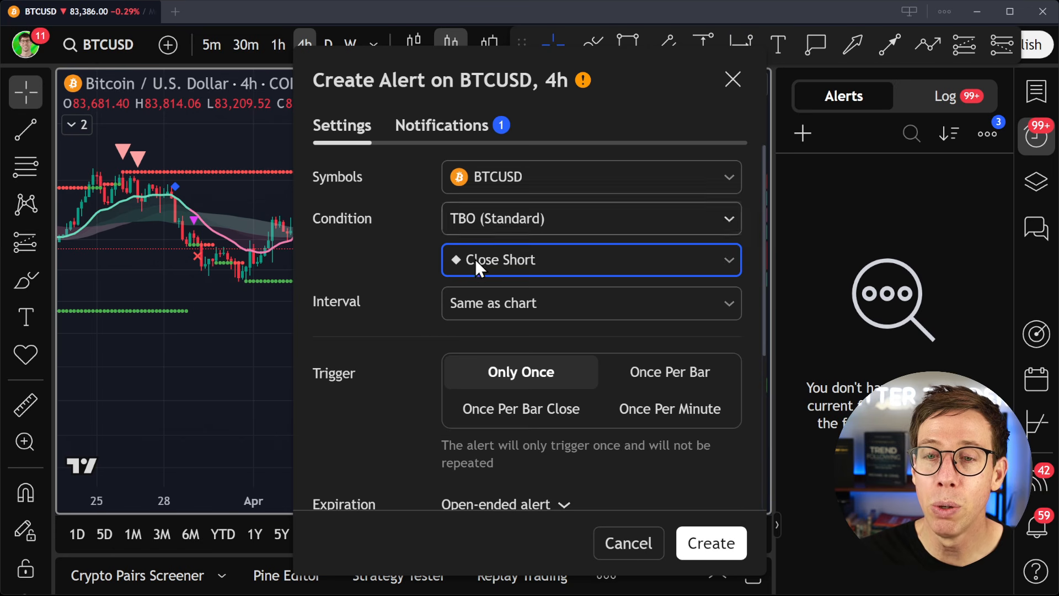
pyautogui.moveTo(414, 84); pyautogui.dragTo(668, 83)
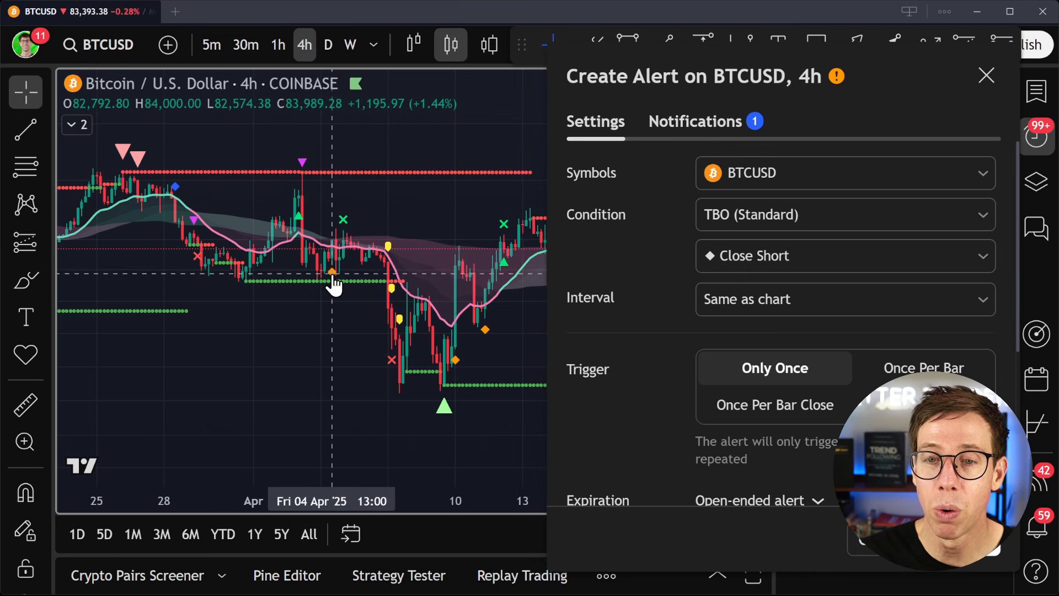
pyautogui.moveTo(682, 70); pyautogui.dragTo(426, 66)
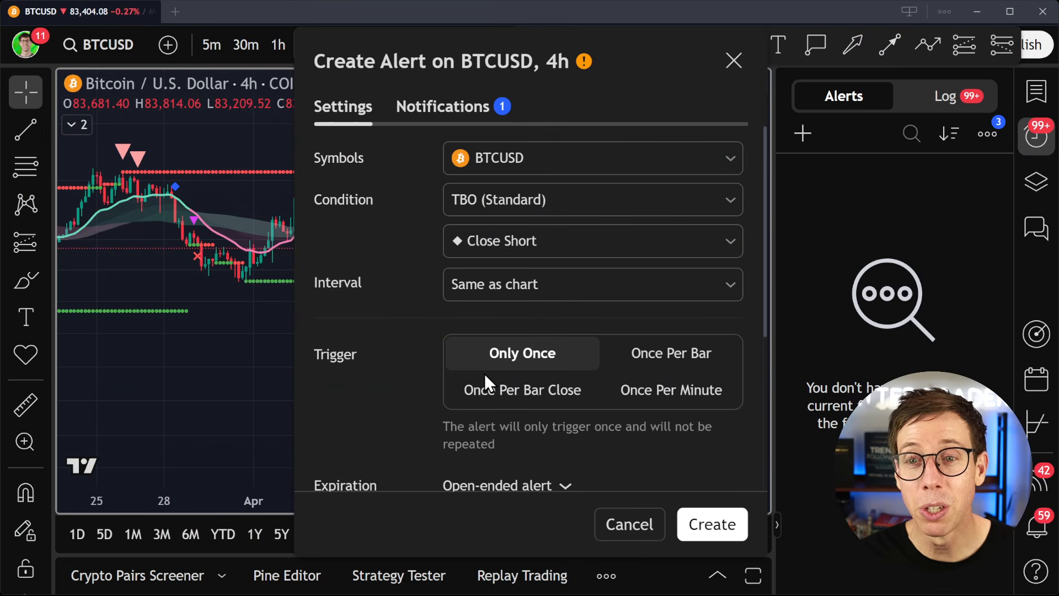
# - Try an alert condition of RSI (7, close) Crossing Up a value of 25
pyautogui.click(568, 201)
pyautogui.click(524, 373)
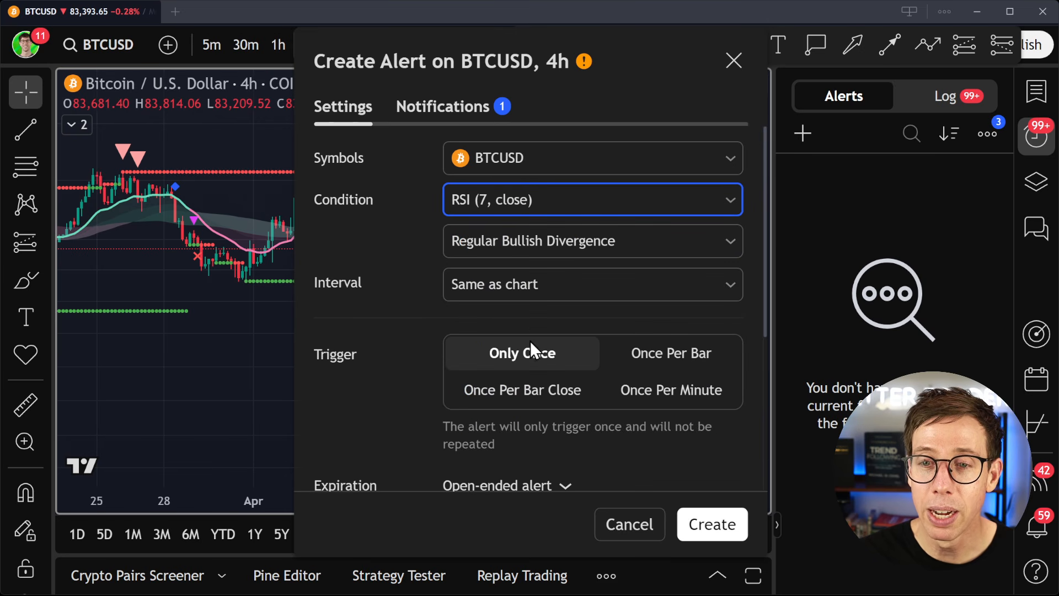
pyautogui.click(542, 250)
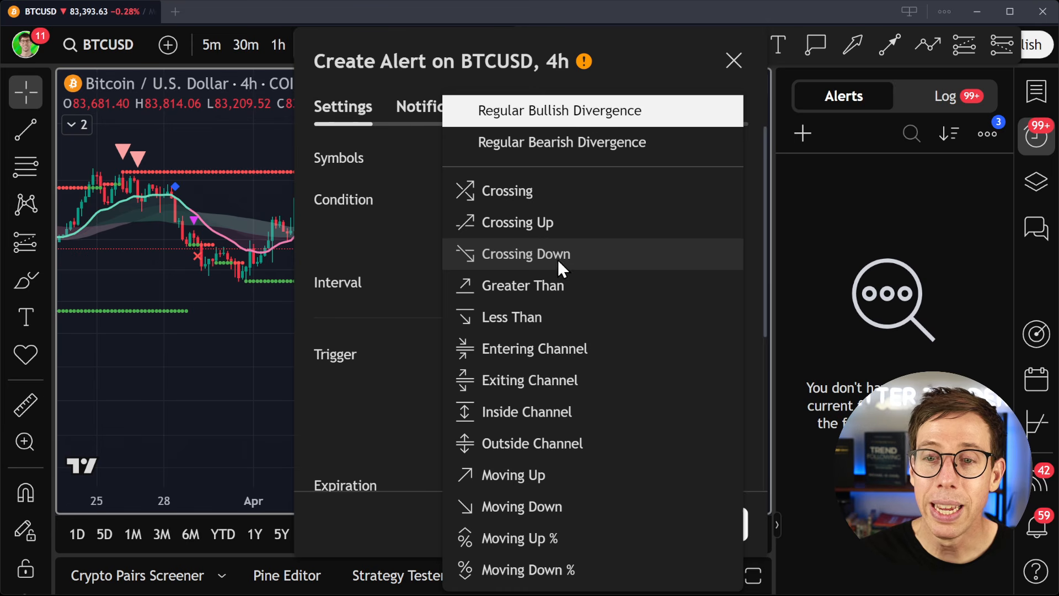
pyautogui.click(558, 221)
pyautogui.click(680, 274)
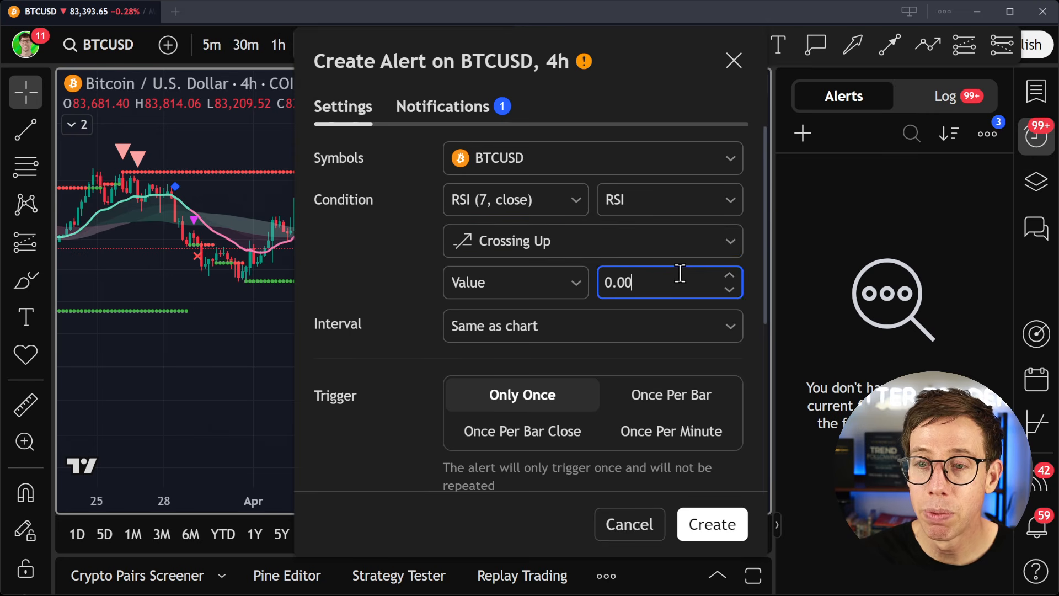
pyautogui.hotkey('ctrl', 'a')
pyautogui.write('25')
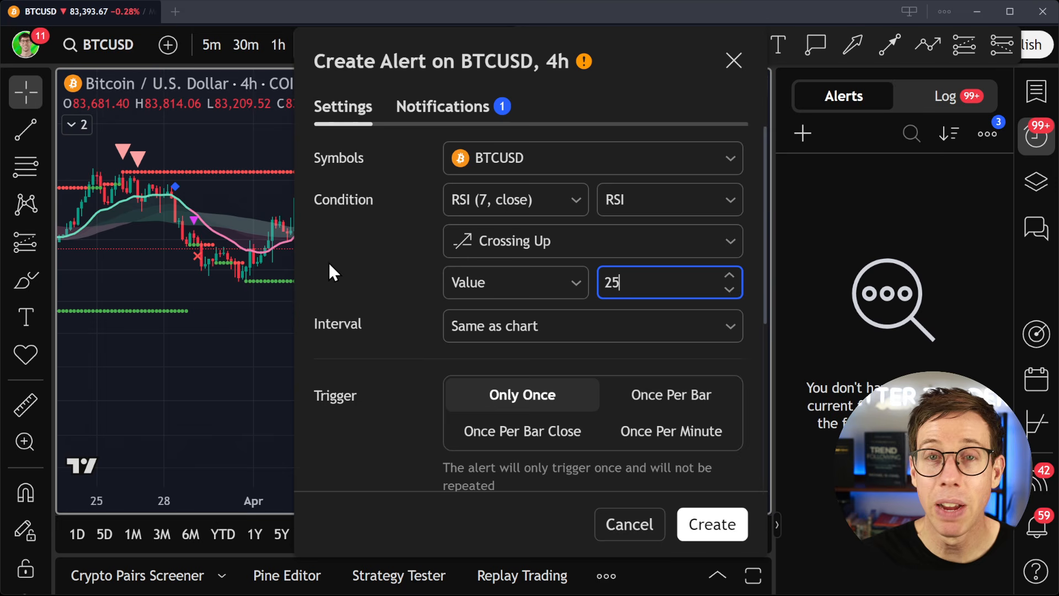
pyautogui.click(346, 268)
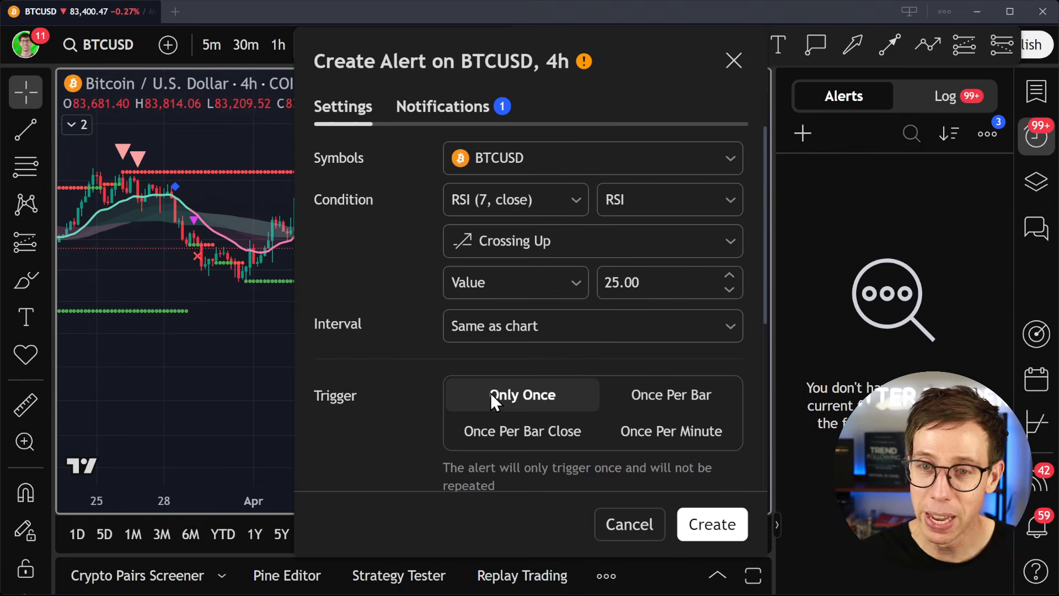
# - Set the alert condition to Price Crossing the TBO (Standard) Support line
pyautogui.click(503, 198)
pyautogui.click(515, 270)
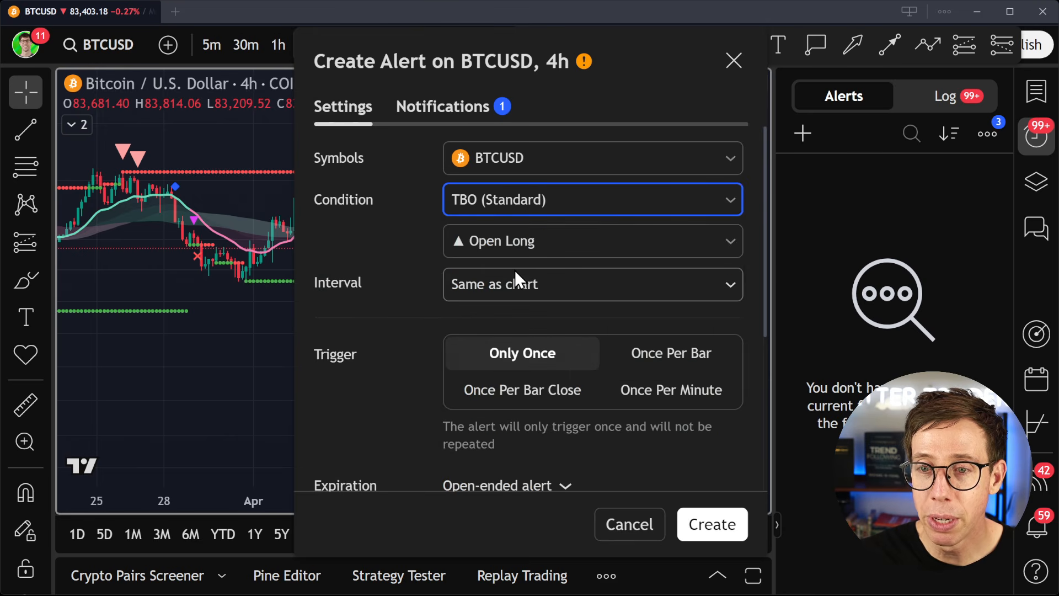
pyautogui.click(572, 196)
pyautogui.click(544, 237)
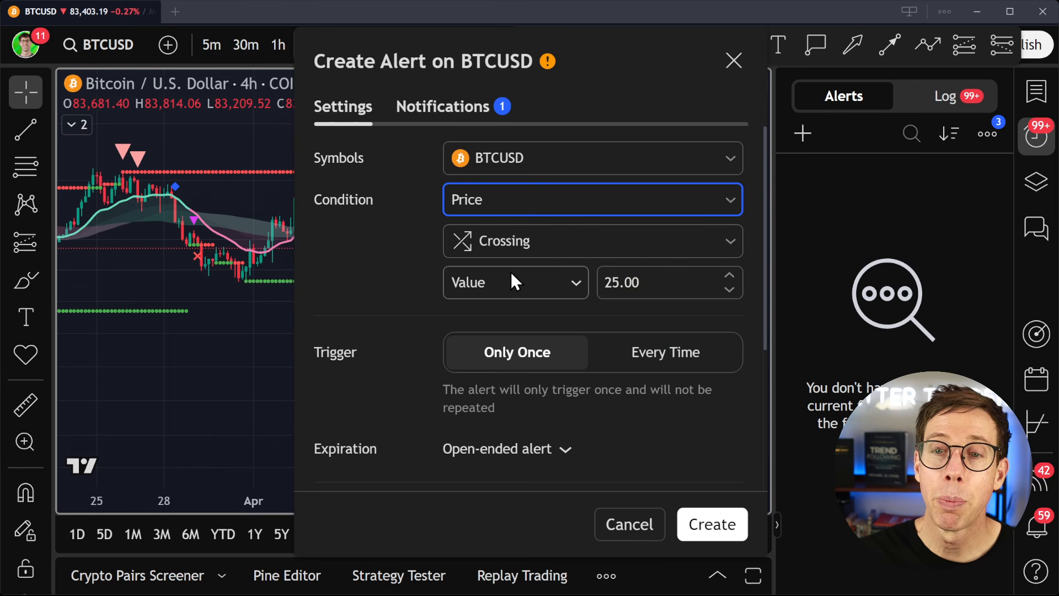
pyautogui.click(549, 284)
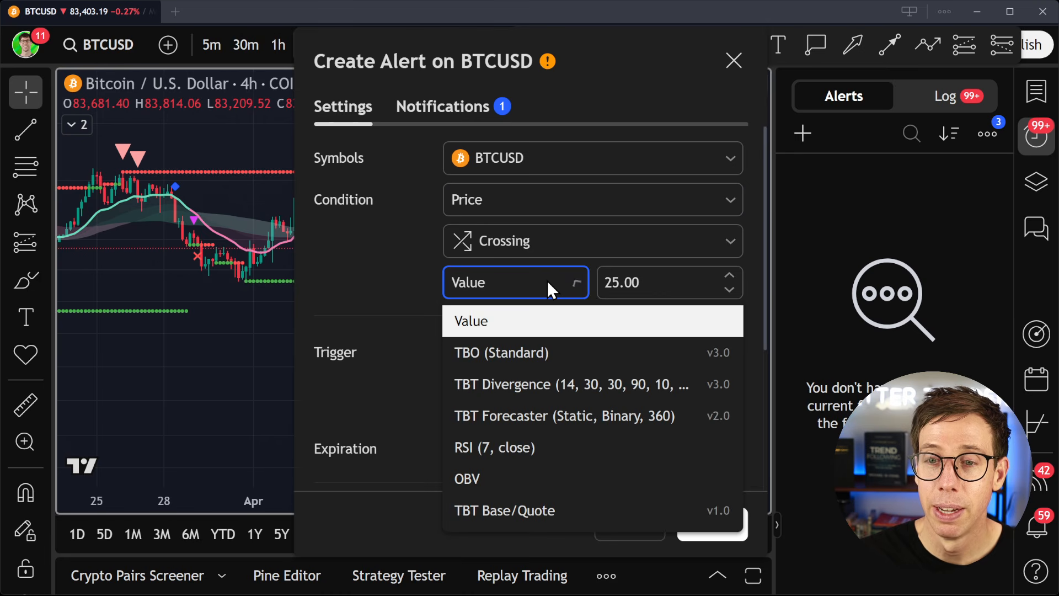
pyautogui.click(511, 349)
pyautogui.click(684, 280)
pyautogui.click(659, 540)
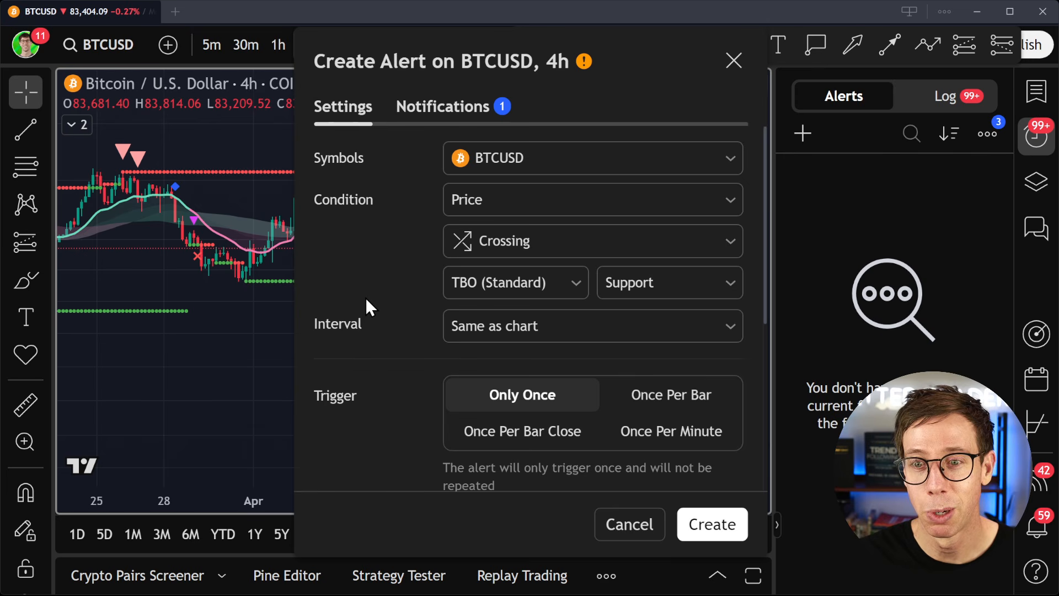
# - Compare the alert's trigger frequencies beside the chart, and choose Once Per Bar
pyautogui.scroll(-3, 387, 287)
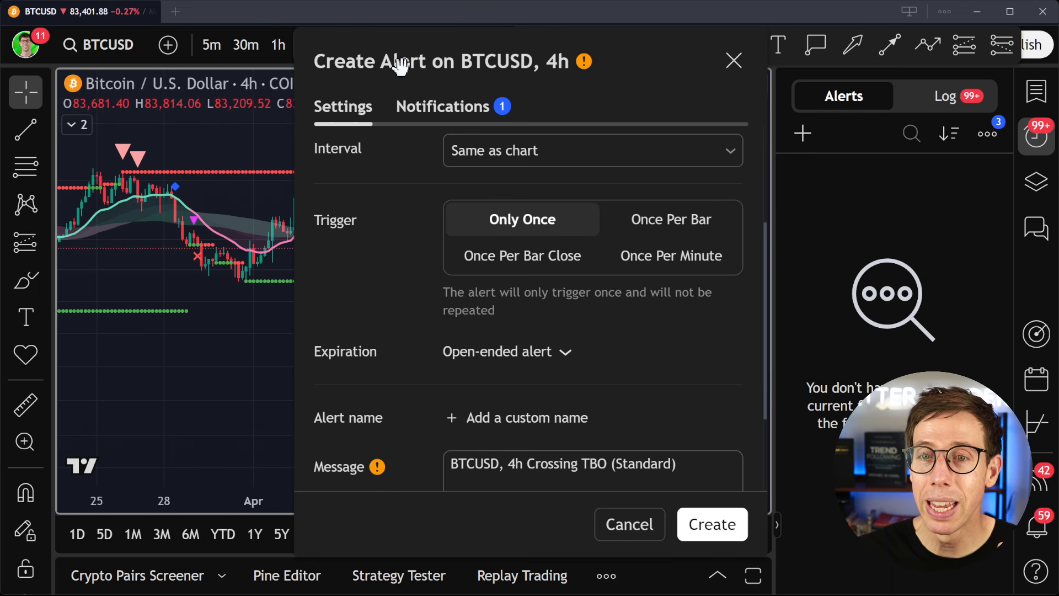
pyautogui.moveTo(396, 65); pyautogui.dragTo(769, 62)
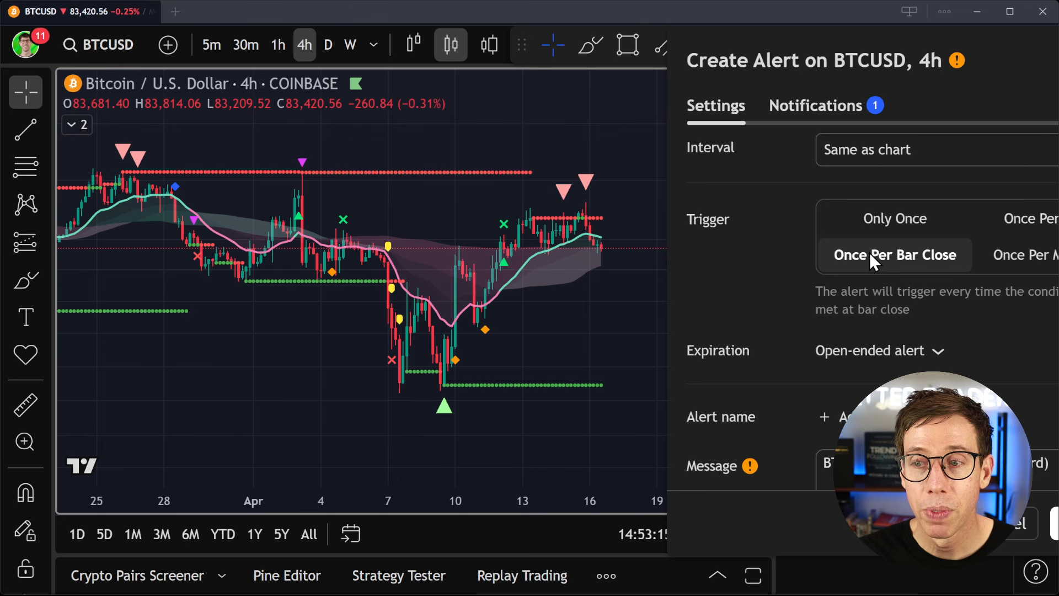
pyautogui.click(913, 217)
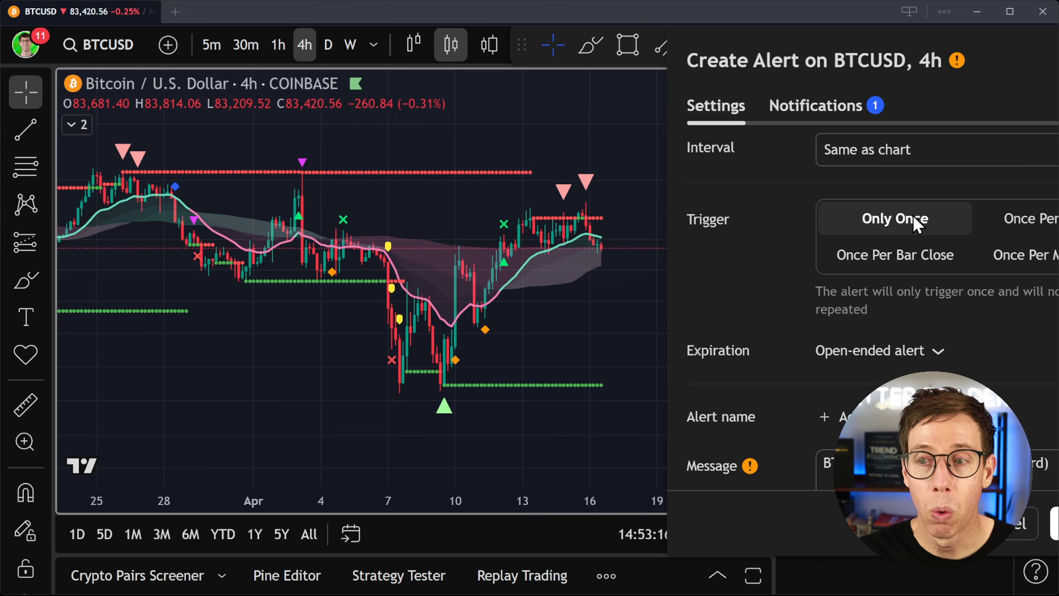
pyautogui.click(1018, 216)
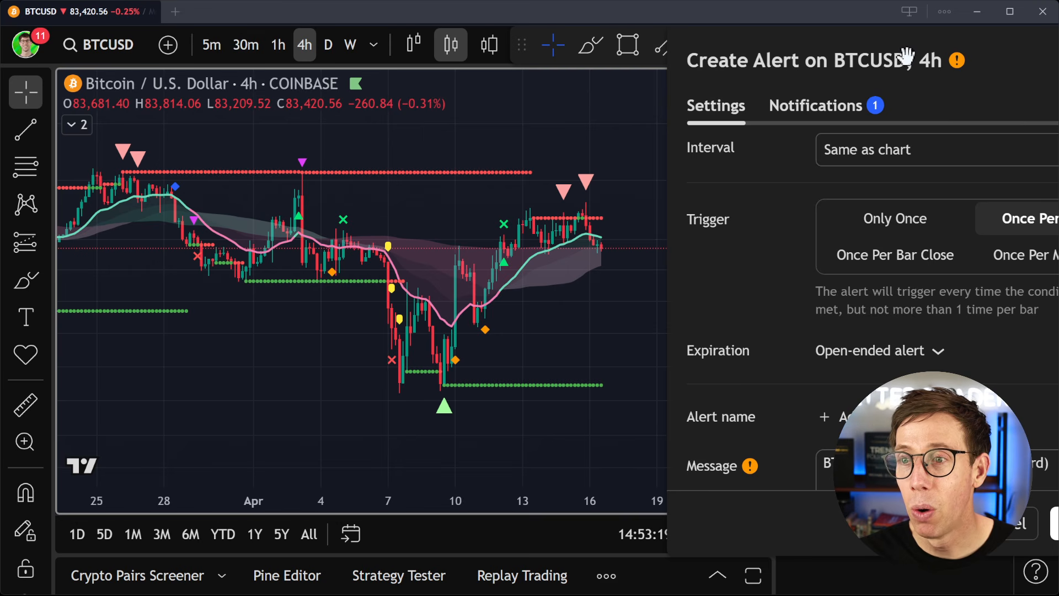
# - Move the alert dialog clear of the chart and review its condition, interval, trigger and expiration settings
pyautogui.moveTo(907, 56); pyautogui.dragTo(741, 76)
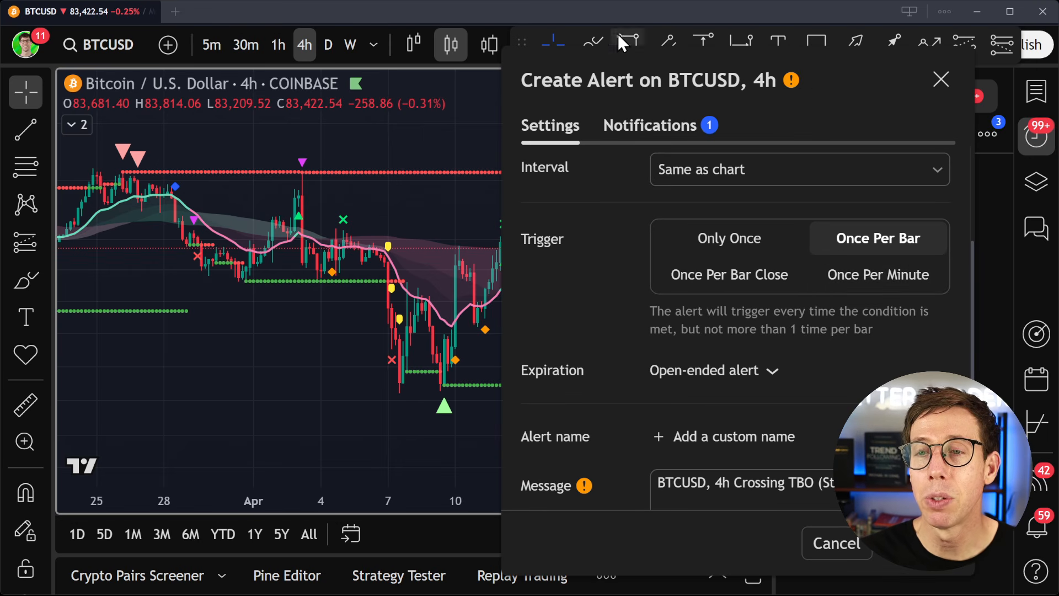
pyautogui.moveTo(601, 82); pyautogui.dragTo(721, 79)
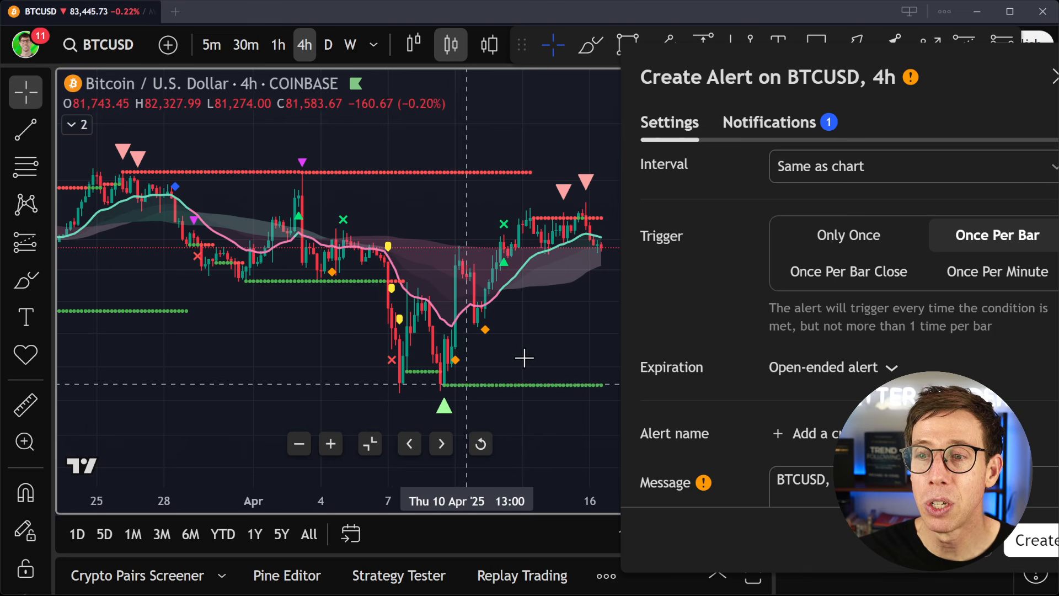
pyautogui.moveTo(955, 84); pyautogui.dragTo(908, 72)
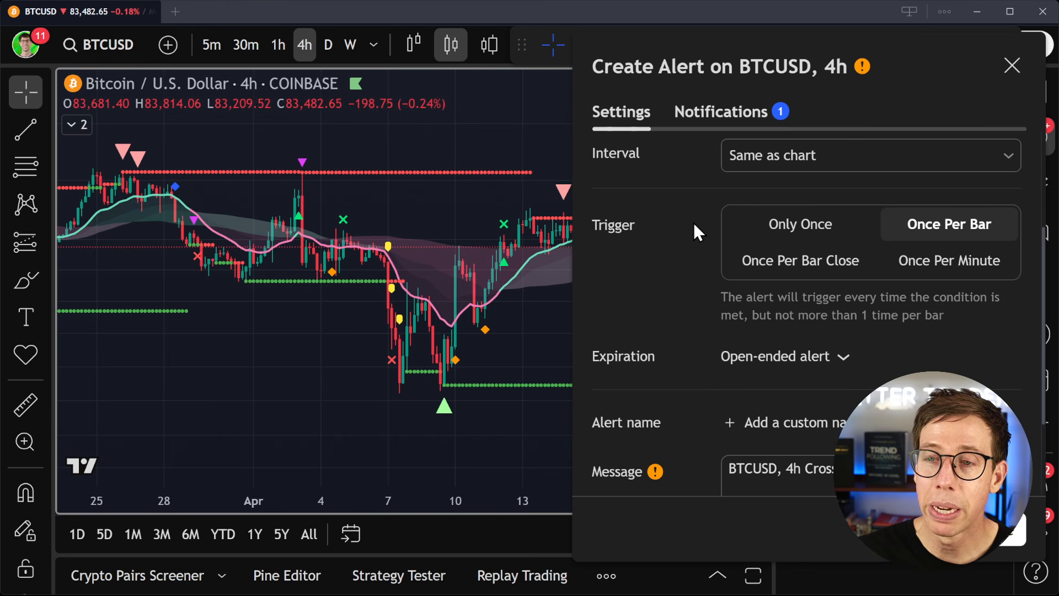
pyautogui.scroll(-1, 693, 223)
pyautogui.scroll(4, 694, 223)
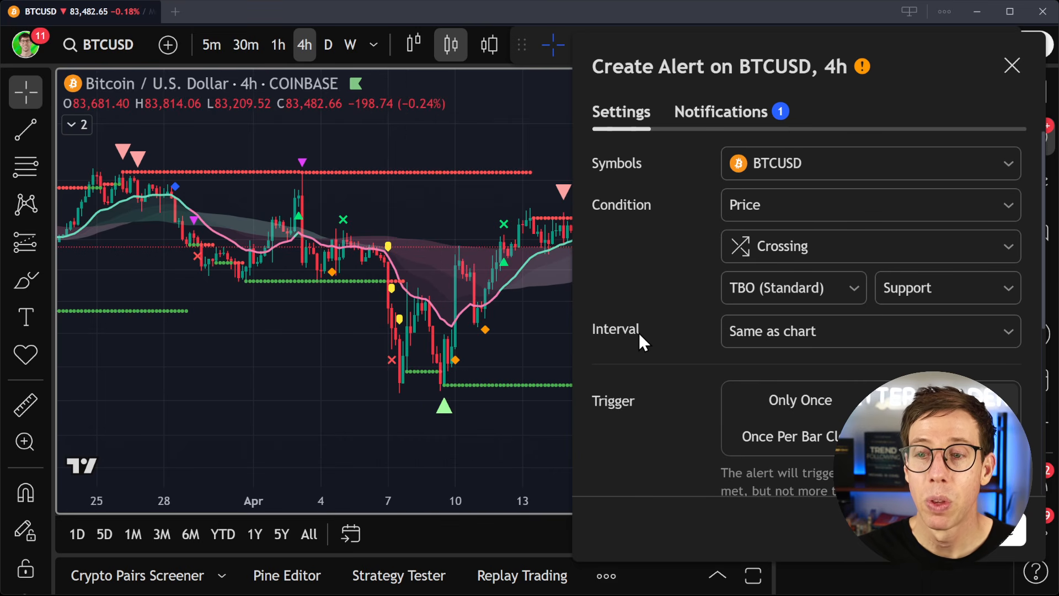
pyautogui.scroll(-4, 639, 333)
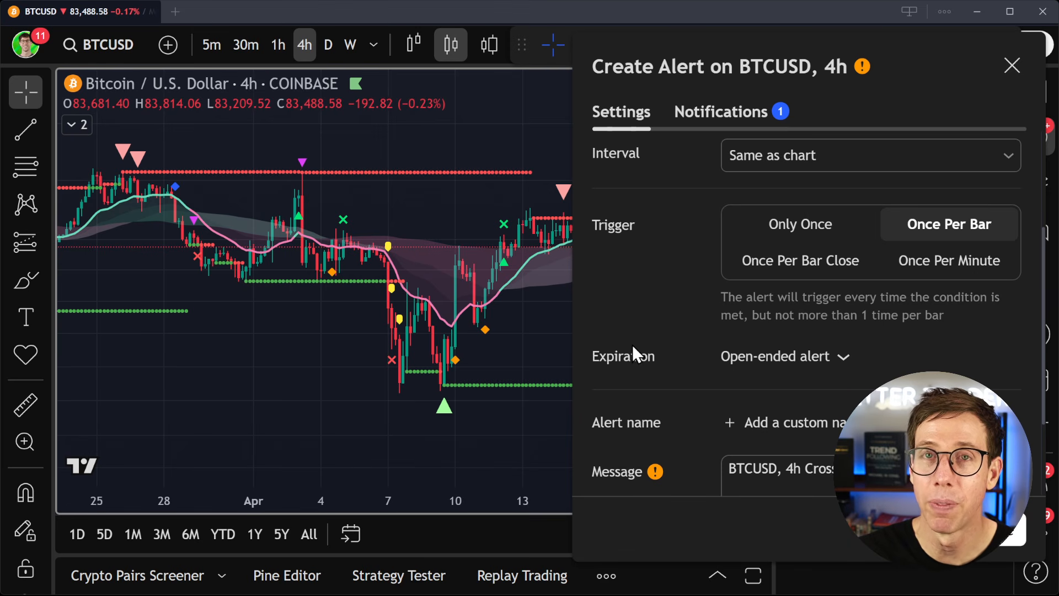
pyautogui.scroll(4, 651, 318)
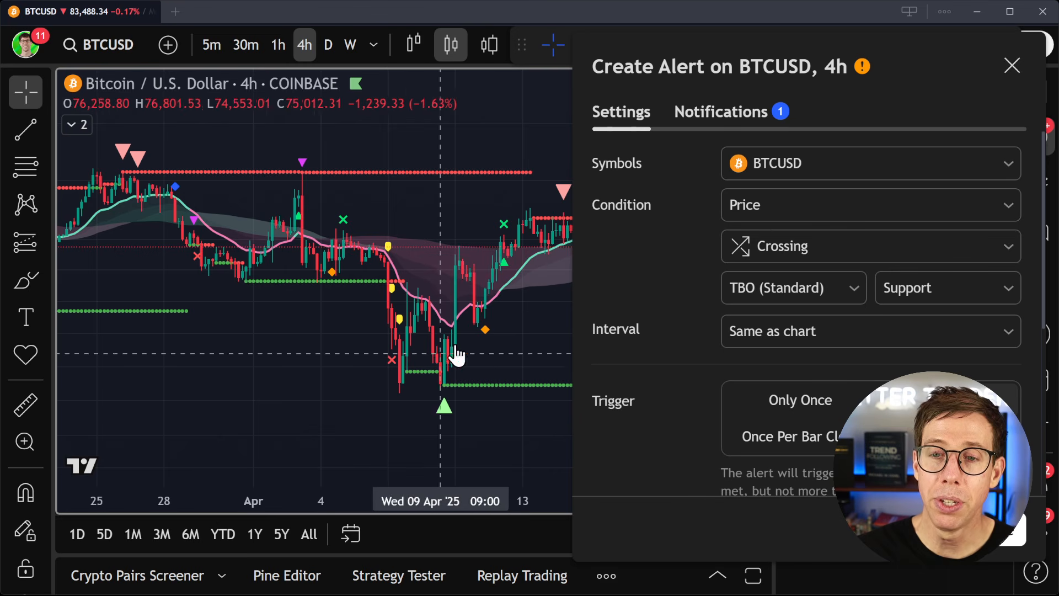
# - Try an alert condition of TBO (Standard) Close Short with the Once Per Bar Close trigger
pyautogui.click(821, 199)
pyautogui.click(775, 272)
pyautogui.click(780, 253)
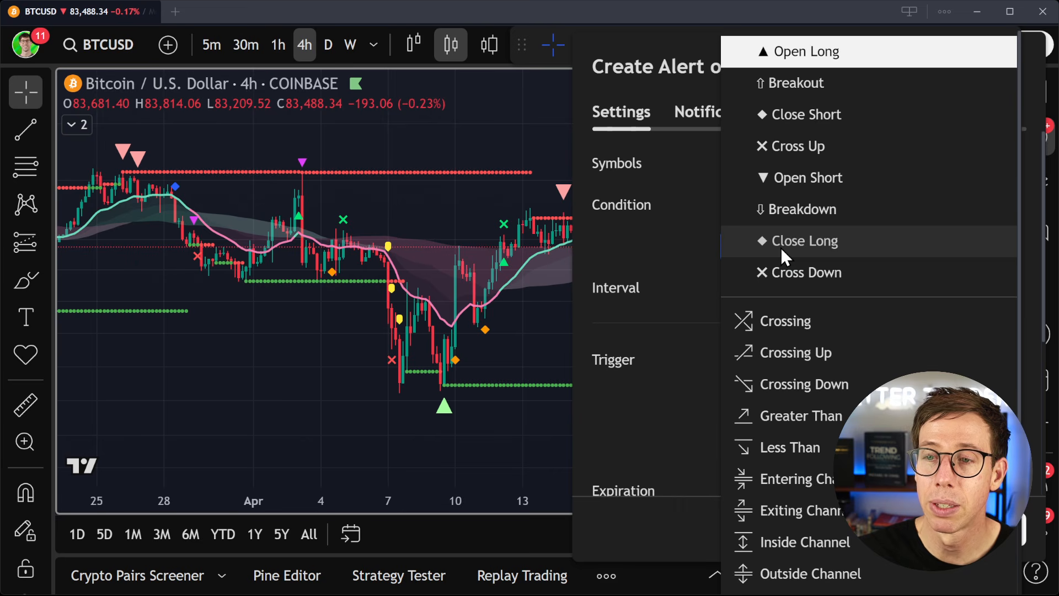
pyautogui.click(814, 113)
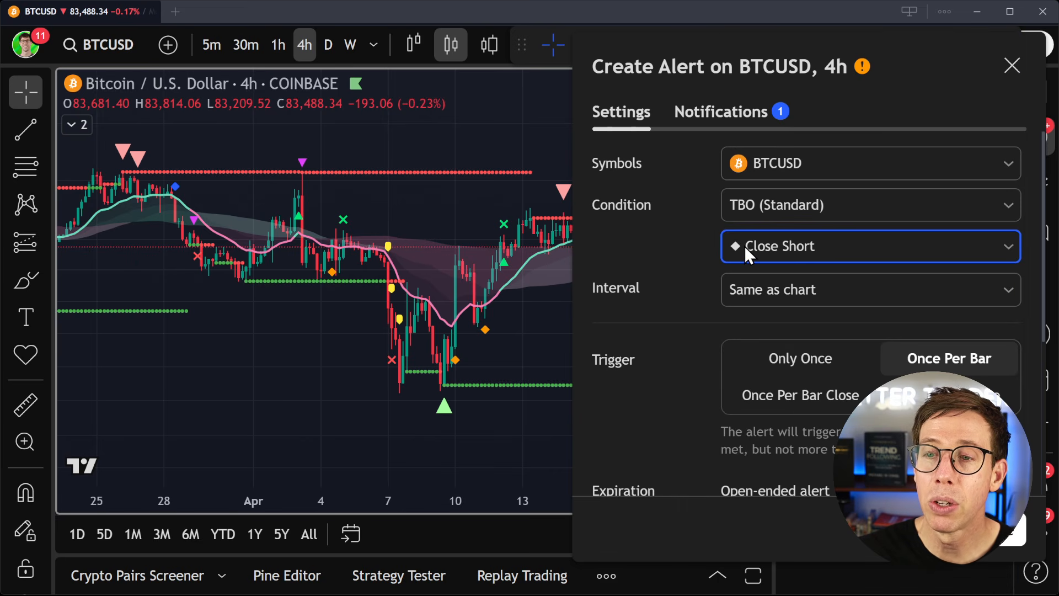
pyautogui.click(801, 396)
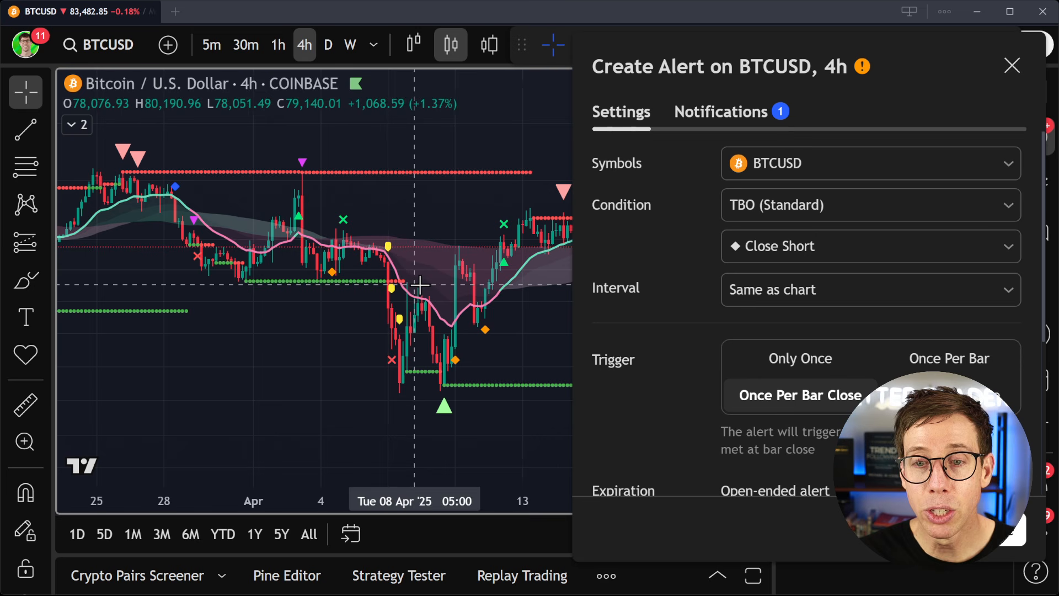
# - Compare the Once Per Bar and Once Per Bar Close triggers against the chart's recent diamond markers, and choose Once Per Bar
pyautogui.moveTo(469, 229); pyautogui.dragTo(249, 232)
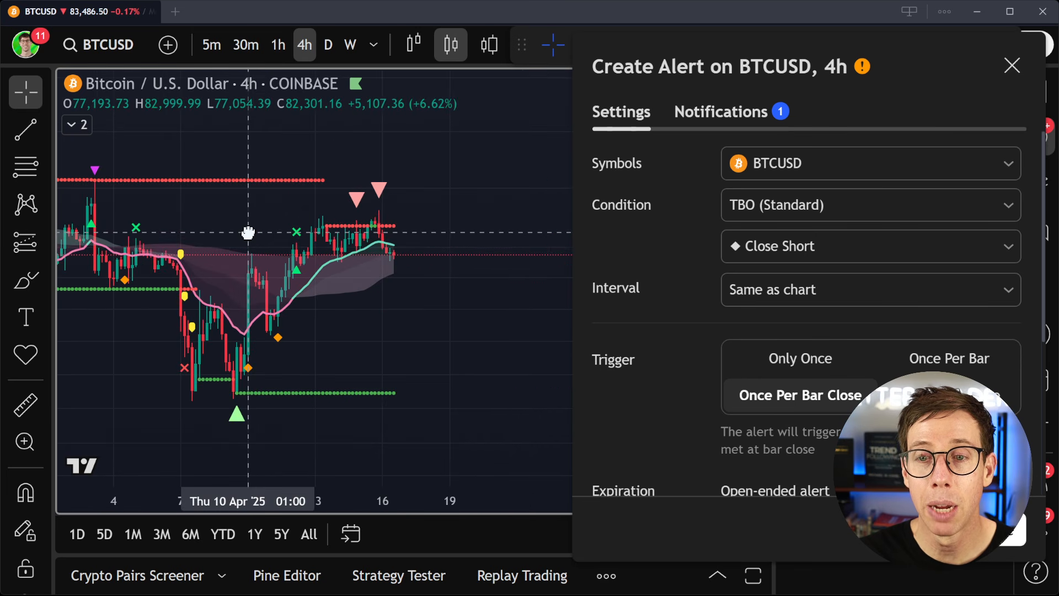
pyautogui.moveTo(432, 228); pyautogui.dragTo(437, 202)
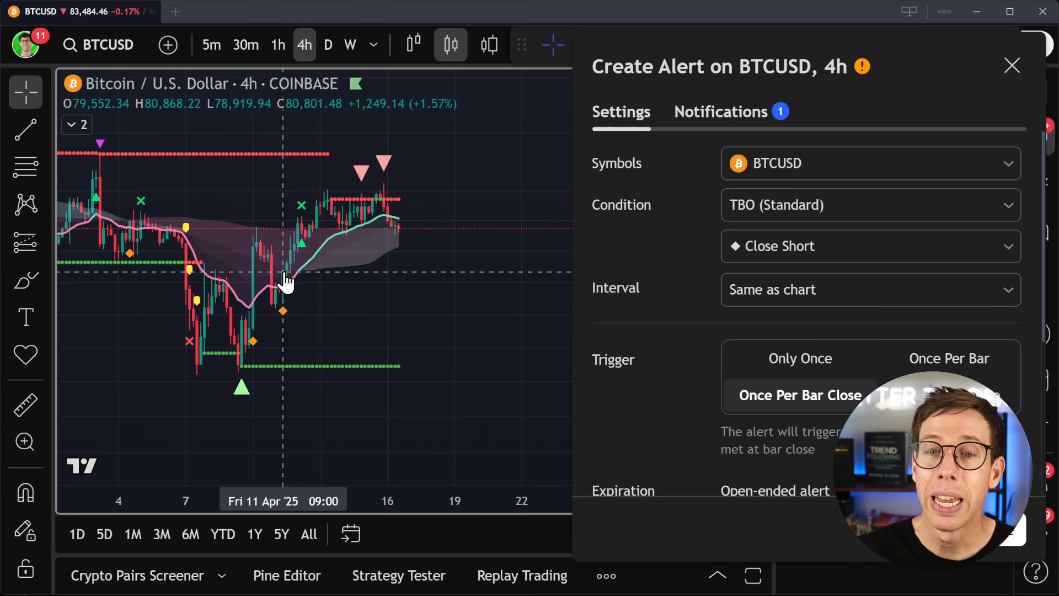
pyautogui.scroll(5, 285, 282)
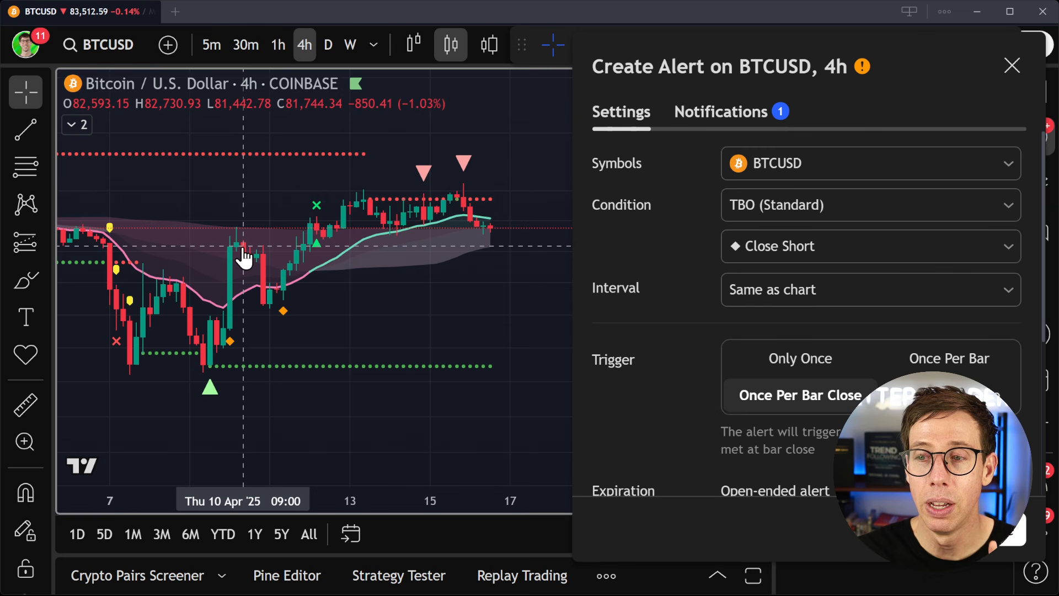
pyautogui.click(949, 359)
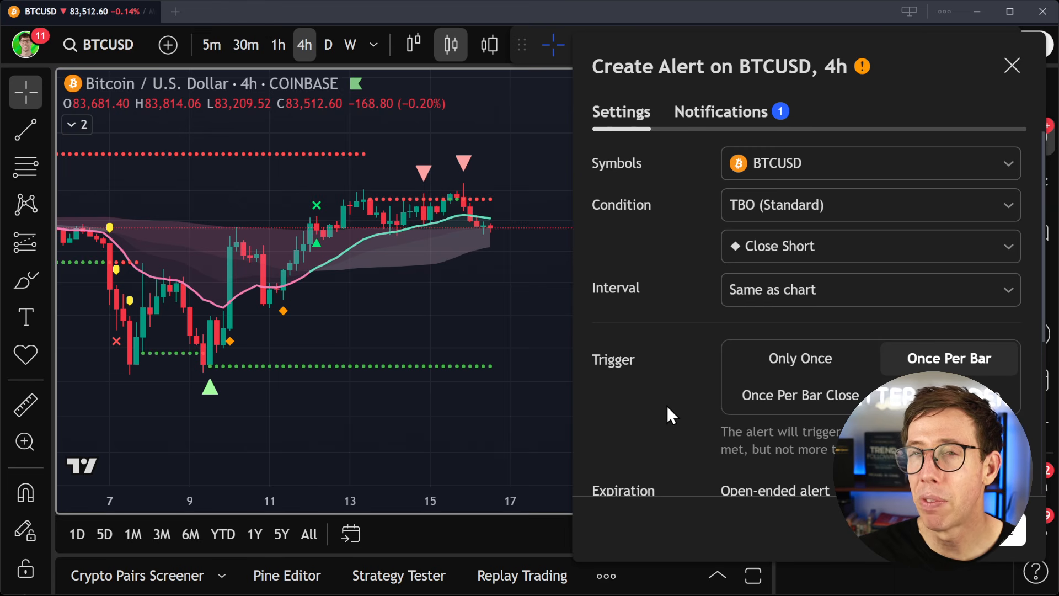
pyautogui.click(760, 396)
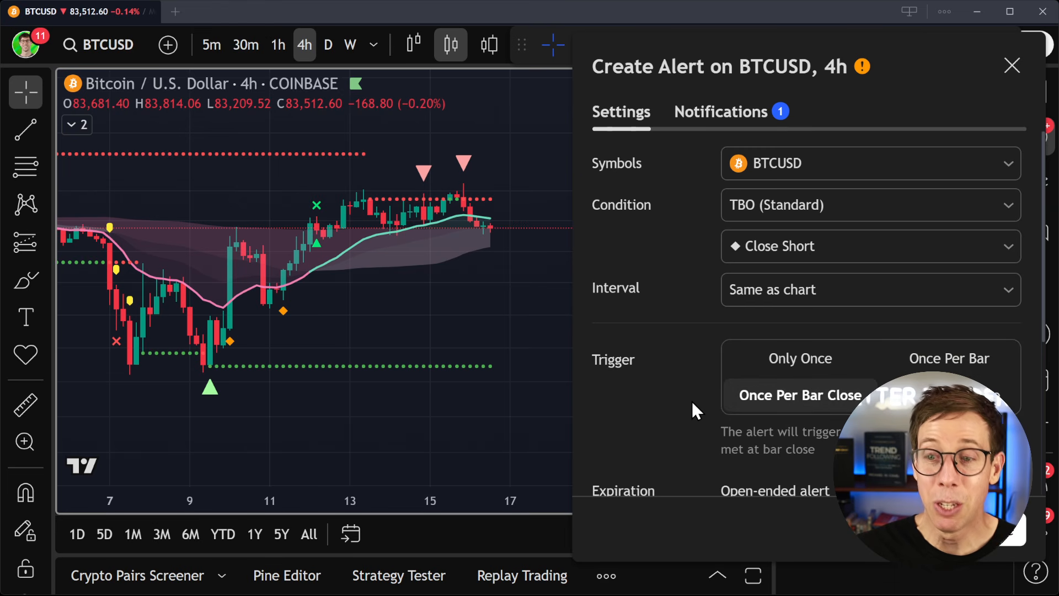
pyautogui.click(924, 359)
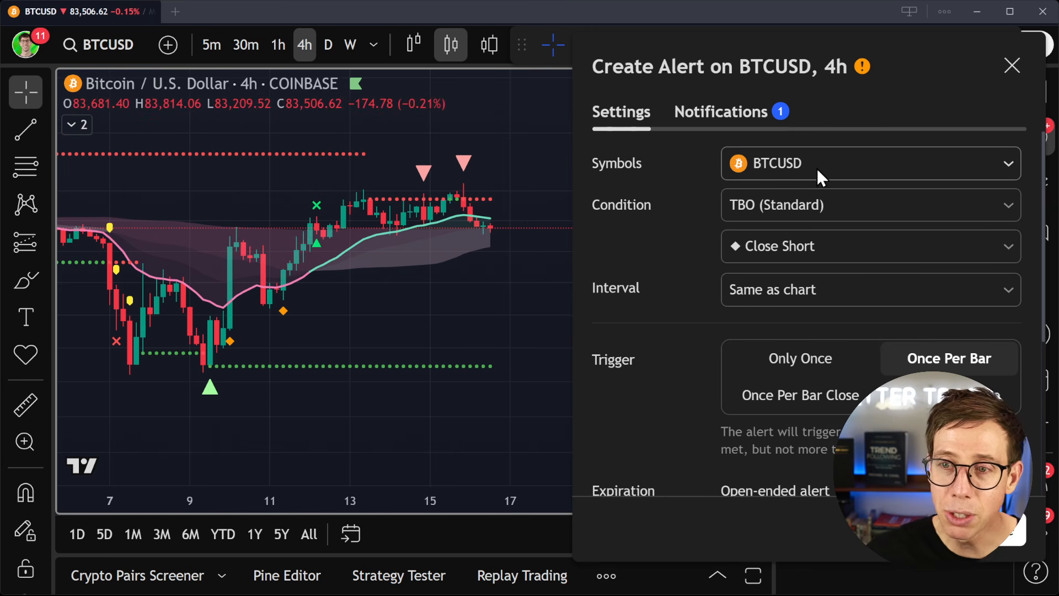
# - Set the alert condition to Price Crossing TBO (Standard) Support again
pyautogui.click(802, 203)
pyautogui.click(792, 241)
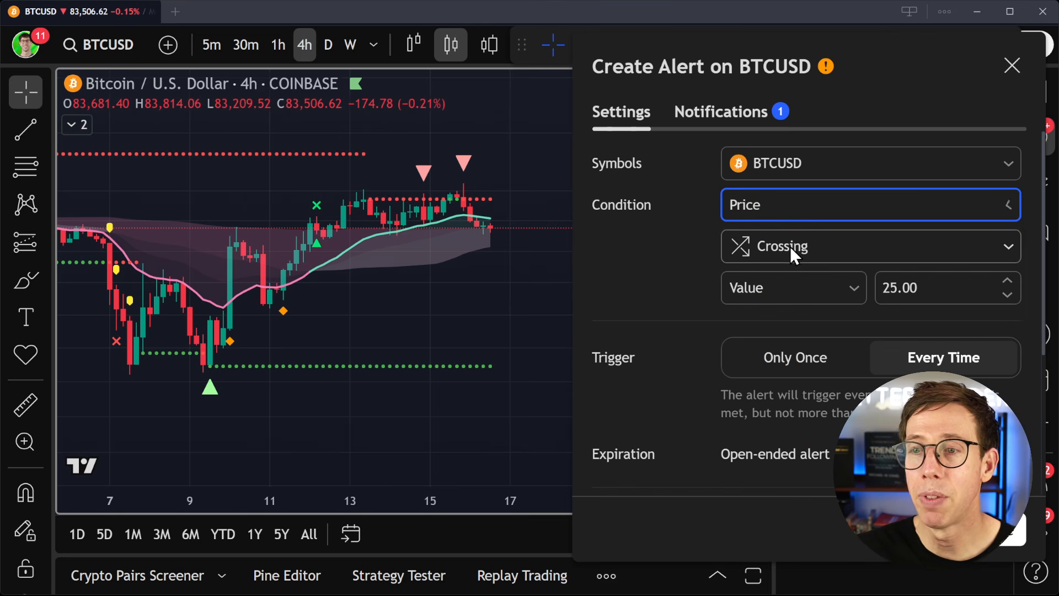
pyautogui.click(822, 287)
pyautogui.click(809, 368)
pyautogui.click(956, 288)
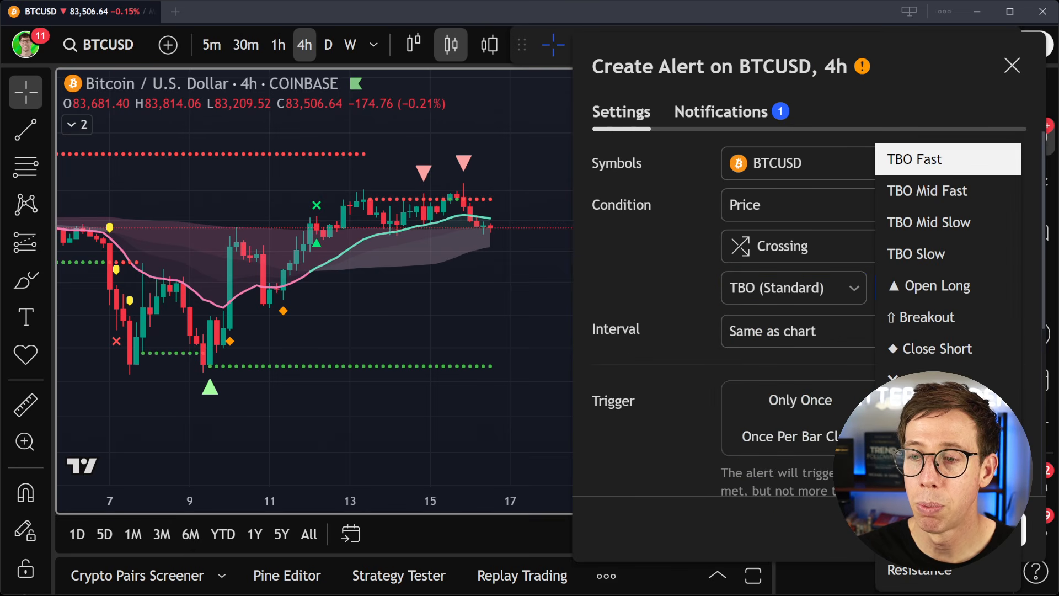
pyautogui.click(948, 539)
# - Replace the alert's default message with the copied Altrady webhook payload containing the API key and secret
pyautogui.scroll(-2, 660, 349)
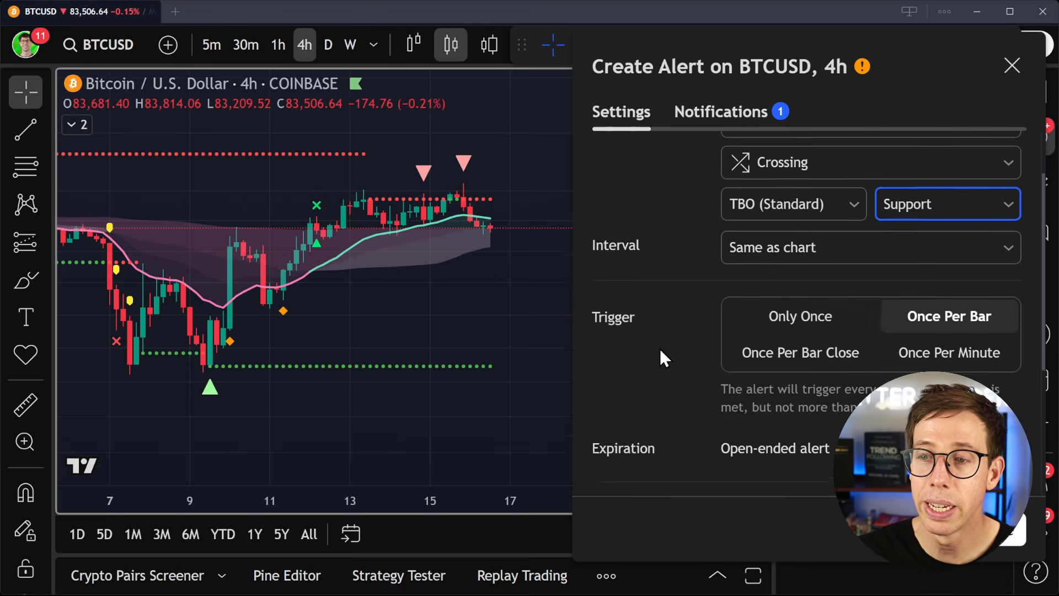
pyautogui.scroll(-3, 693, 356)
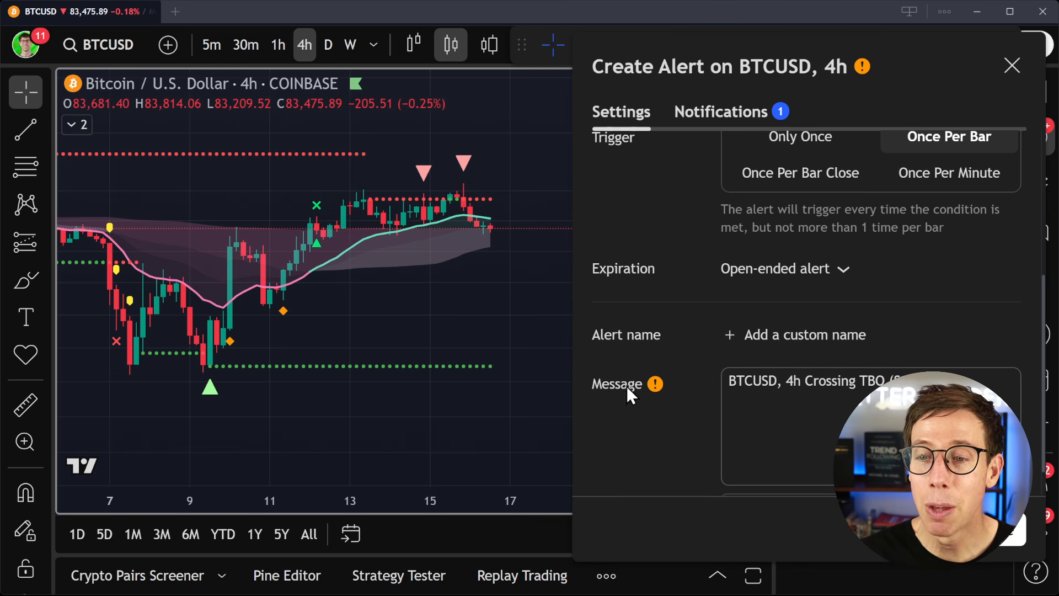
pyautogui.click(1017, 382)
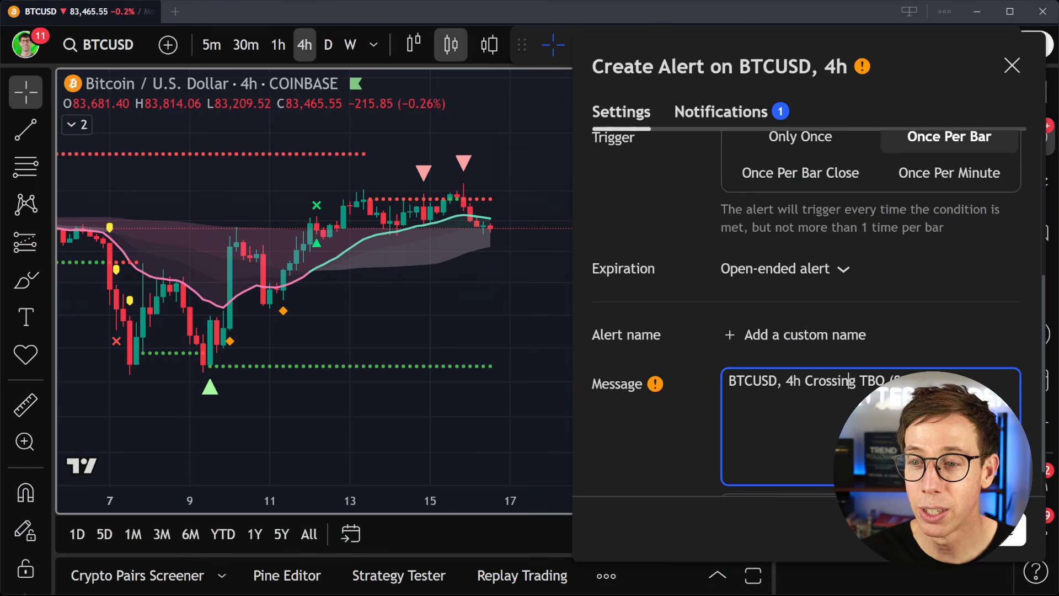
pyautogui.hotkey('ctrl', 'a')
pyautogui.hotkey('ctrl', 'v')
pyautogui.scroll(3, 871, 426)
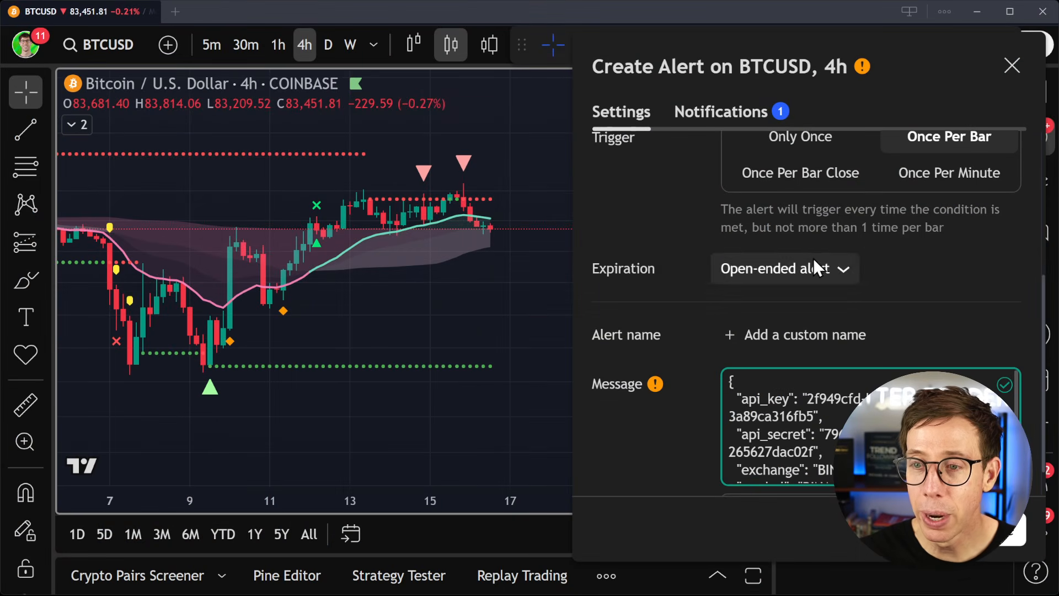
pyautogui.click(734, 112)
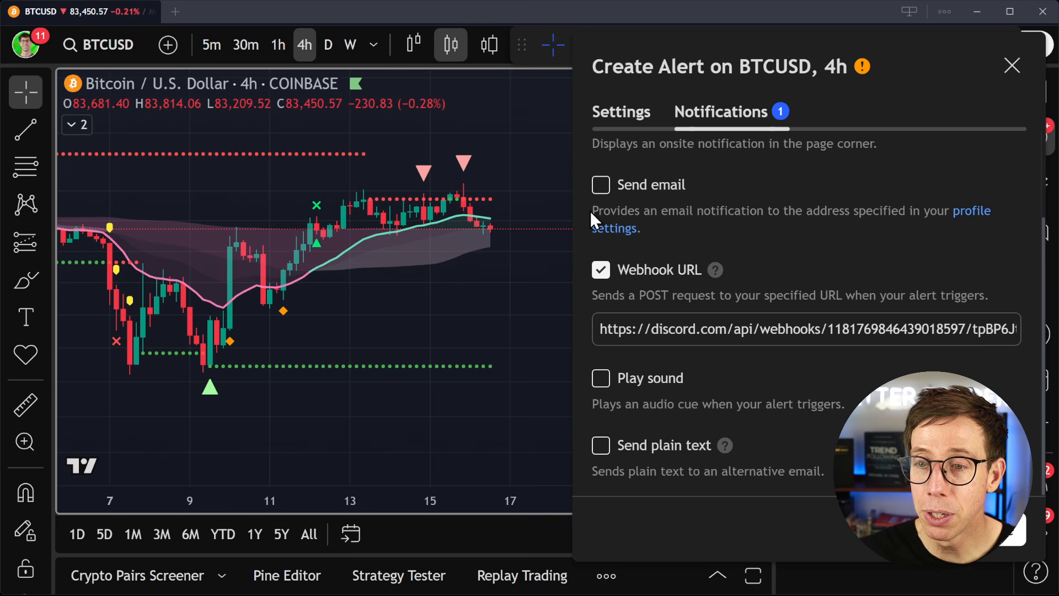
pyautogui.click(602, 271)
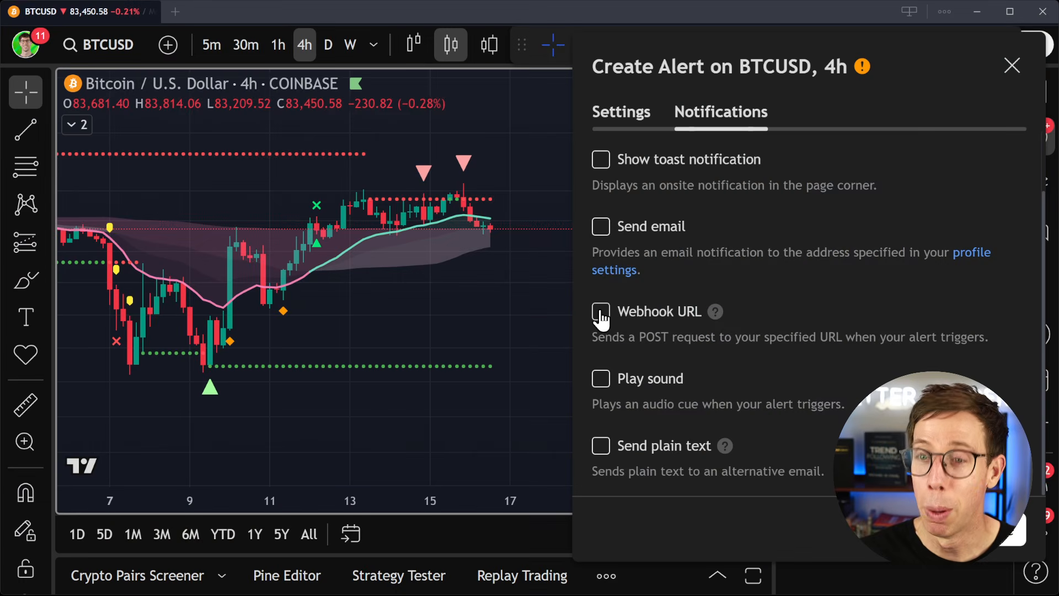
pyautogui.click(602, 314)
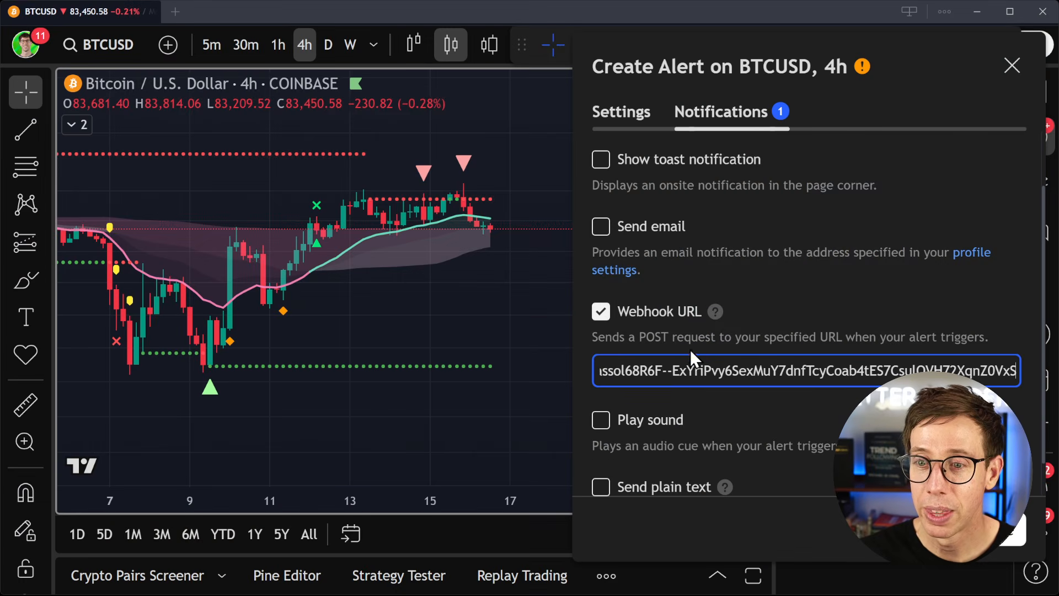
pyautogui.hotkey('ctrl', 'a')
pyautogui.write('https://api.altrady.com/v2/signal_bot_positions')
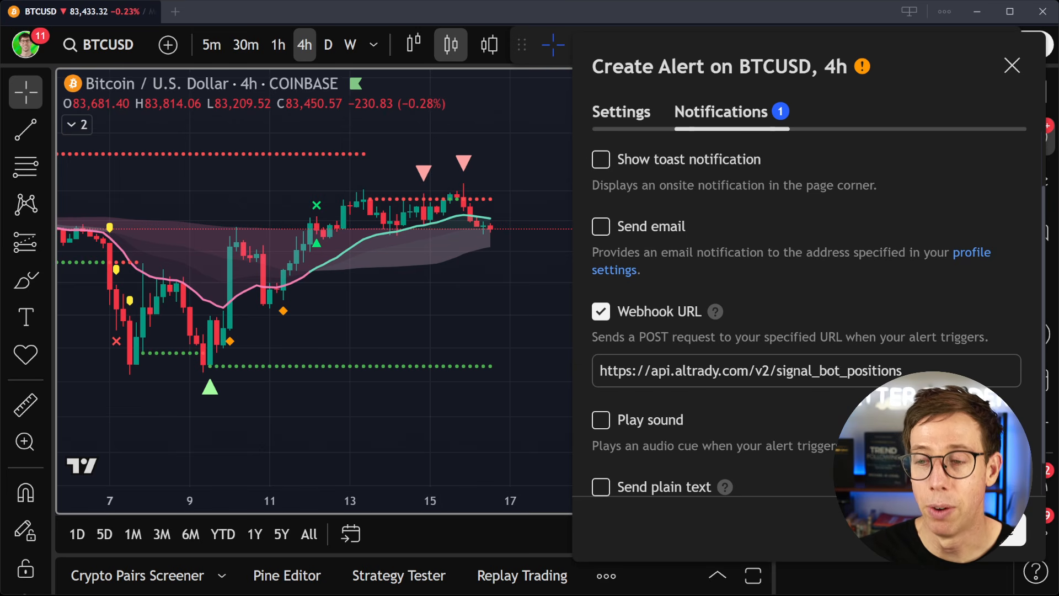
pyautogui.click(990, 529)
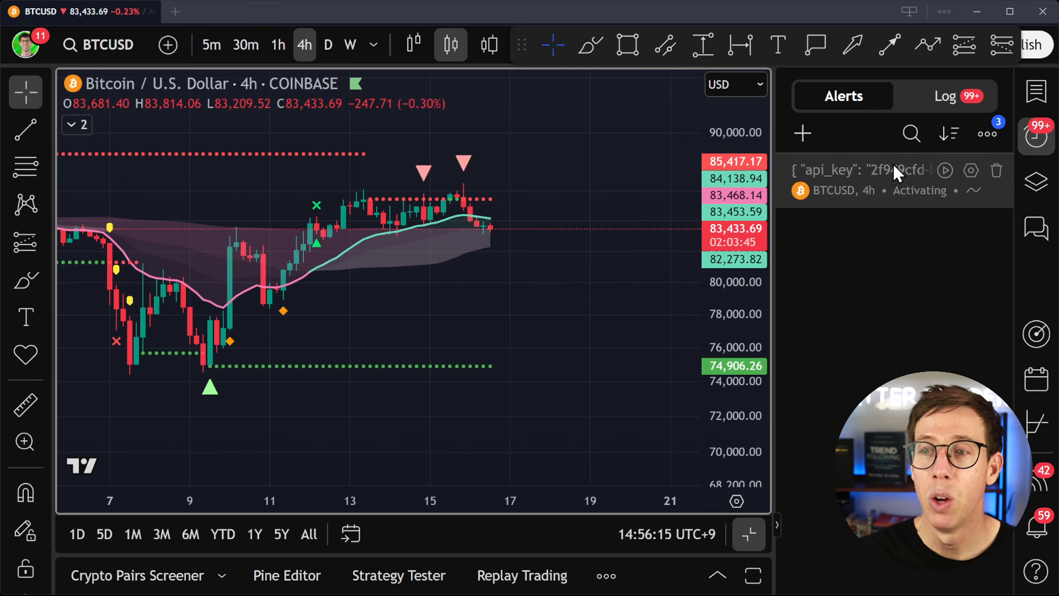
pyautogui.moveTo(873, 177)
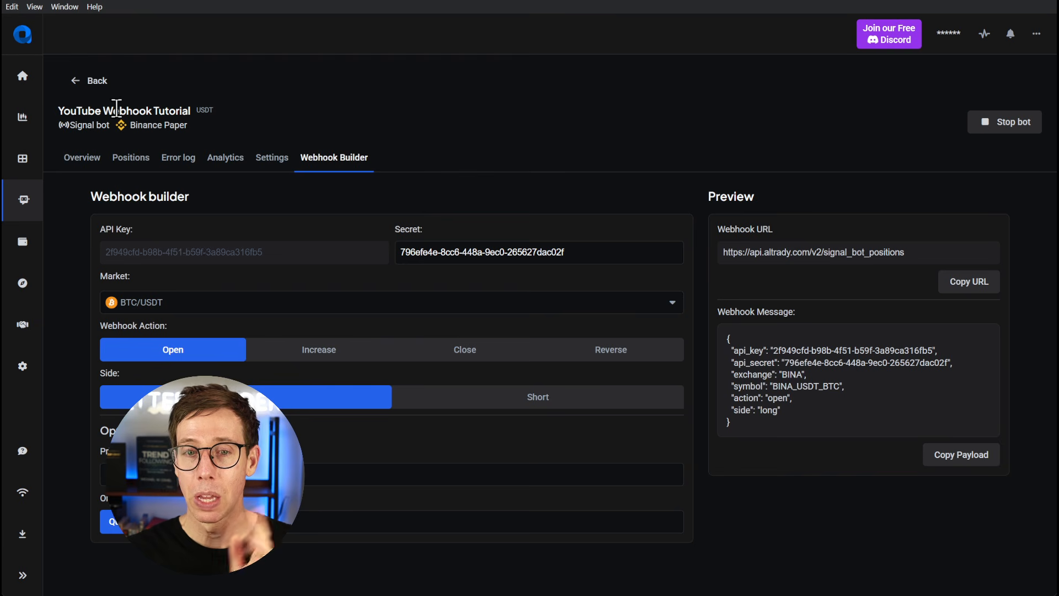
# - Switch to Altrady's trading view and examine the signal bot's trade arrows on the ByBit BTC/USDT 4h chart
pyautogui.click(23, 118)
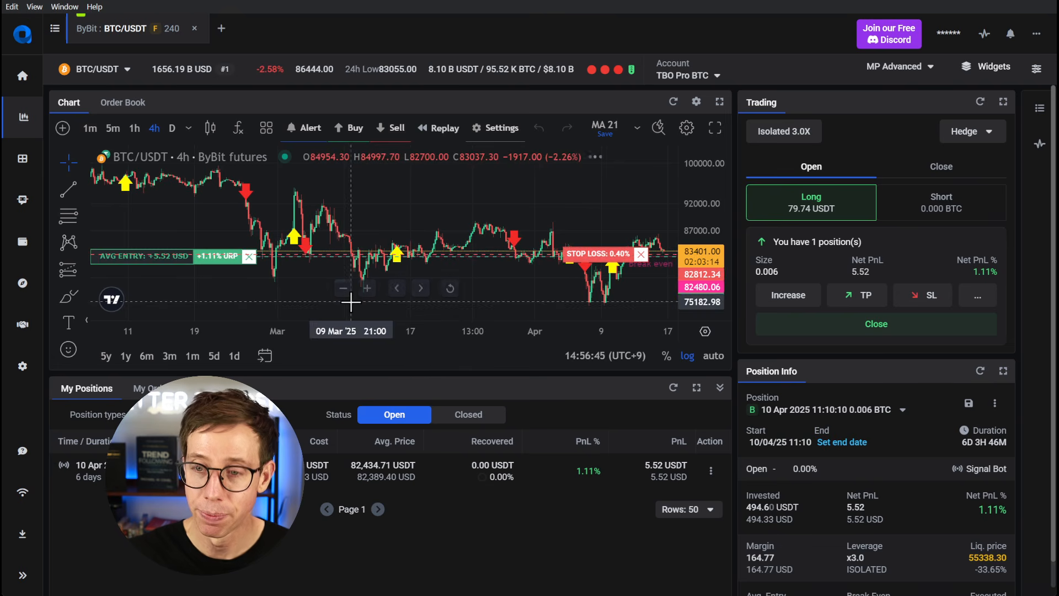
pyautogui.scroll(2, 481, 265)
pyautogui.moveTo(503, 276); pyautogui.dragTo(398, 263)
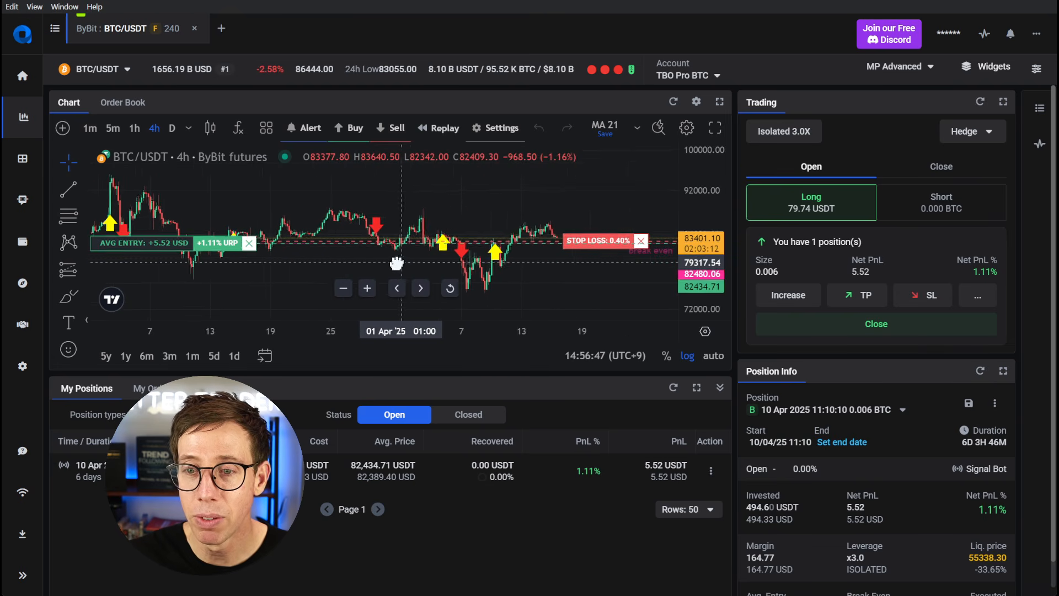
pyautogui.scroll(2, 408, 263)
pyautogui.moveTo(696, 271); pyautogui.dragTo(693, 162)
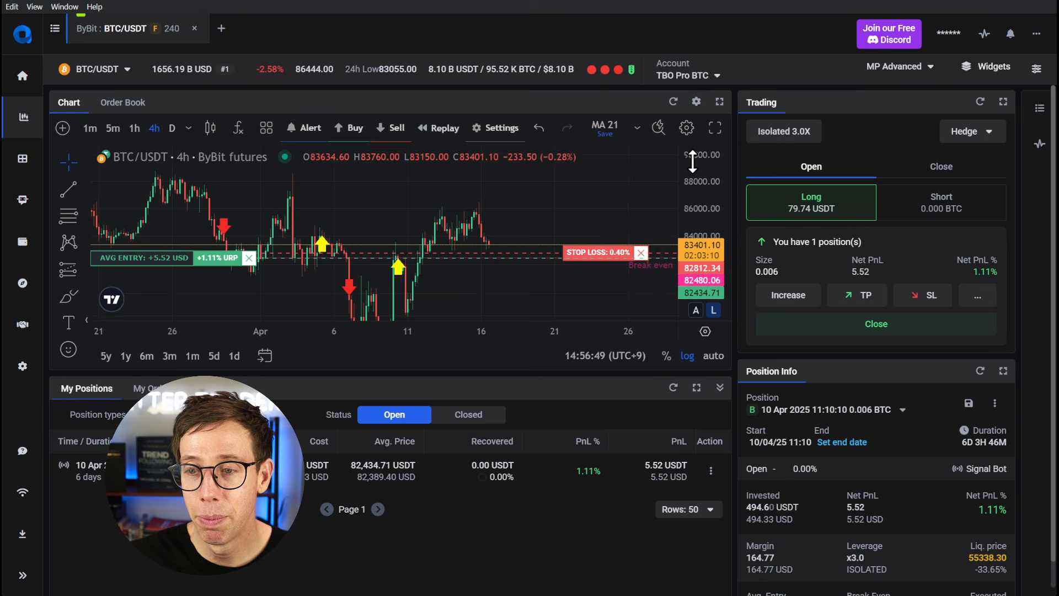
pyautogui.moveTo(543, 215); pyautogui.dragTo(536, 199)
pyautogui.moveTo(697, 198); pyautogui.dragTo(694, 260)
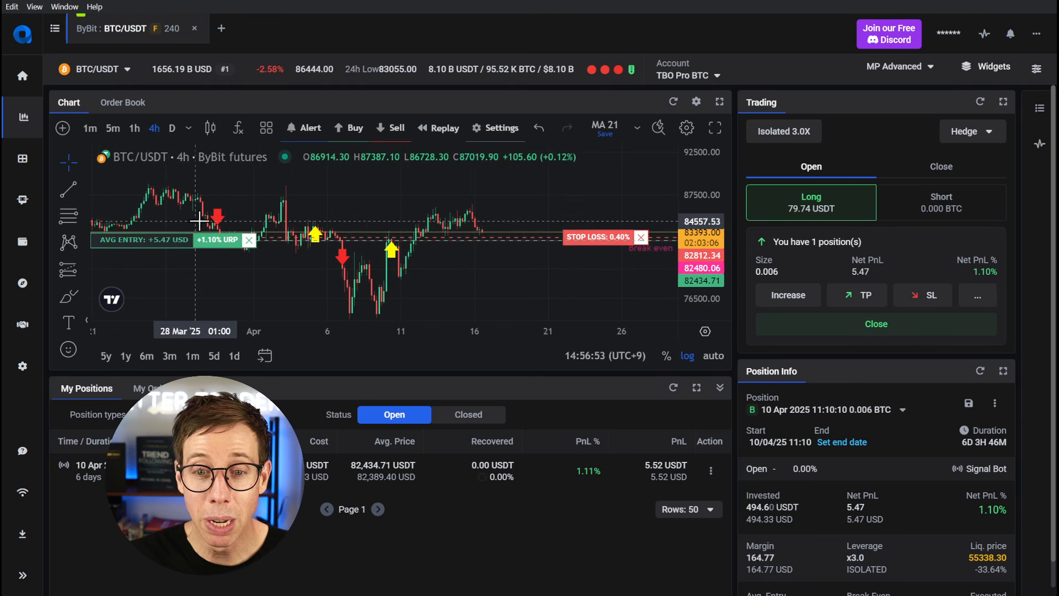
pyautogui.moveTo(333, 211); pyautogui.dragTo(409, 204)
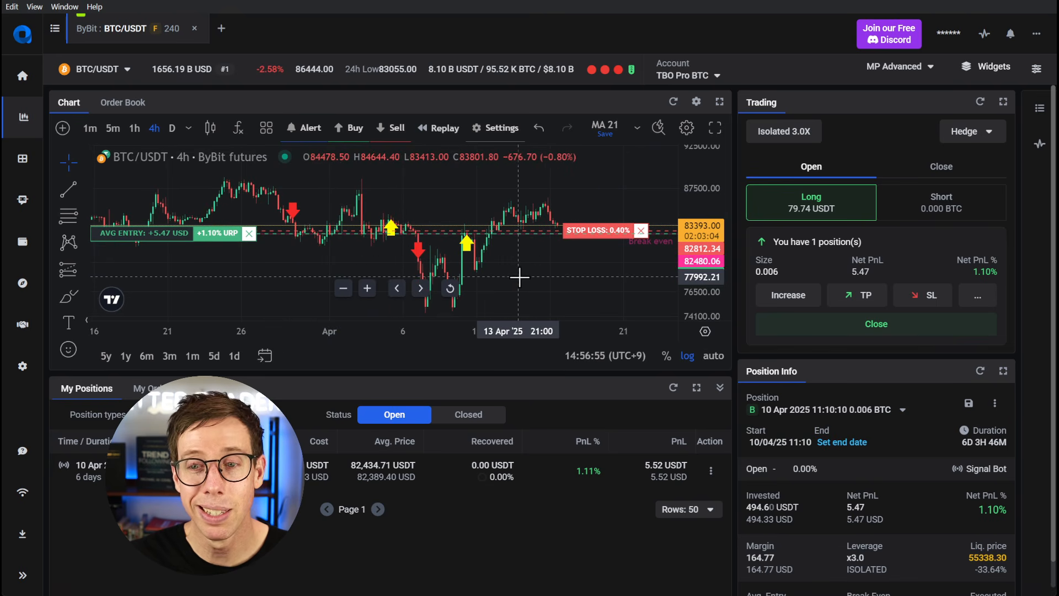
# - Examine the open BTC/USDT long's entry arrow, average entry and stop loss levels up close on the chart
pyautogui.scroll(1, 516, 274)
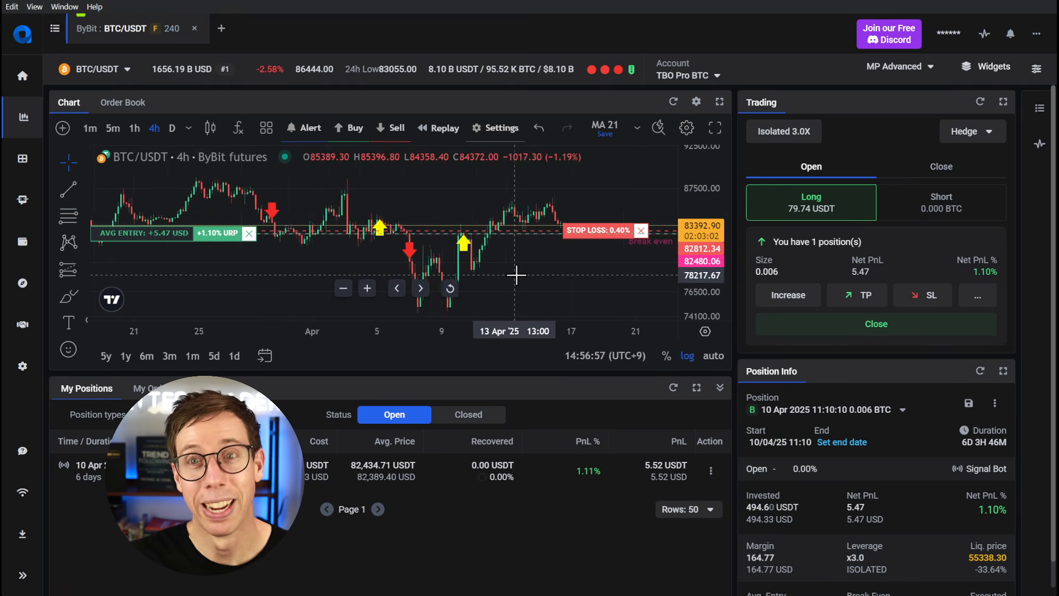
pyautogui.scroll(5, 517, 275)
pyautogui.moveTo(710, 287); pyautogui.dragTo(708, 215)
pyautogui.moveTo(613, 202); pyautogui.dragTo(437, 196)
pyautogui.moveTo(690, 185); pyautogui.dragTo(693, 234)
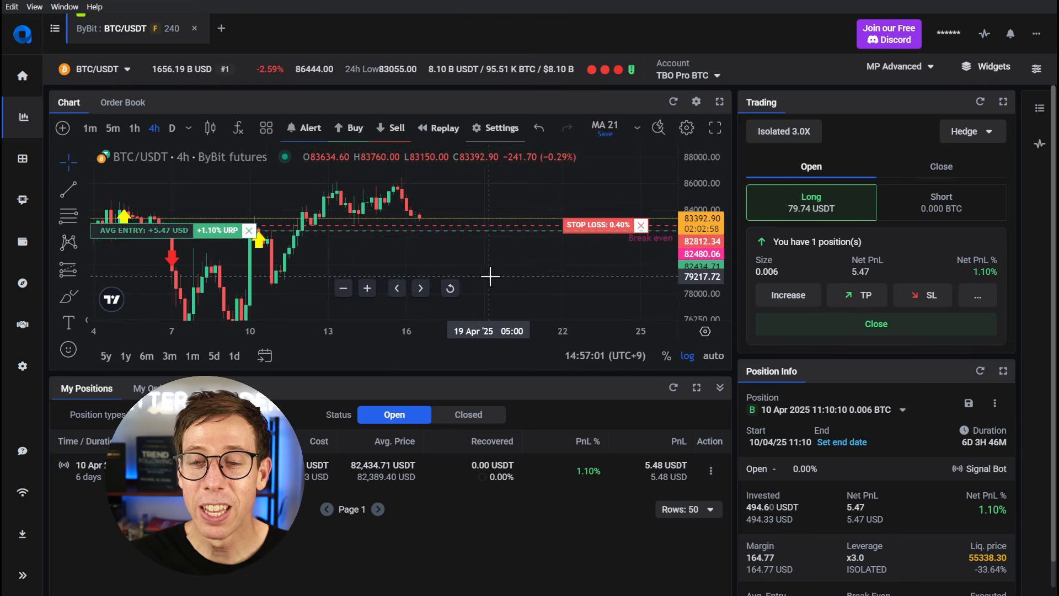
pyautogui.moveTo(505, 277); pyautogui.dragTo(536, 282)
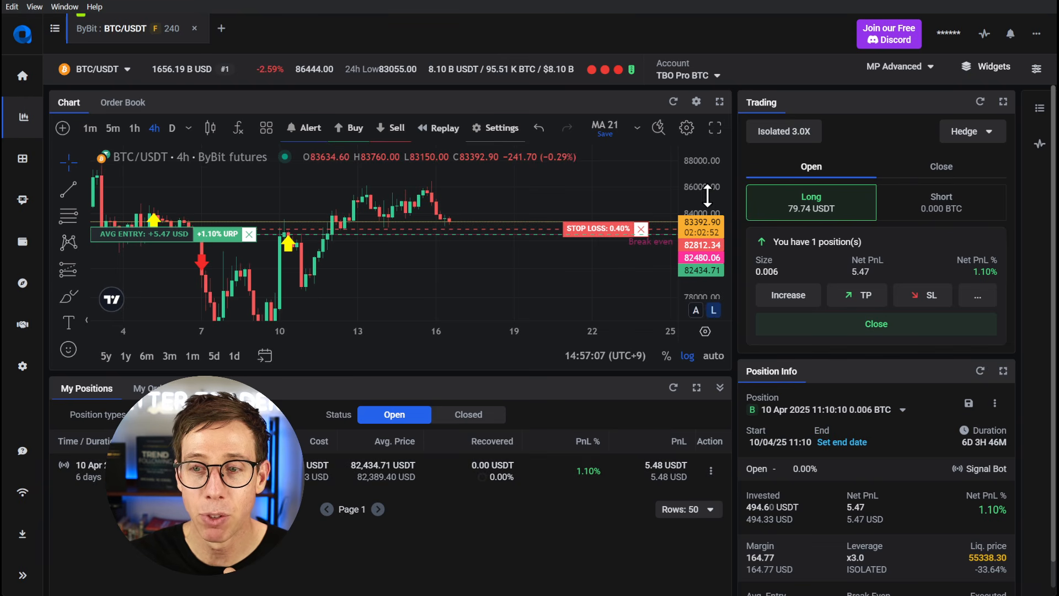
# - Examine the open BTC/USDT long's take profit level far above the price and reset the chart's price scale
pyautogui.moveTo(708, 199); pyautogui.dragTo(708, 387)
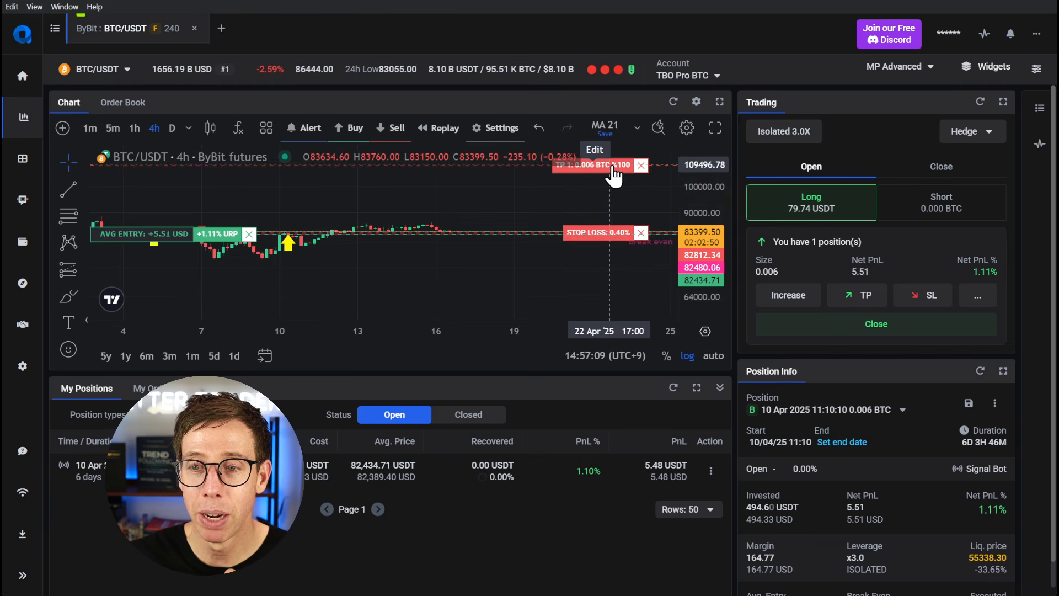
pyautogui.doubleClick(720, 199)
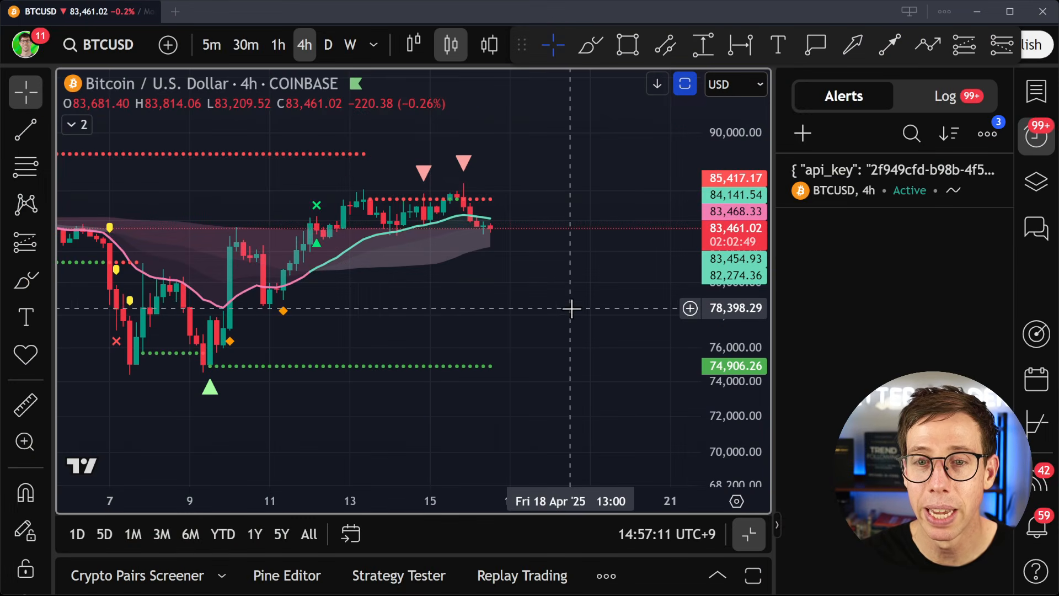
# - Switch to TradingView and start a new BTCUSD 4h alert with TBT Divergence as its condition
pyautogui.scroll(-4, 571, 309)
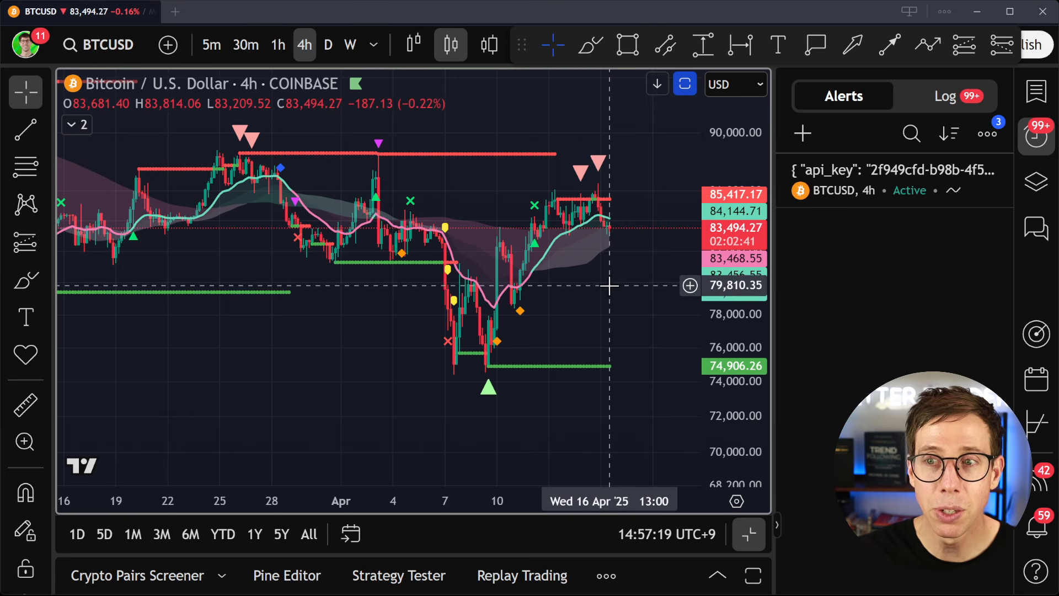
pyautogui.click(811, 137)
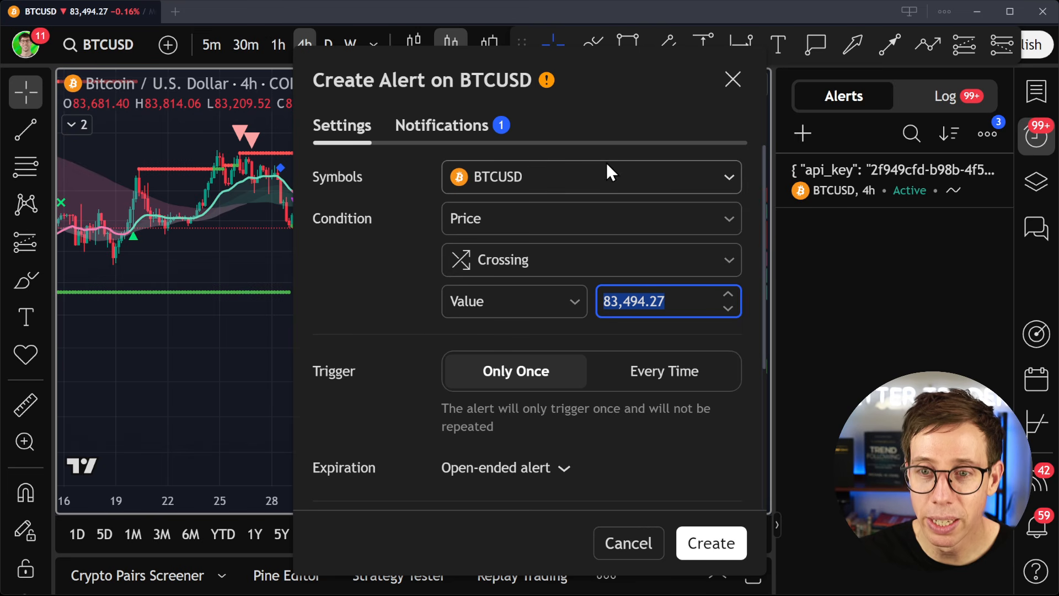
pyautogui.click(517, 174)
pyautogui.click(516, 174)
pyautogui.click(509, 214)
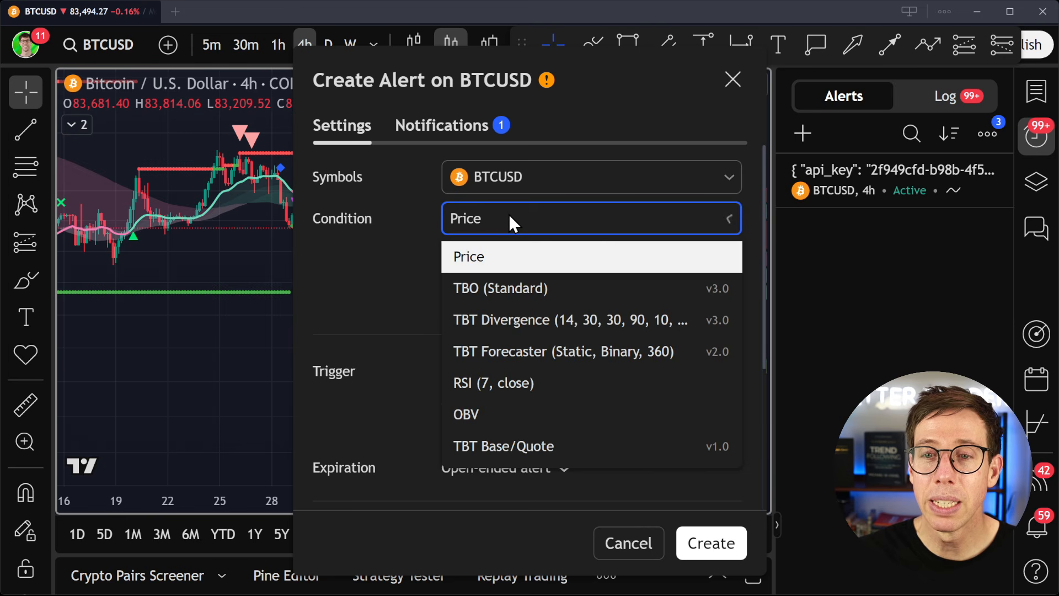
pyautogui.click(488, 320)
# - Hide the TBO indicator on the BTCUSD chart and move the alert dialog aside to uncover the divergence arrows
pyautogui.click(86, 128)
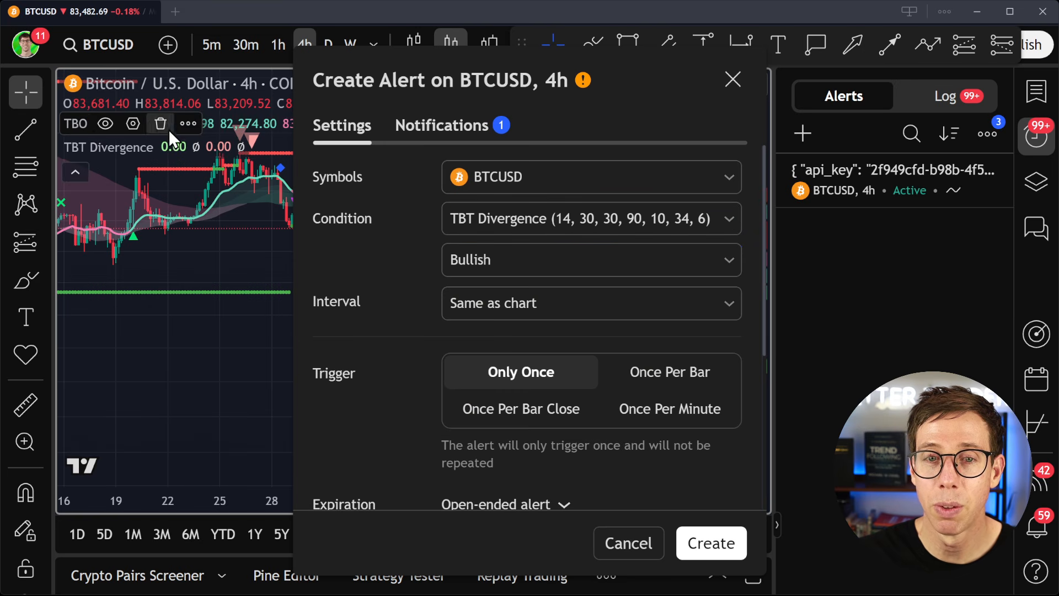
pyautogui.click(105, 123)
pyautogui.moveTo(403, 80); pyautogui.dragTo(773, 93)
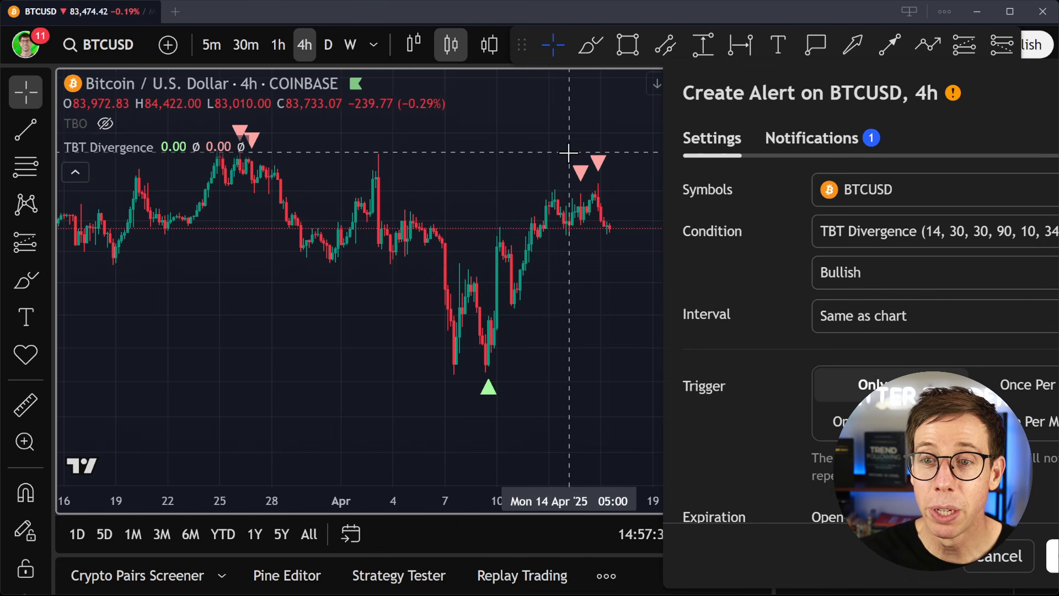
# - Set the alert's TBT Divergence condition to Bearish and its trigger to Once Per Bar Close
pyautogui.click(833, 272)
pyautogui.click(843, 116)
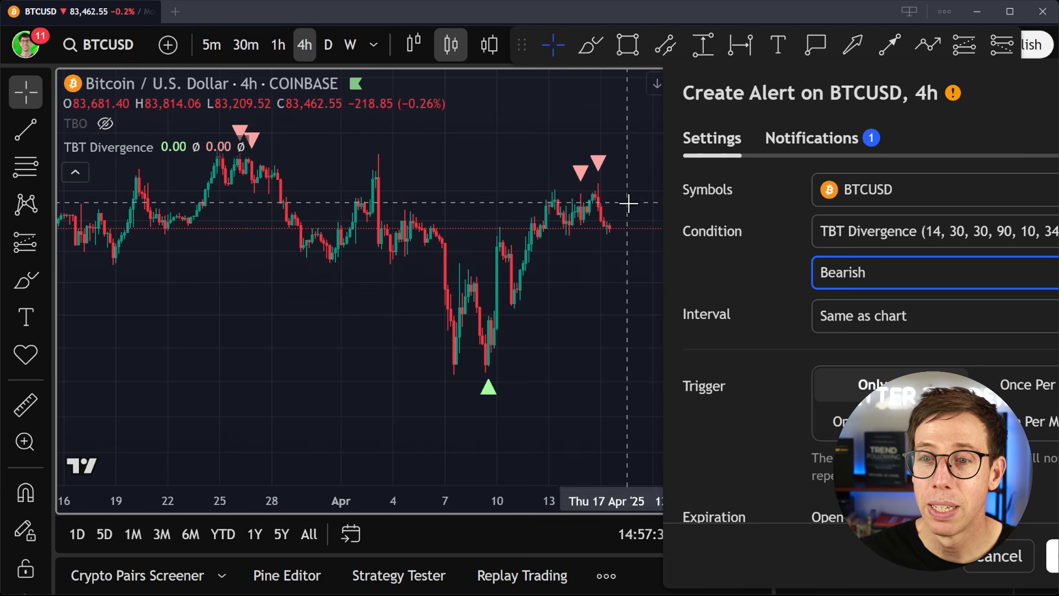
pyautogui.click(890, 421)
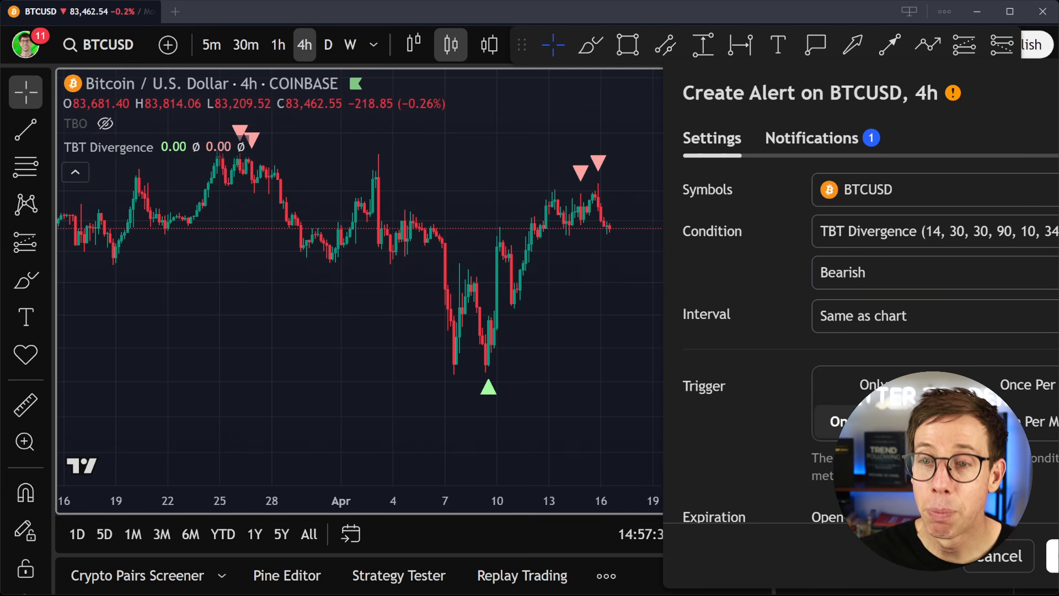
pyautogui.scroll(-5, 748, 332)
pyautogui.click(864, 393)
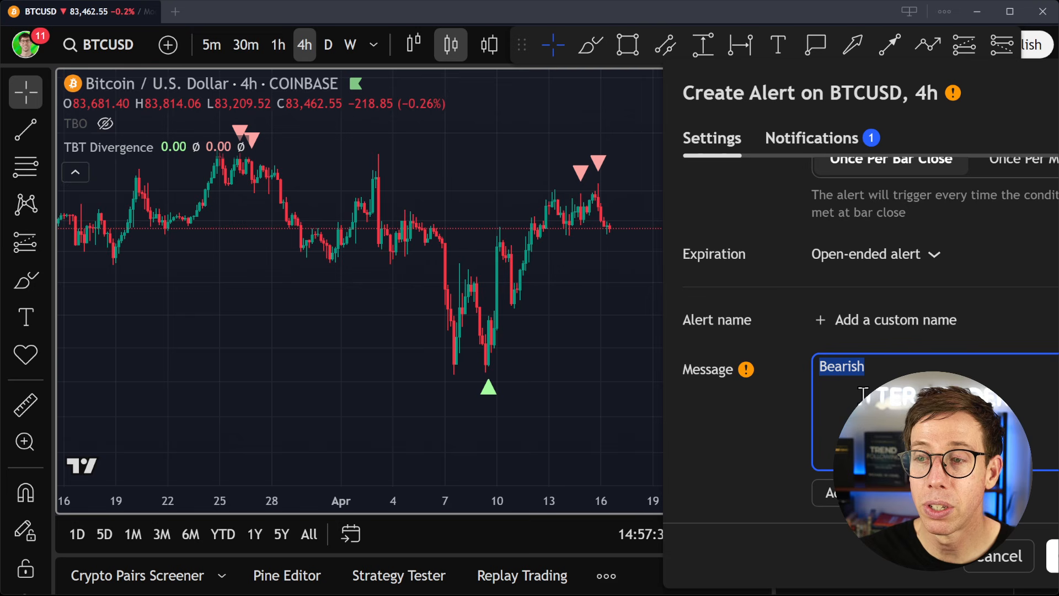
# - Switch to Altrady and create a webhook link for the open BTC/USDT position with the Close with MARKET order option
pyautogui.hotkey('alt', 'Tab')
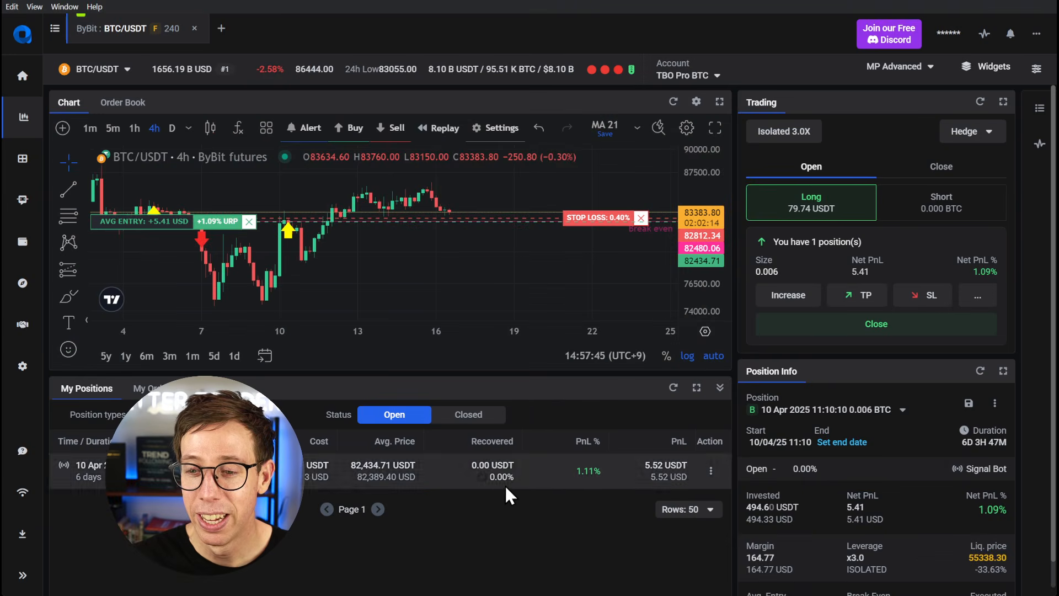
pyautogui.click(710, 473)
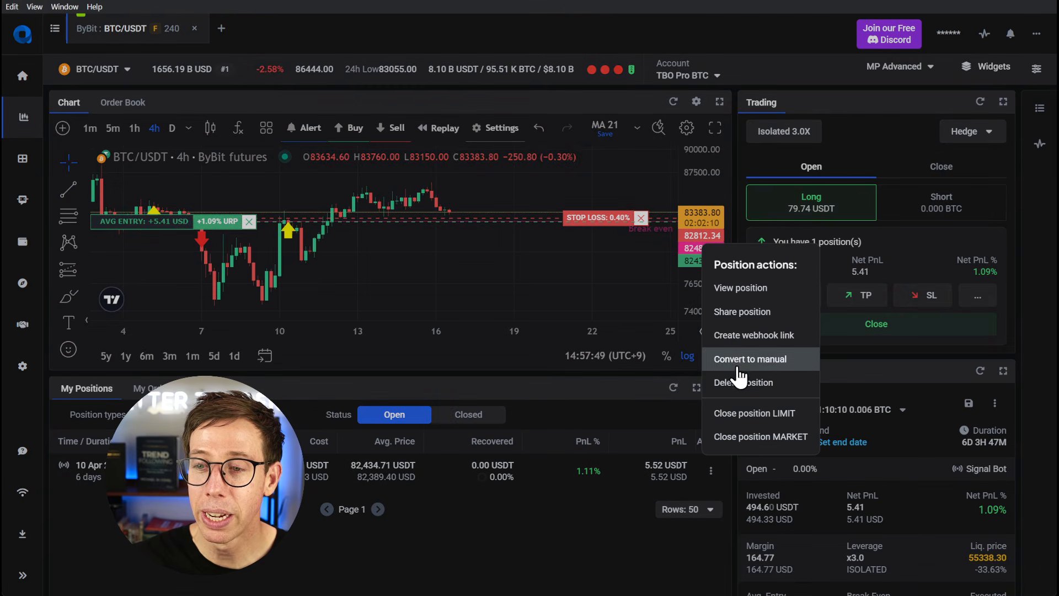
pyautogui.click(742, 337)
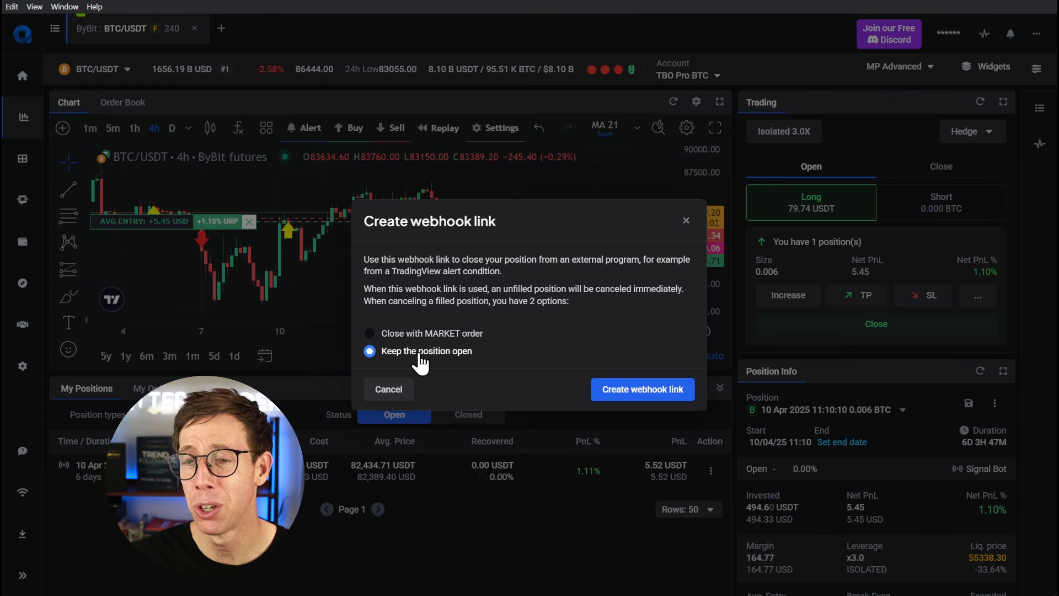
pyautogui.click(421, 333)
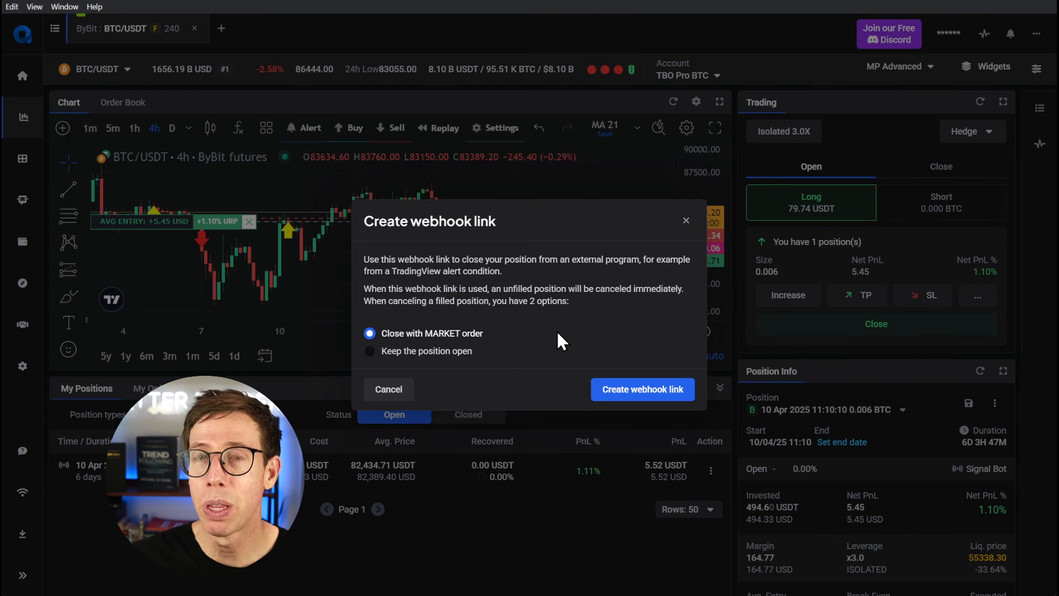
pyautogui.click(623, 393)
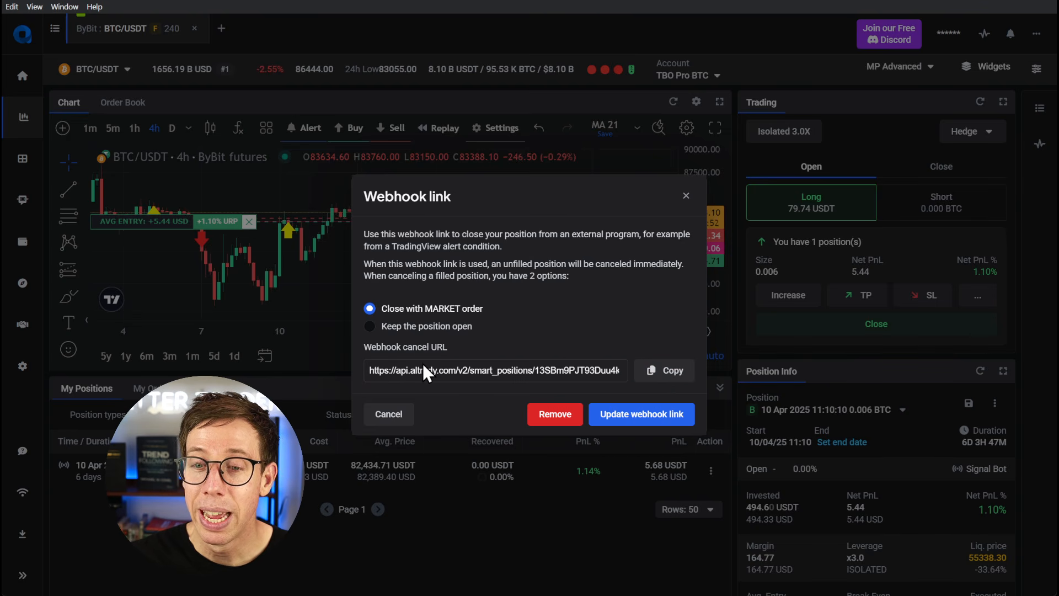
pyautogui.hscroll(2, 522, 365)
pyautogui.hscroll(-2, 522, 364)
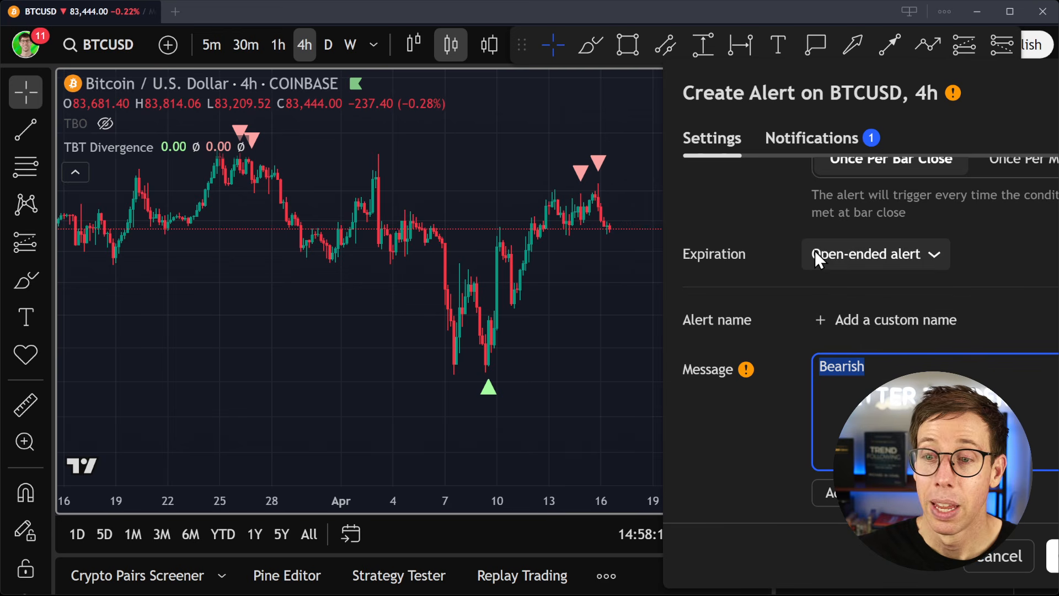
# - Return to the TradingView alert and replace its notification webhook URL with the position's webhook cancel URL copied from Altrady
pyautogui.click(823, 138)
pyautogui.click(757, 355)
pyautogui.hotkey('ctrl', 'a')
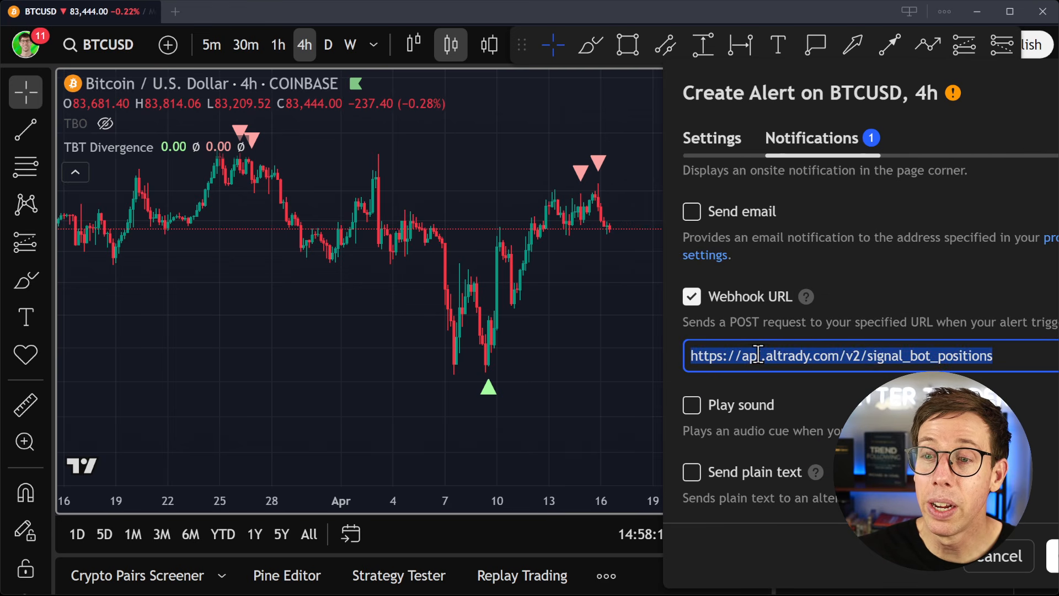
pyautogui.hotkey('ctrl', 'v')
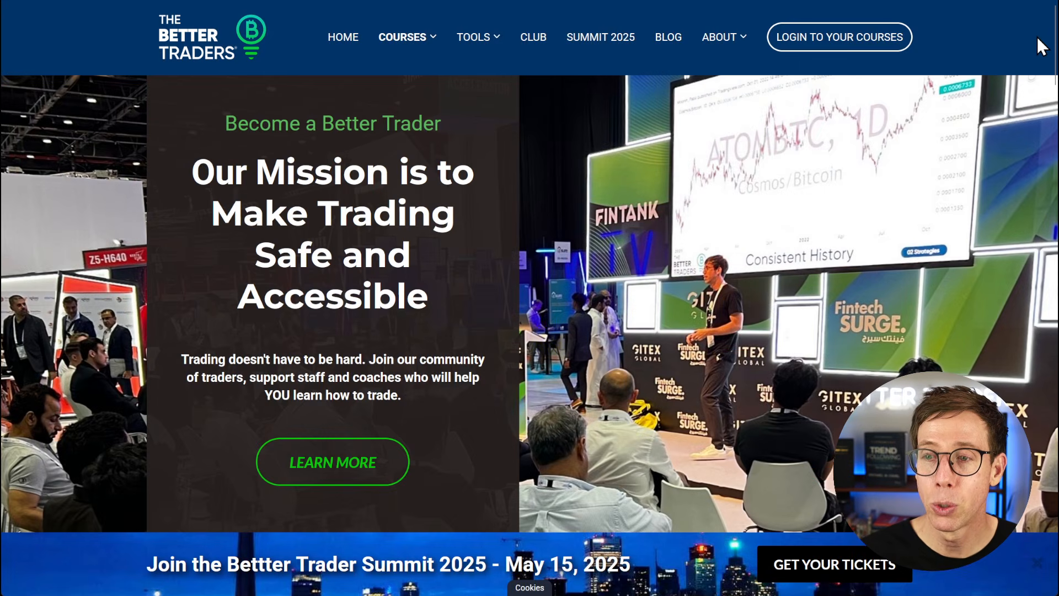
pyautogui.moveTo(415, 44)
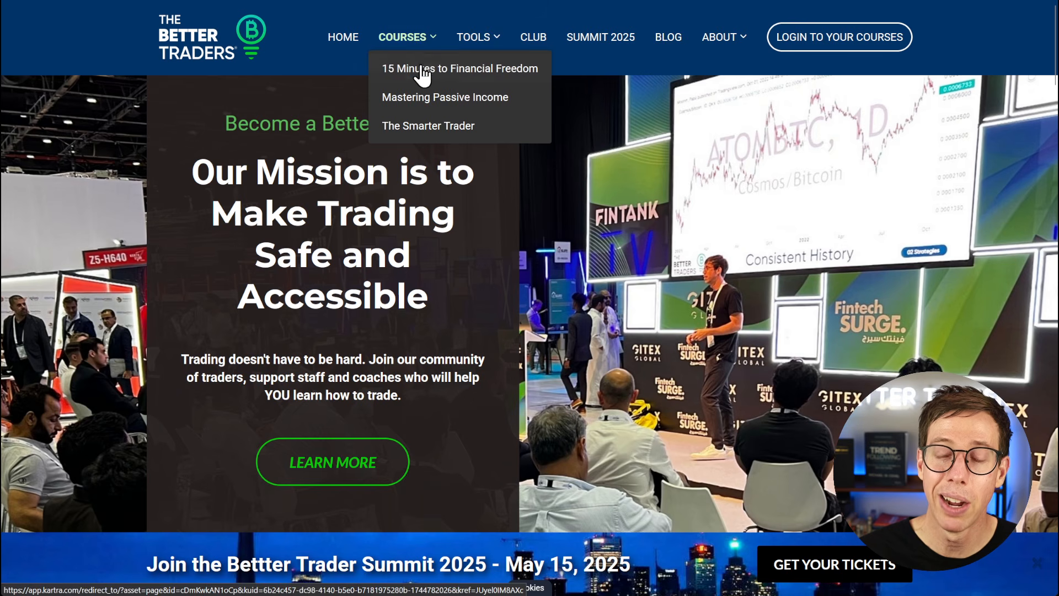